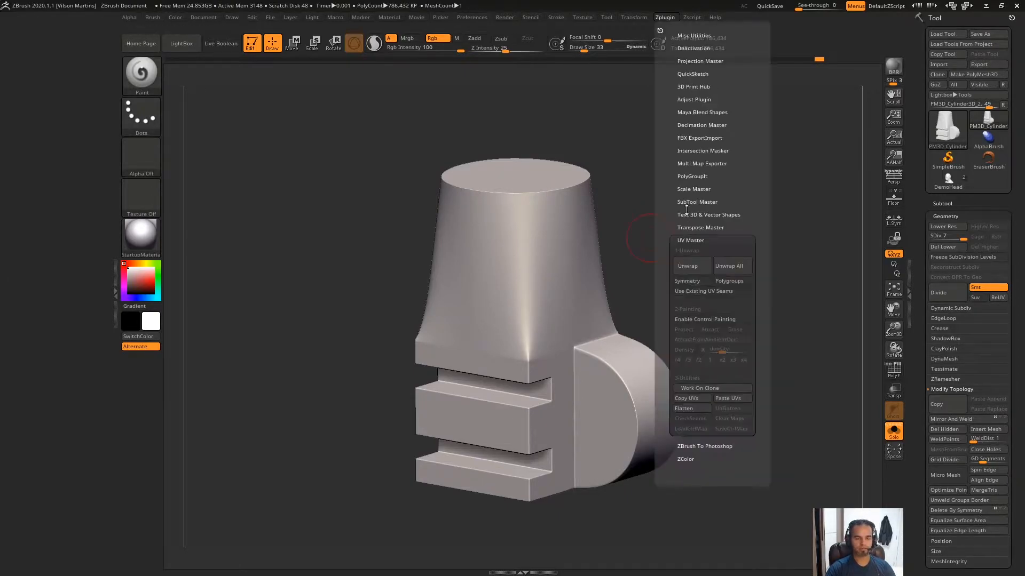
Dock the Zplugin palette beside the canvas and unwrap the model with UV Master at subdivision level 1
left_click_drag(662, 37, 100, 360)
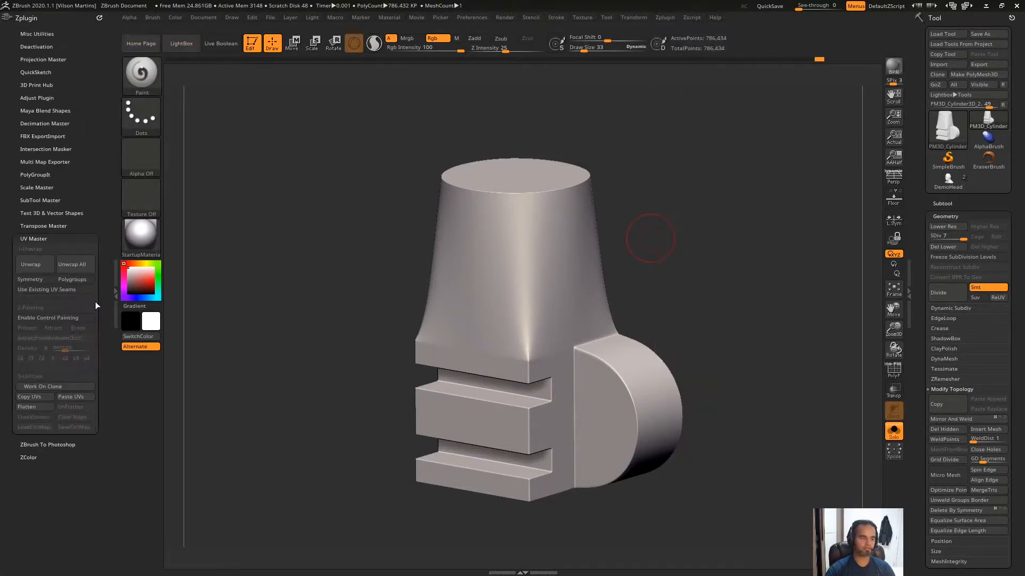
left_click_drag(270, 223, 285, 226)
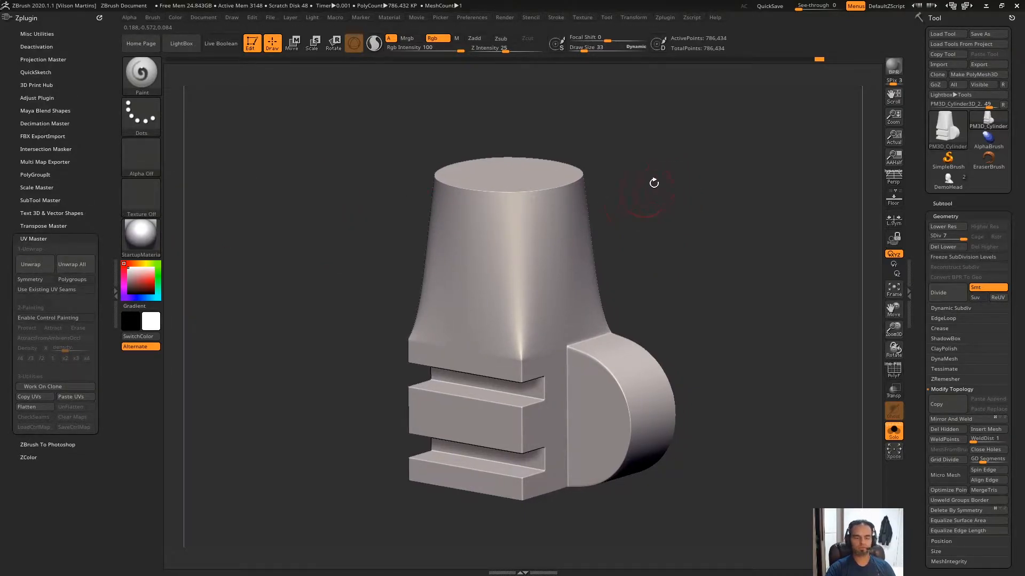
left_click(933, 237)
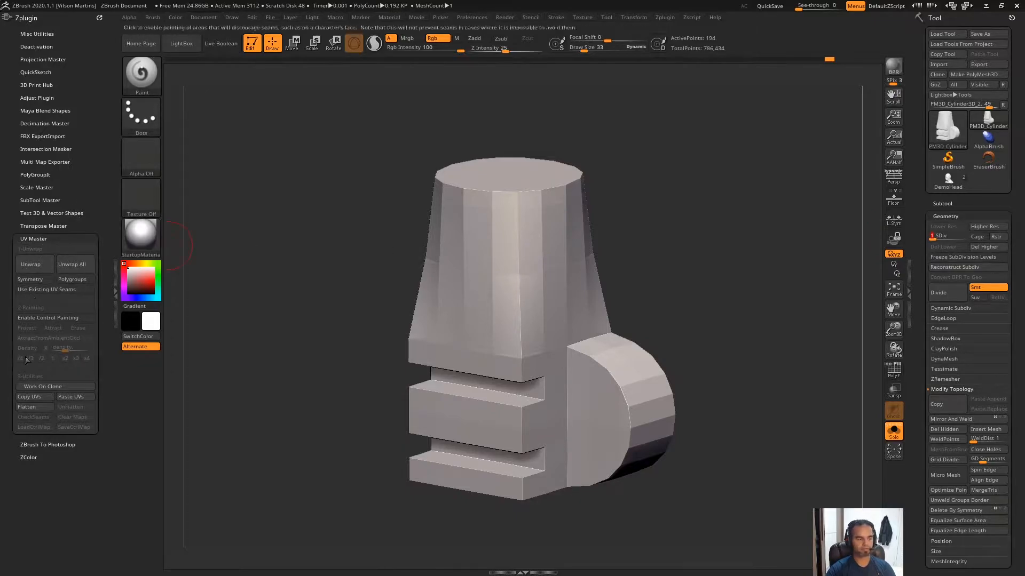
left_click(31, 267)
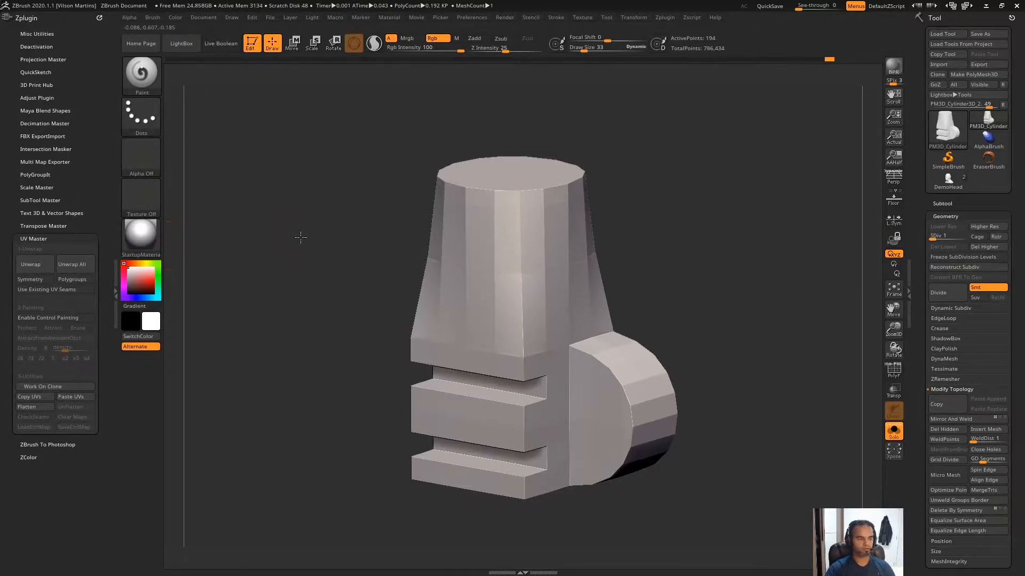
left_click(45, 269)
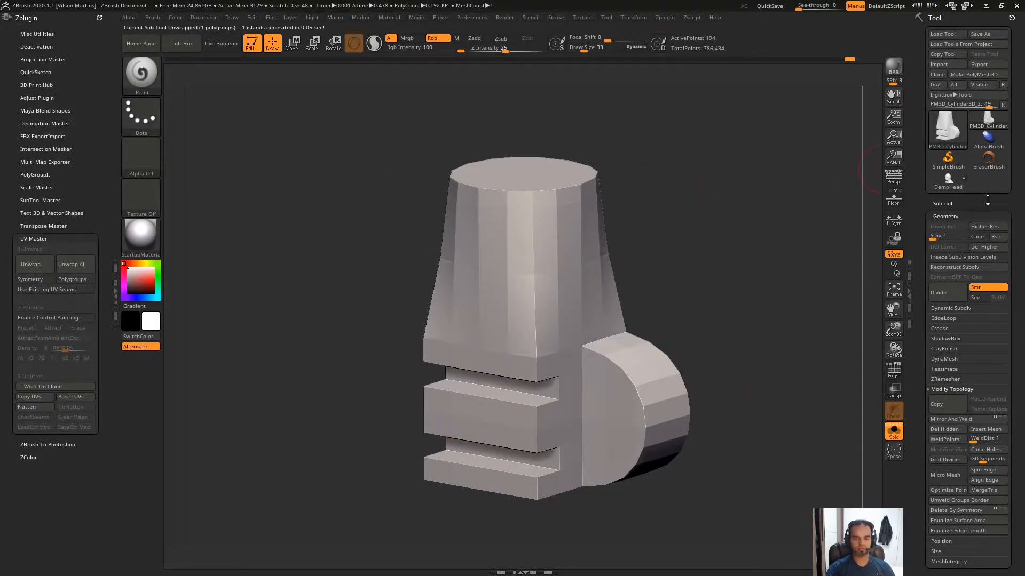
Create a texture map with New From UV Check and preview the unwrapped island
left_click(956, 216)
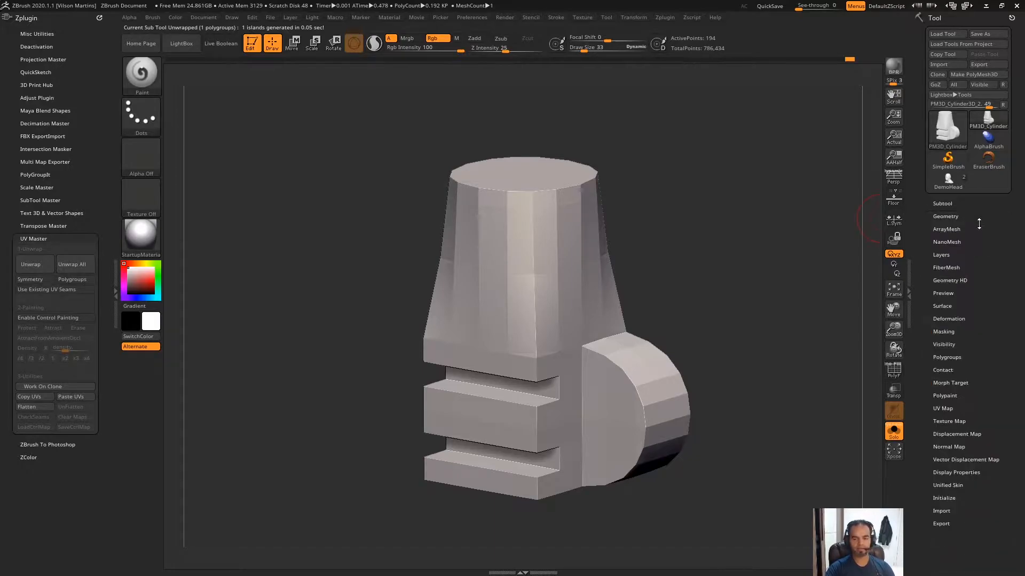
scroll(940, 355, "down", 5)
left_click(950, 287)
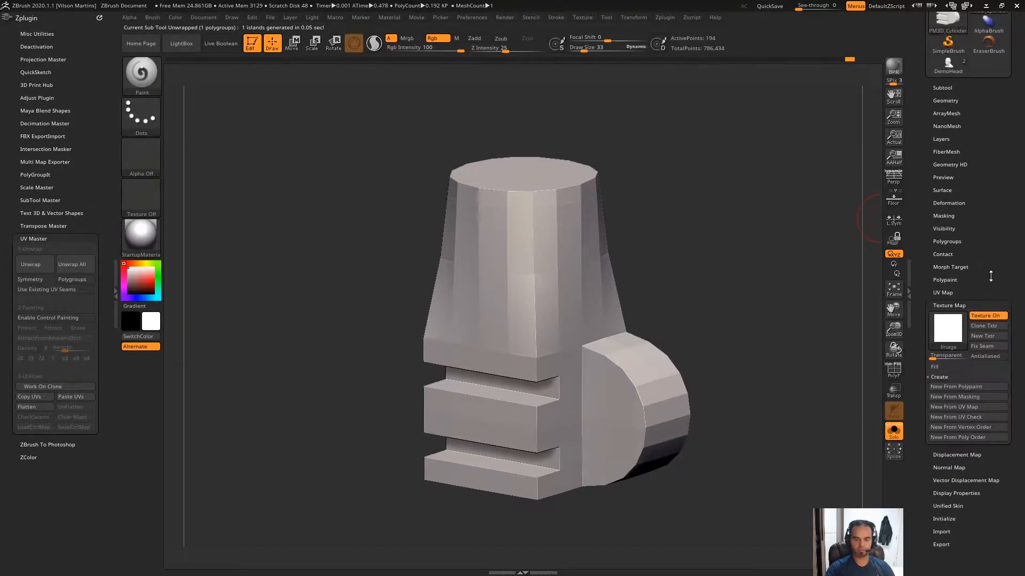
left_click(974, 418)
mouse_move(954, 335)
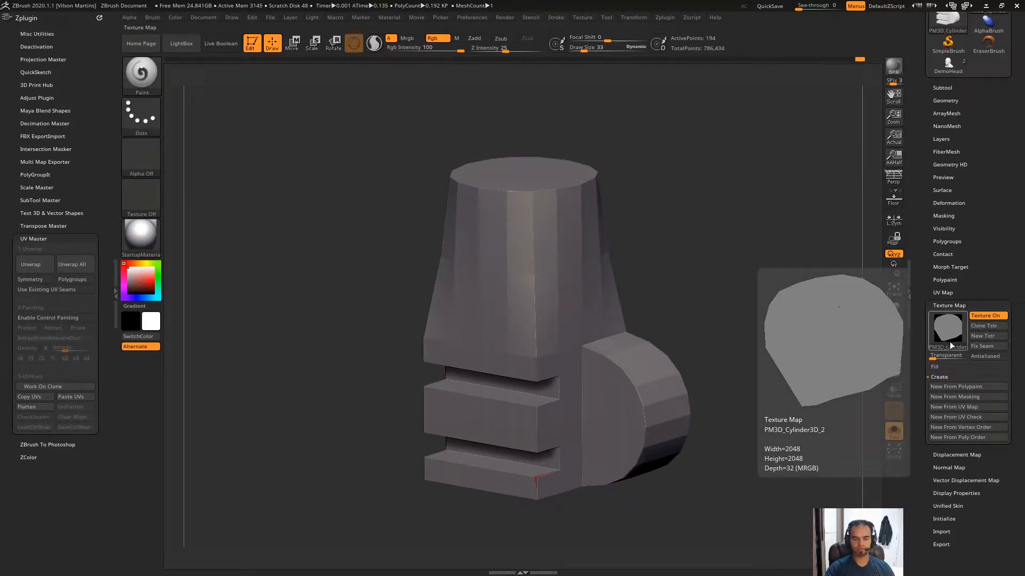
Show the polyframe and recreate the UV check texture so that it includes the wireframe
key("shift")
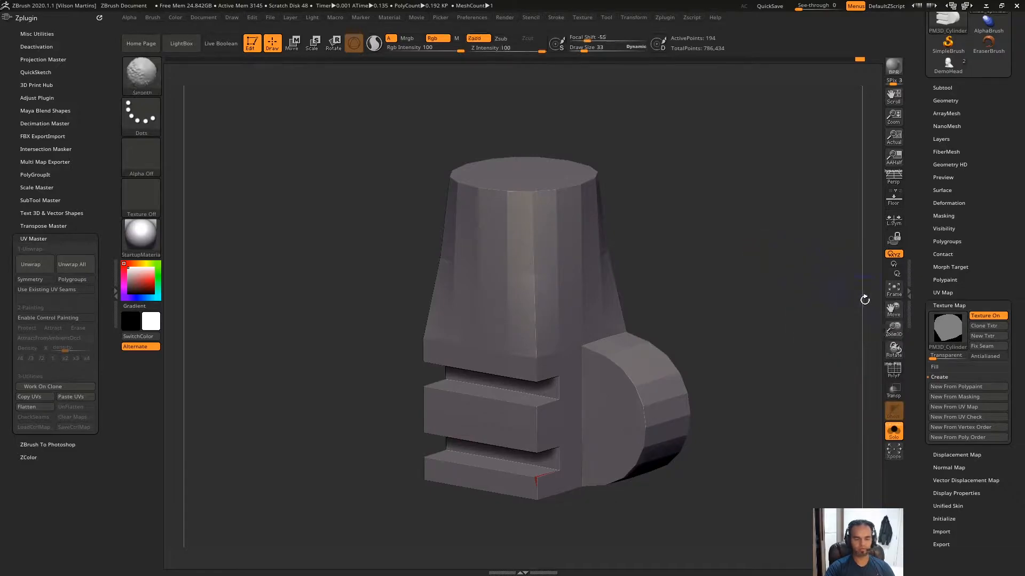
left_click(895, 370)
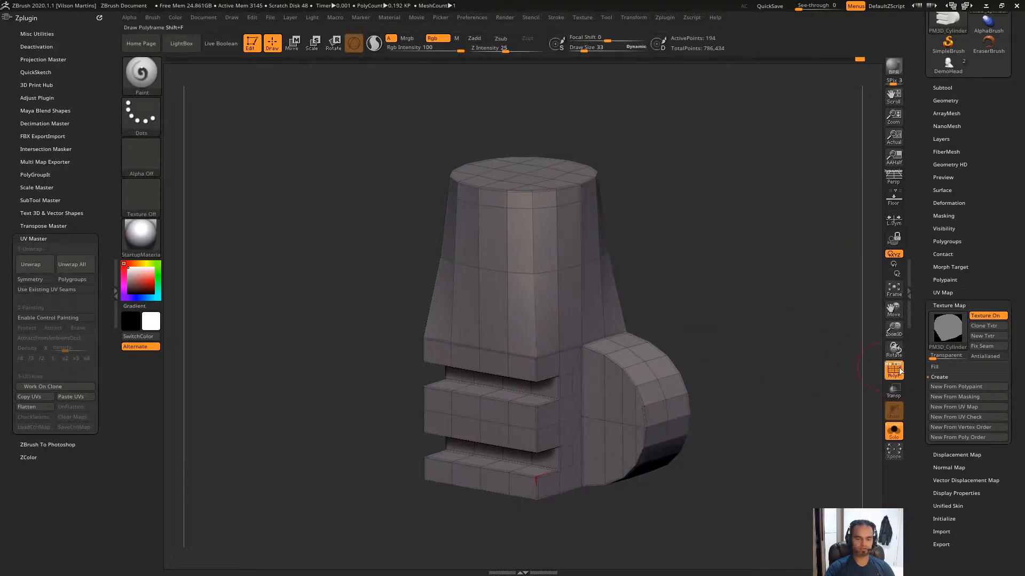
left_click(974, 417)
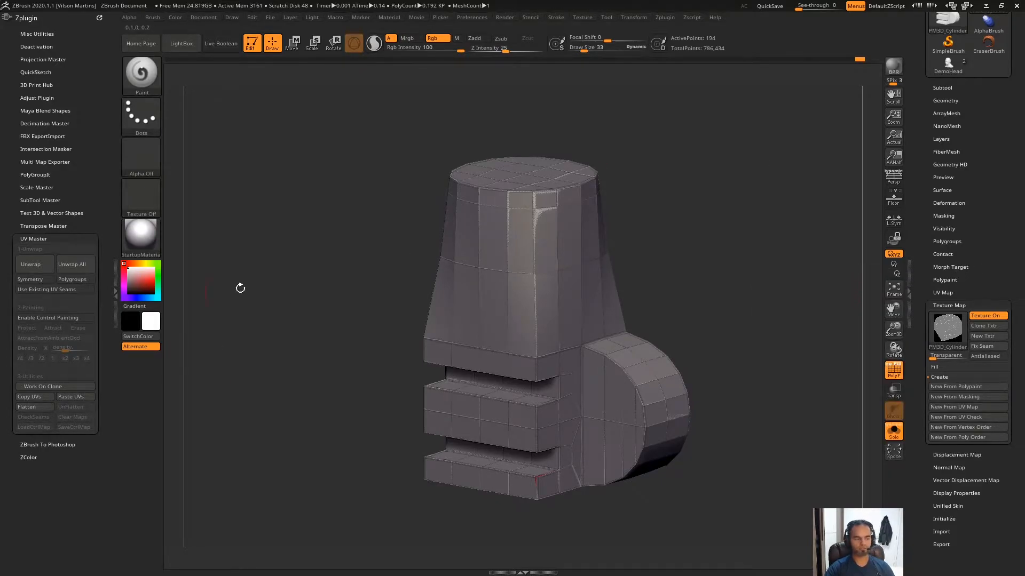
Create a work clone of the model with UV Master and show its Geometry settings
left_click(30, 409)
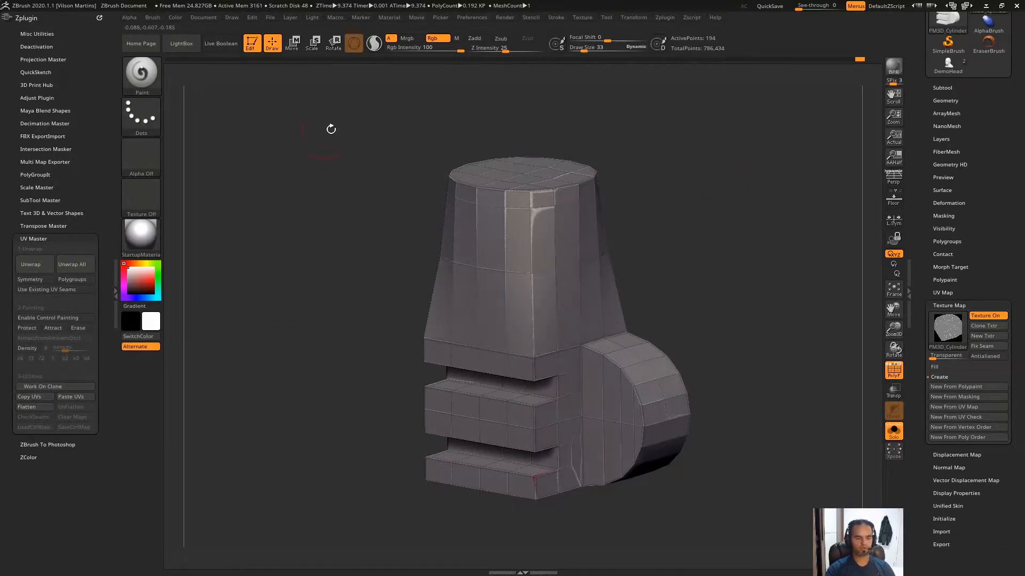
left_click(51, 391)
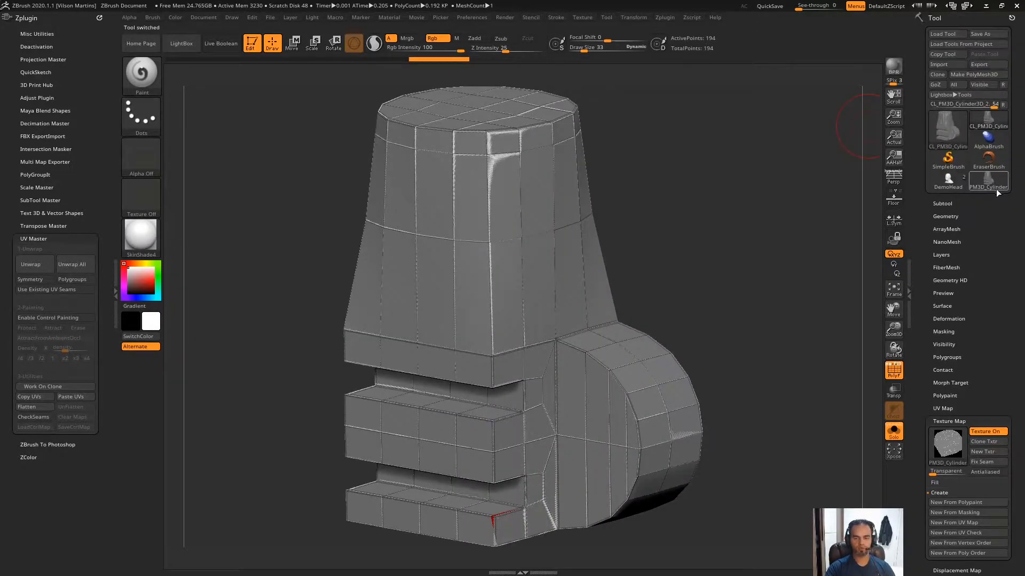
left_click(946, 216)
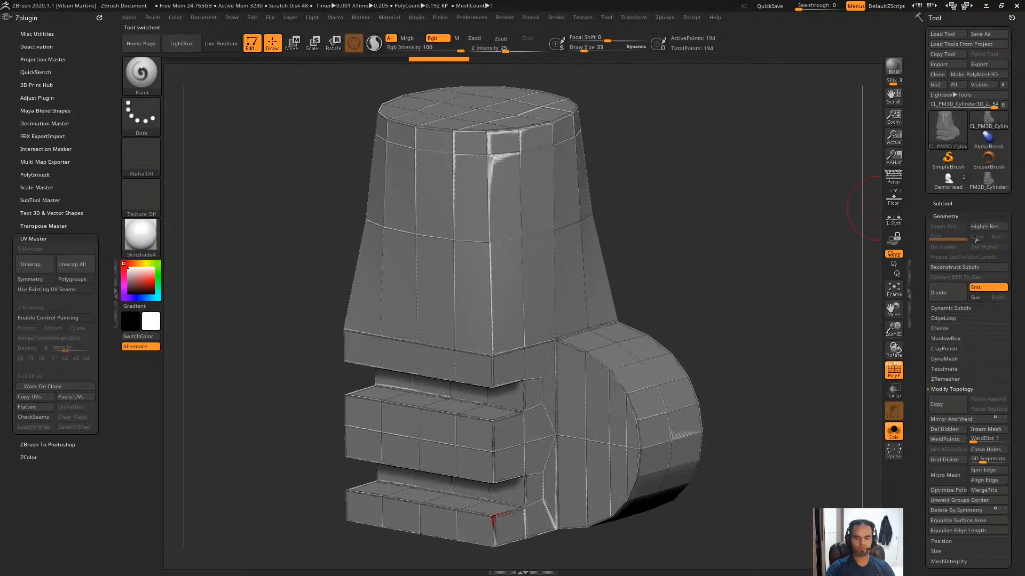
Flatten the clone's UVs to examine the unwrapped layout, and unflatten it back to the 3D model
left_click(32, 417)
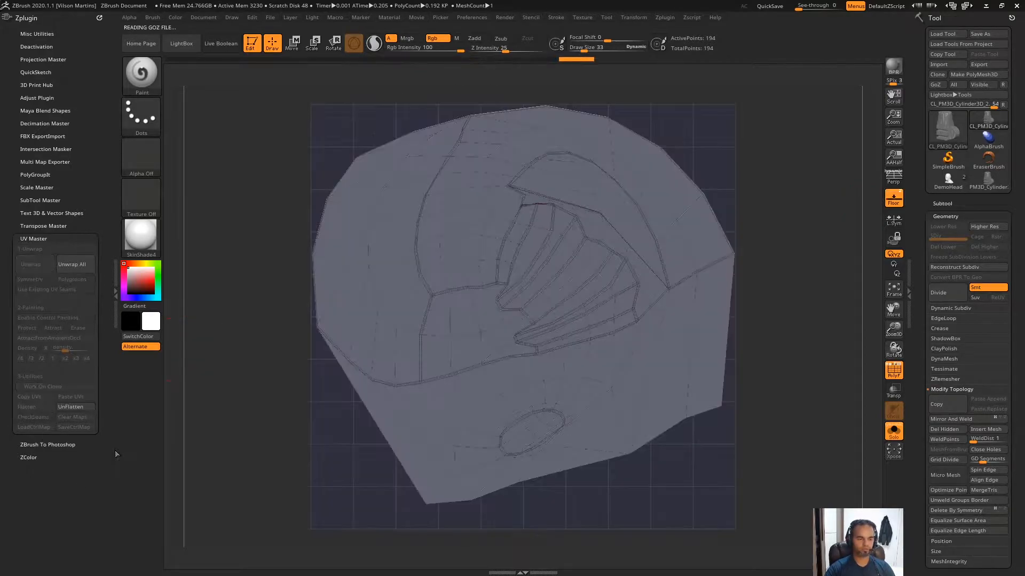
left_click_drag(764, 191, 775, 190, "shift")
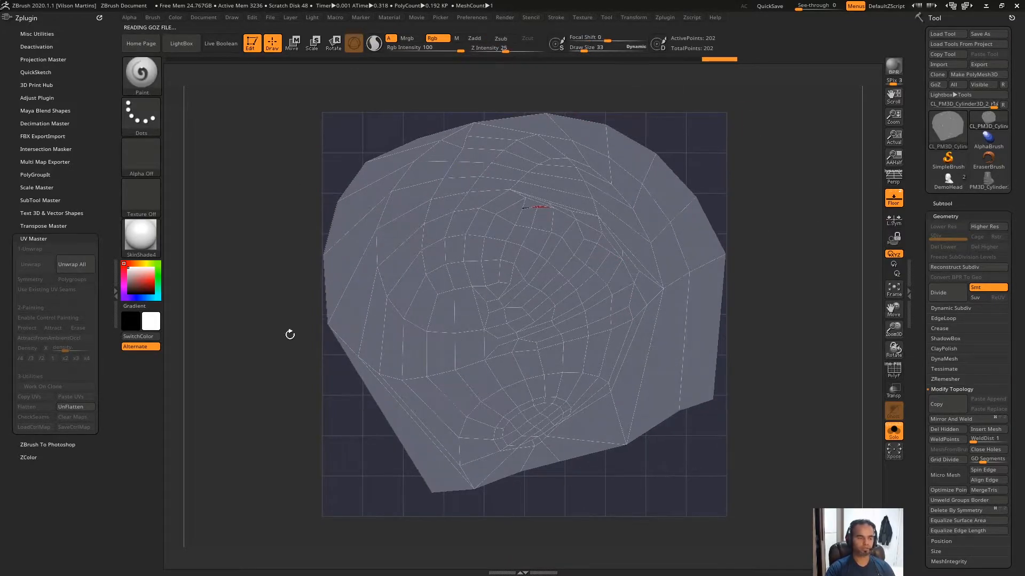
left_click(68, 407)
mouse_move(688, 208)
left_mouse_down()
mouse_move(707, 199)
mouse_move(704, 217)
mouse_move(686, 203)
mouse_move(746, 199)
mouse_move(694, 210)
left_mouse_up()
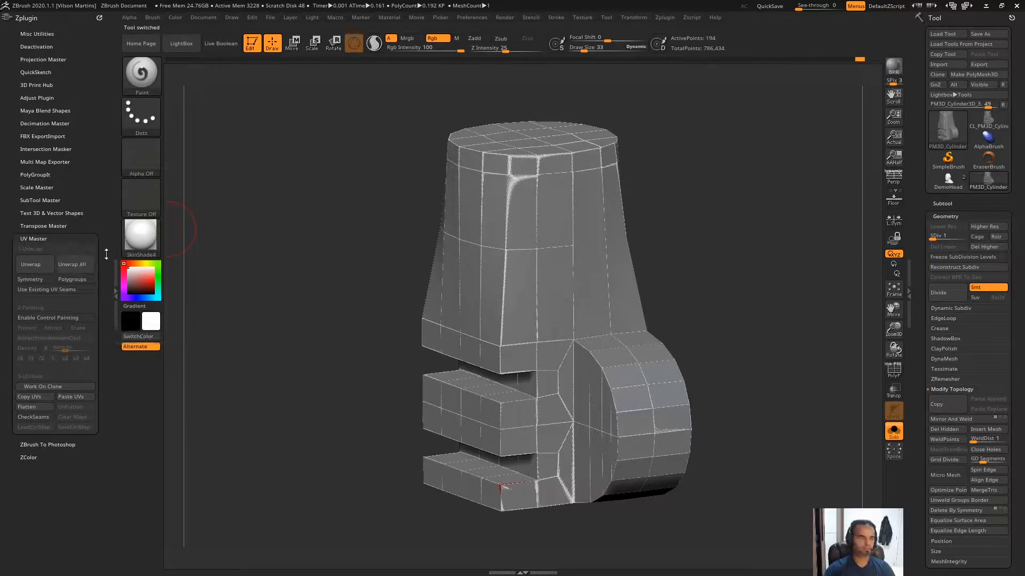
Unwrap the original model again in UV Master with Symmetry off
left_click_drag(652, 149, 688, 195)
left_click_drag(744, 178, 702, 194)
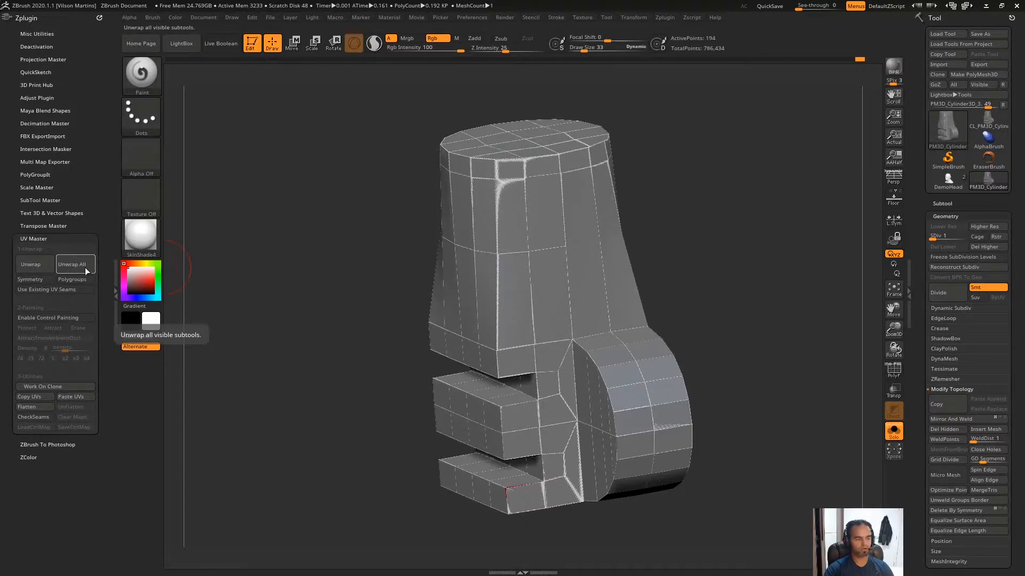
left_click(37, 280)
left_click_drag(718, 213, 789, 239)
left_click(954, 216)
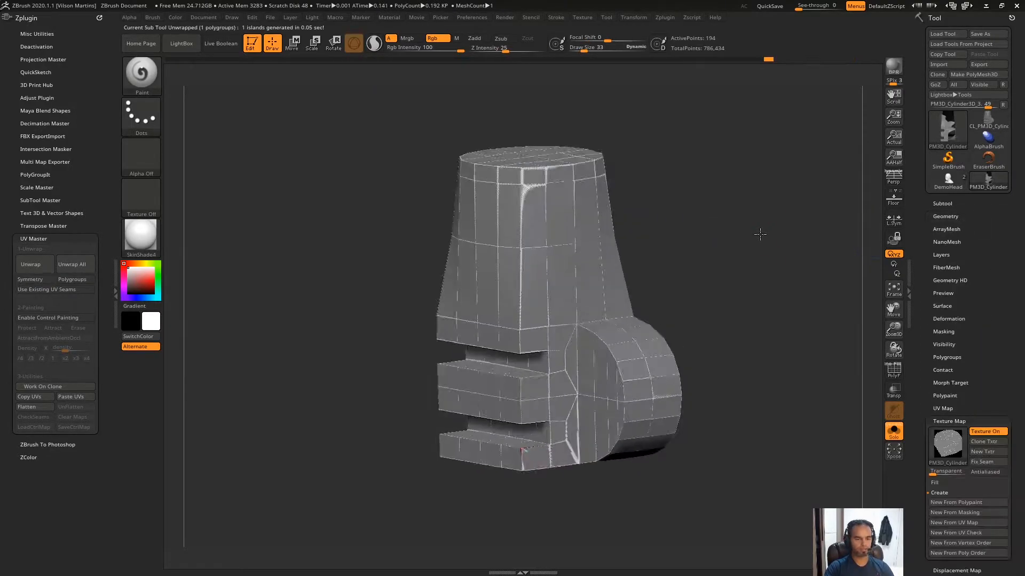
left_click_drag(759, 234, 762, 229)
Examine the texture preview of the non-symmetrical unwrap, marking its outline on a temporary screen capture
mouse_move(955, 459)
key("Print")
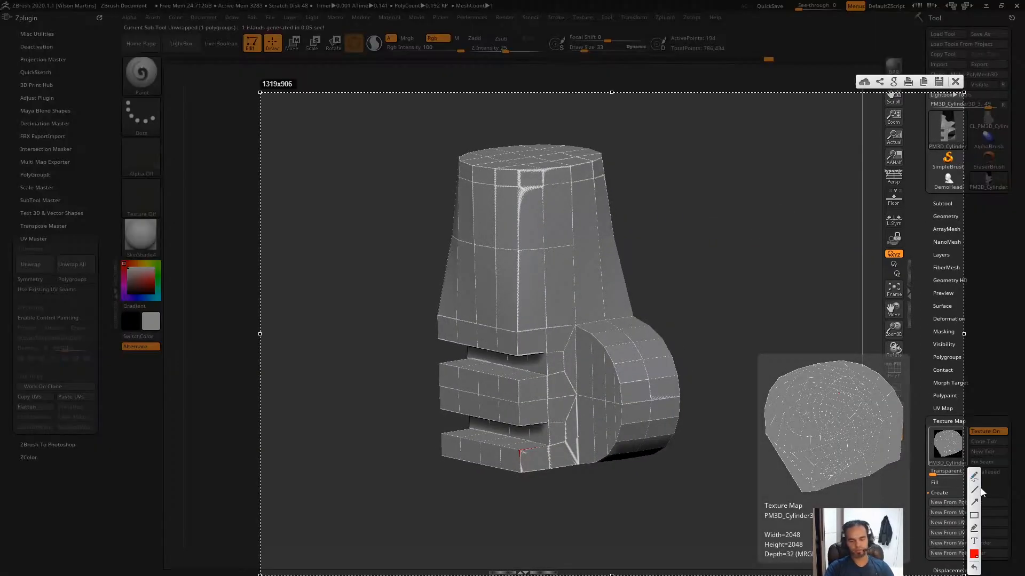
left_click_drag(862, 363, 800, 362)
mouse_move(833, 485)
left_mouse_down()
mouse_move(884, 413)
mouse_move(845, 420)
mouse_move(857, 414)
left_mouse_up()
key("Escape")
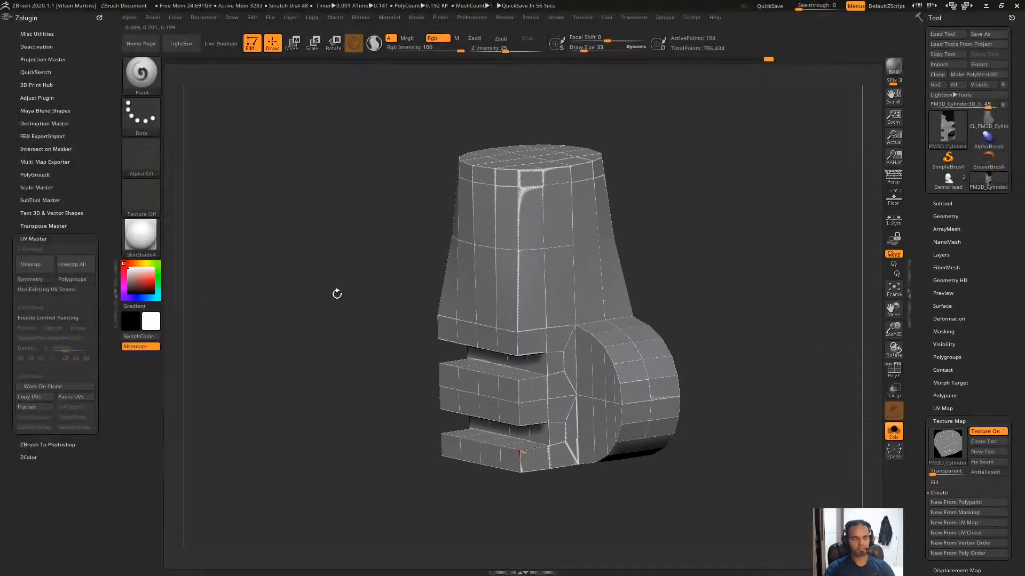
Unwrap the model with Symmetry on and create a new UV check texture with the polyframe shown
left_click(30, 279)
left_click(30, 264)
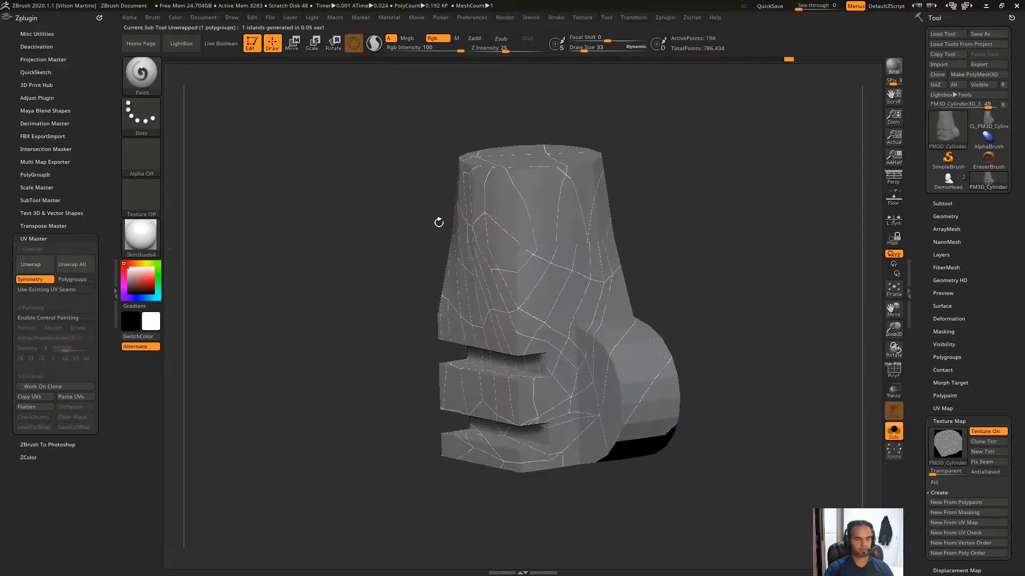
left_click(953, 523)
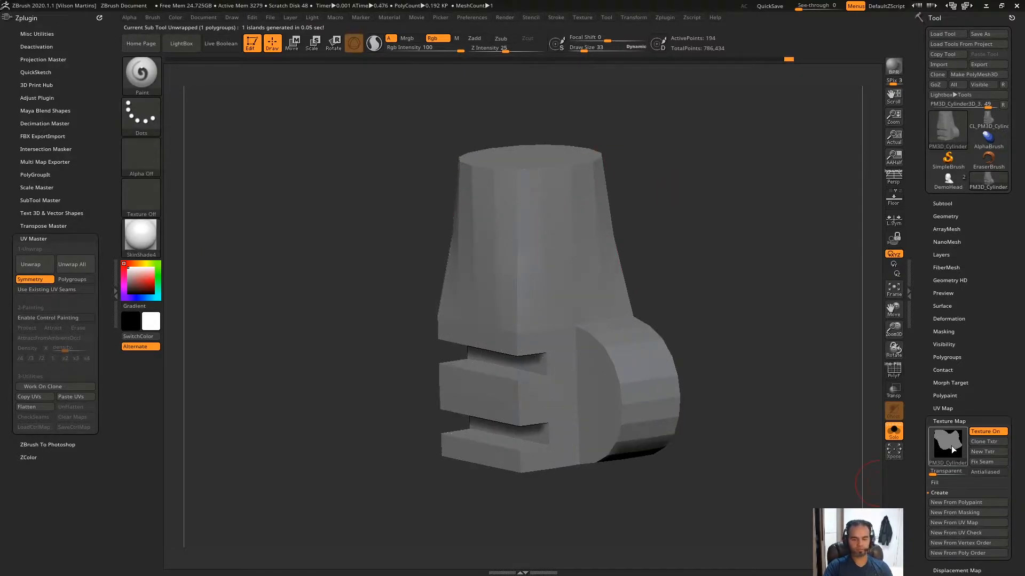
key("shift")
key("shift+f")
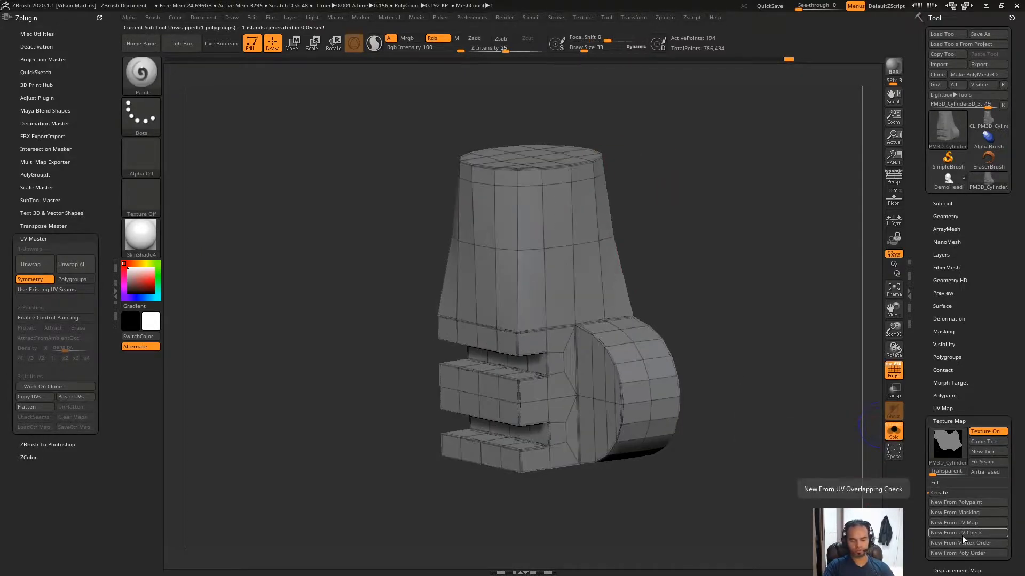
Examine the texture preview of the symmetrical unwrap, marking areas of the island on a temporary screen capture
key("Print")
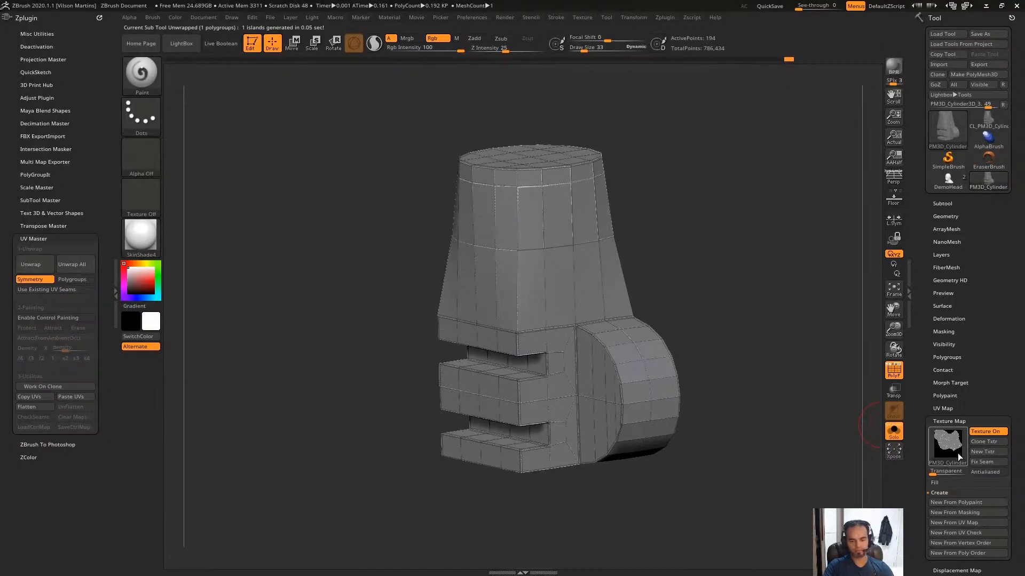
mouse_move(953, 447)
mouse_move(874, 366)
left_mouse_down()
mouse_move(796, 358)
mouse_move(760, 369)
left_mouse_up()
left_click_drag(827, 381, 838, 426)
mouse_move(862, 386)
left_mouse_down()
mouse_move(849, 391)
mouse_move(864, 387)
left_mouse_up()
left_click_drag(798, 388, 815, 422)
key("Escape")
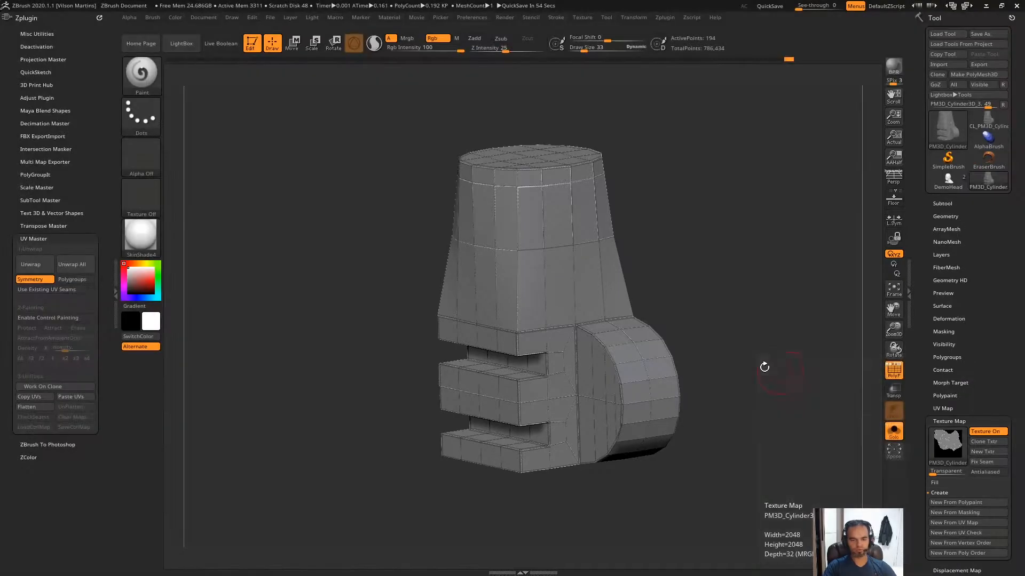
Flatten the symmetrical UVs to examine the island layout, and unflatten back to the 3D model
left_click(27, 406)
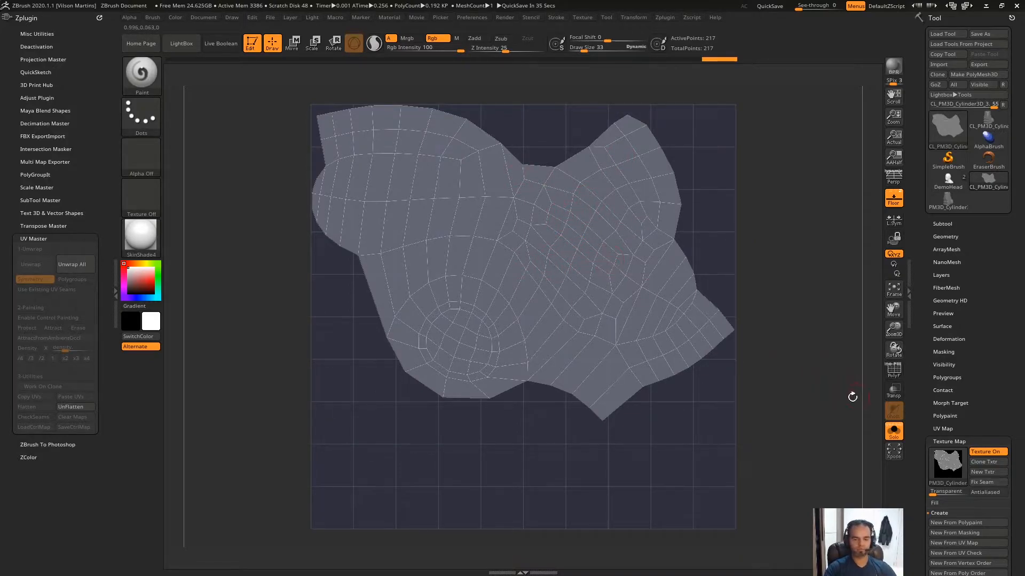
left_click(71, 407)
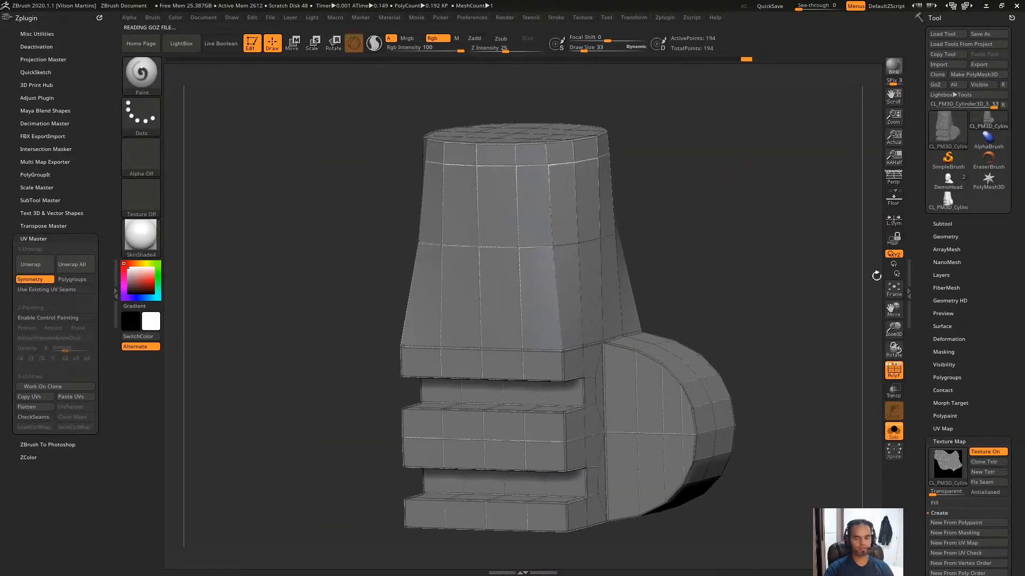
Turn off the texture display on the clone and enable Polygroups in UV Master alongside Symmetry
left_click(996, 455)
left_click_drag(756, 280, 745, 264, "shift")
left_click_drag(267, 268, 238, 274)
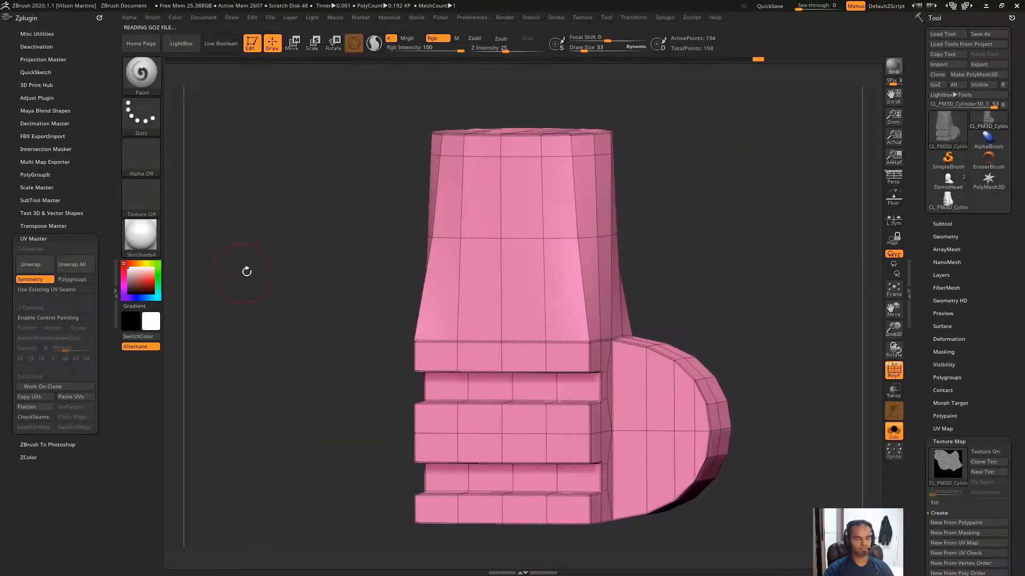
left_click(74, 280)
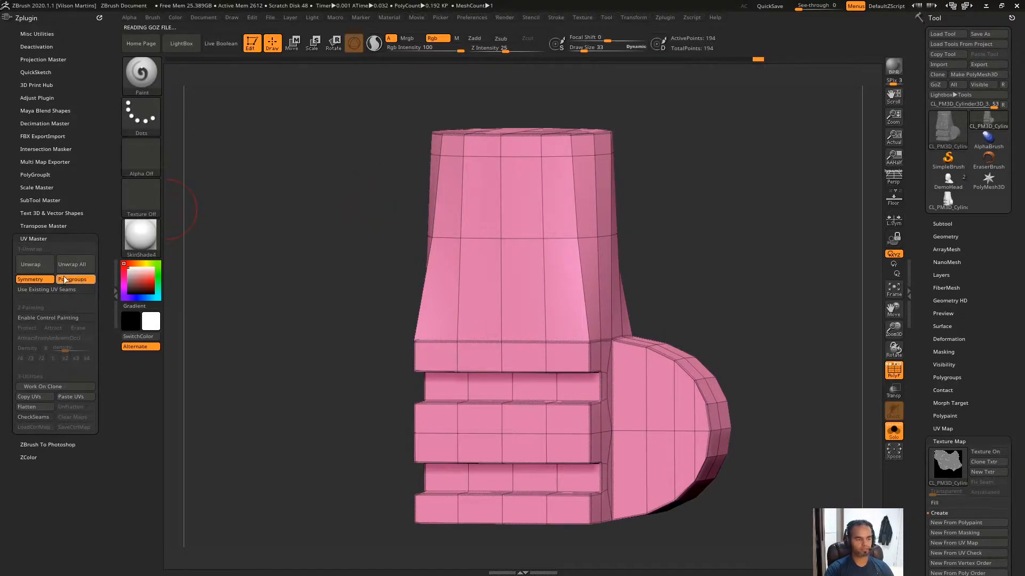
left_click_drag(756, 285, 746, 236)
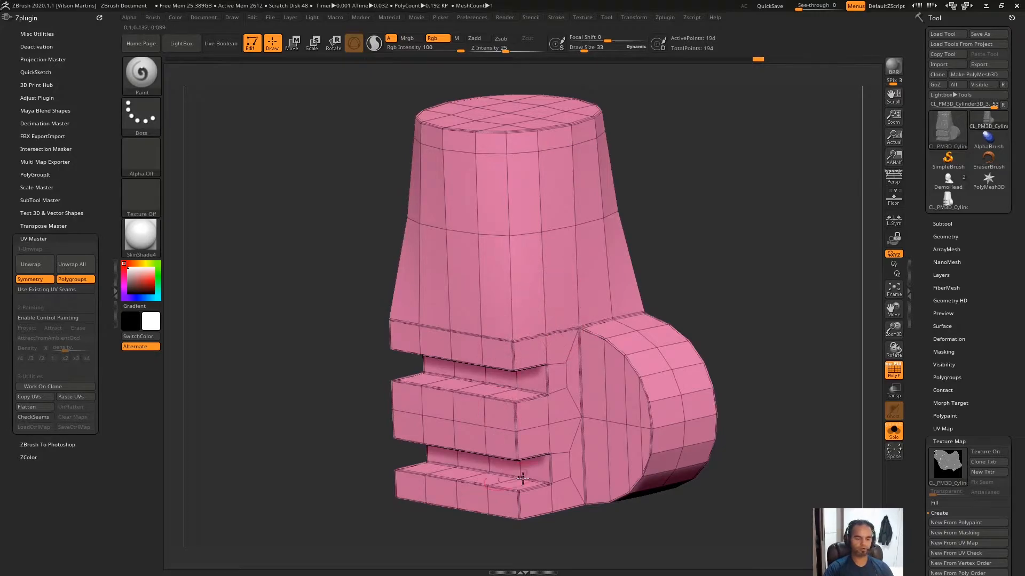
left_click_drag(634, 204, 518, 135)
left_click_drag(737, 286, 817, 297)
Split the clone into separate polygroups with Groups By Normals
left_click(956, 454)
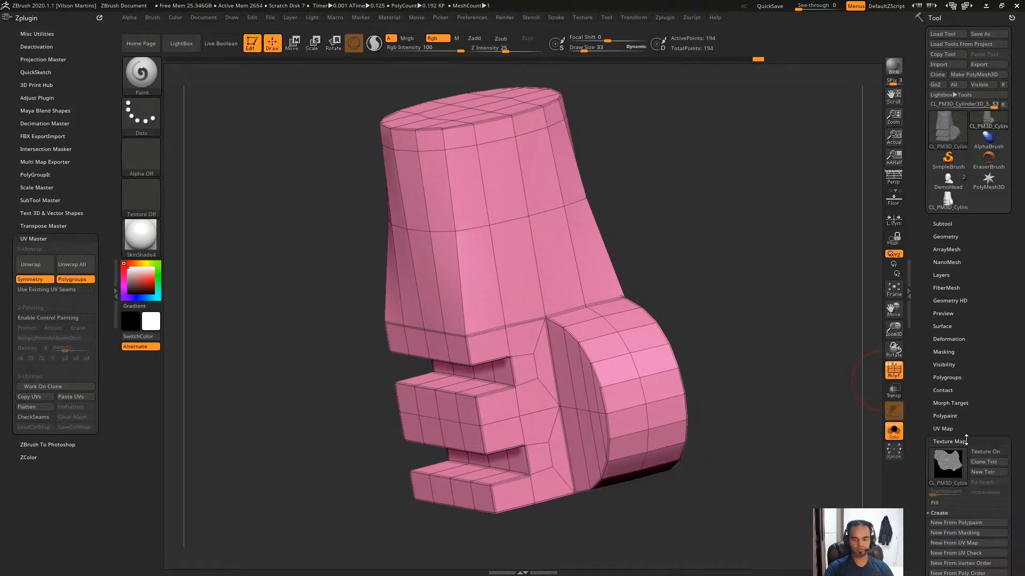
left_click(964, 439)
left_click_drag(986, 398, 986, 390)
left_click(953, 369)
left_click_drag(802, 299, 854, 294)
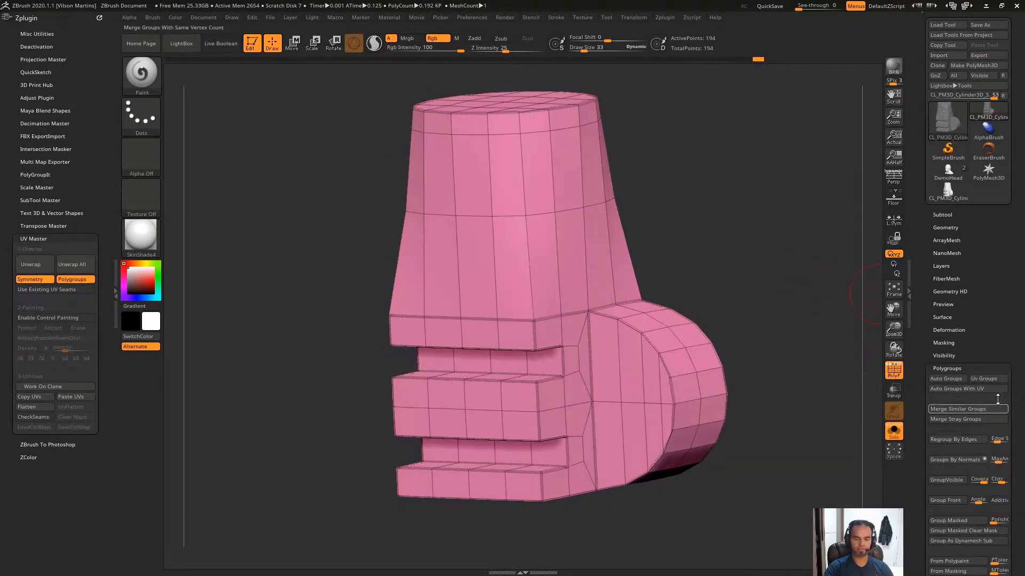
left_click_drag(998, 400, 997, 384)
left_click(961, 445)
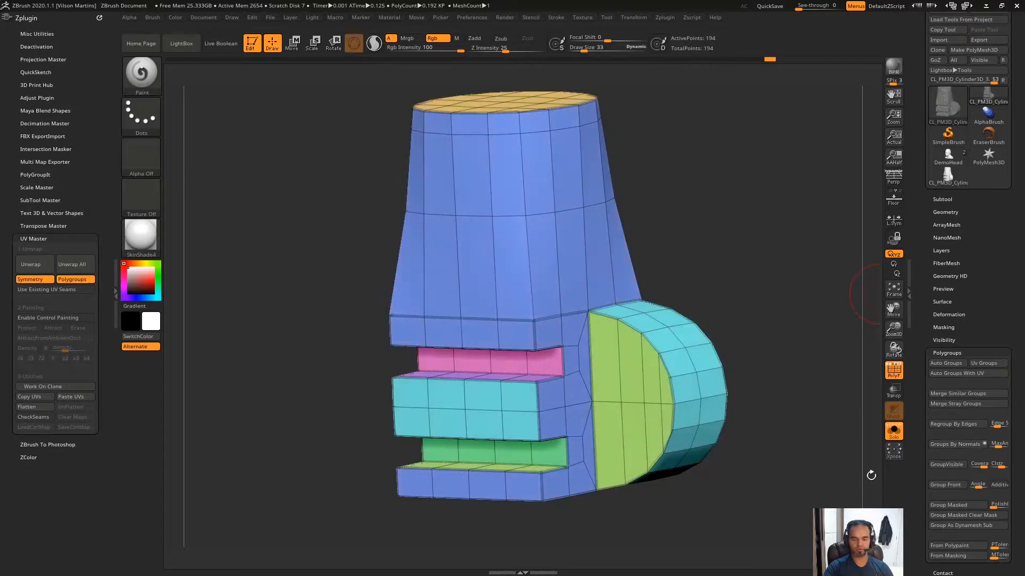
left_click_drag(688, 155, 682, 188)
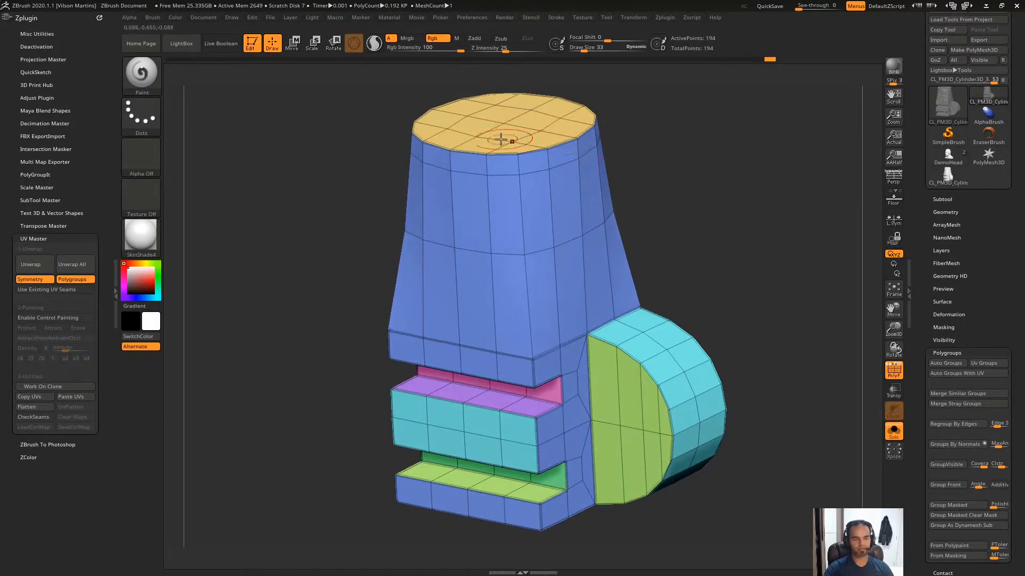
Isolate the blue polygroup of the body and choose SelectLasso as the selection brush
left_click_drag(656, 150, 616, 127)
left_click_drag(728, 243, 747, 197)
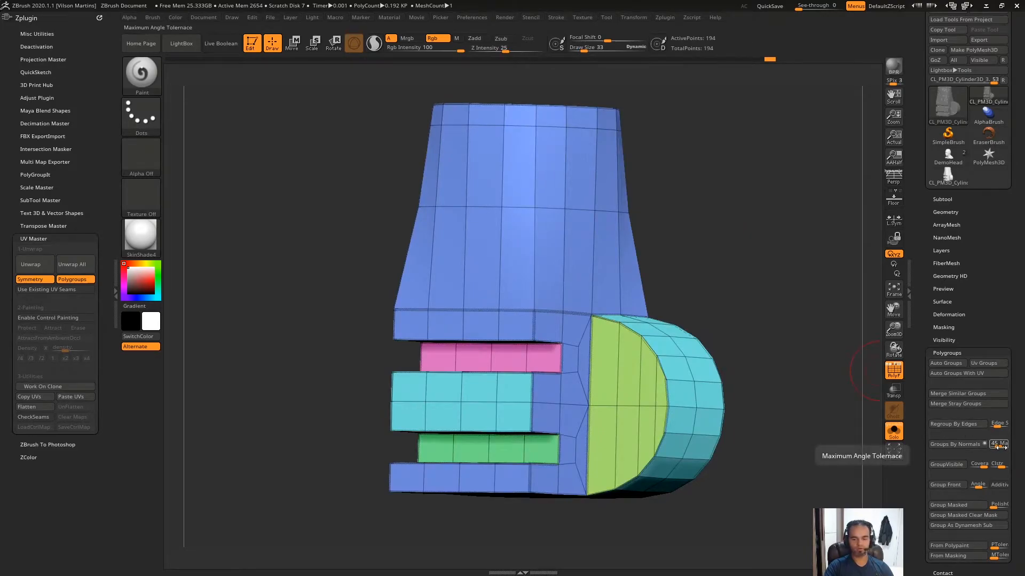
left_click_drag(839, 384, 743, 213)
left_click_drag(635, 171, 737, 203)
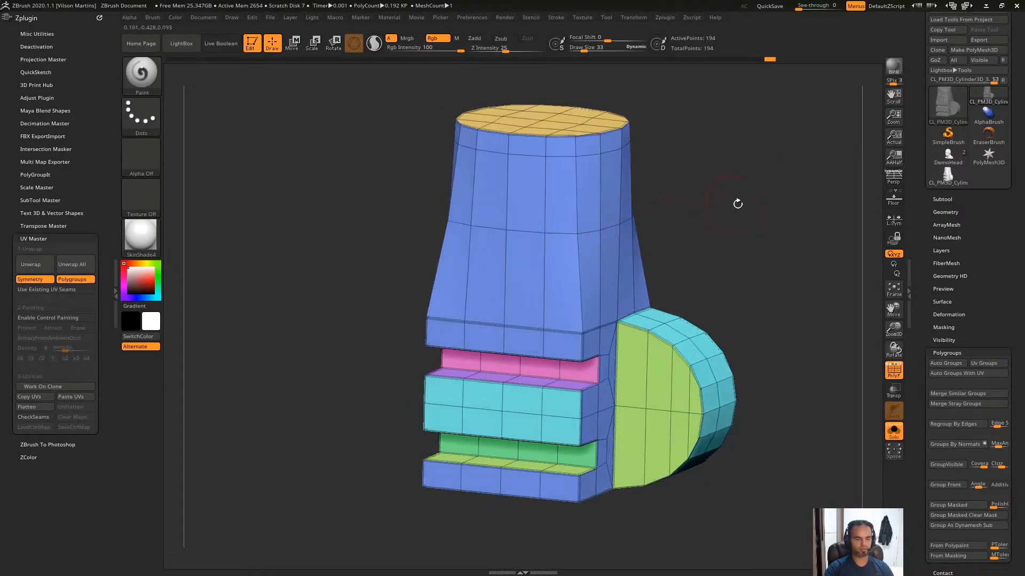
left_click(551, 238, "ctrl+shift")
left_click(145, 88, "ctrl+shift")
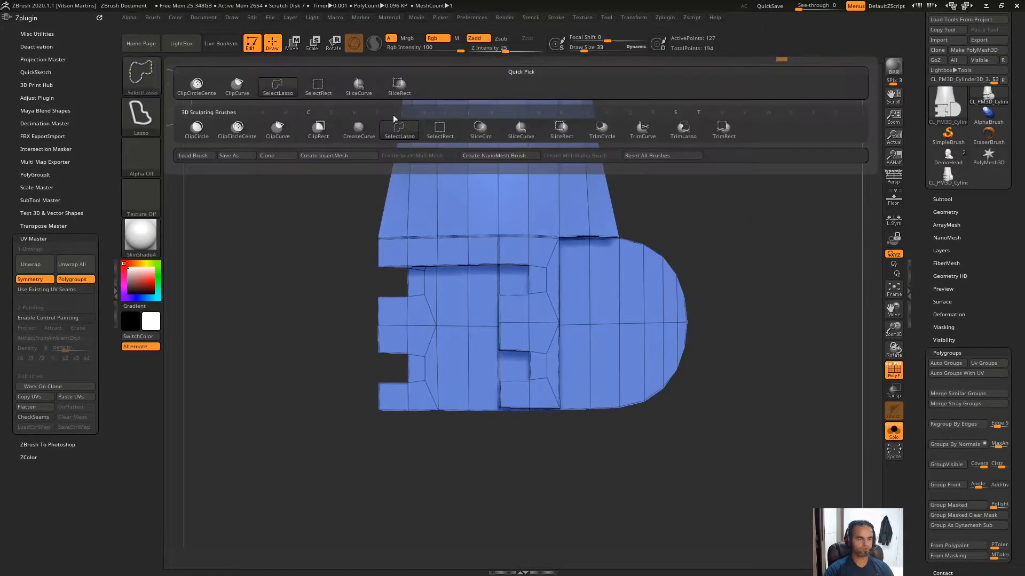
left_click(409, 133)
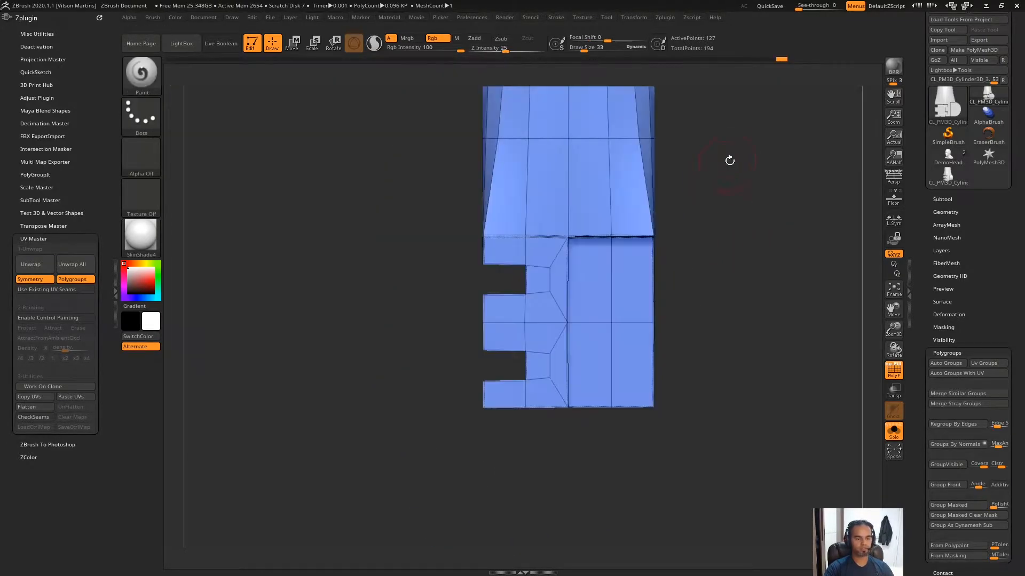
Hide the lower part of the isolated group, give the tapered upper body its own polygroup with Auto Groups, and show the whole model
mouse_move(464, 247)
left_mouse_down("ctrl+shift")
mouse_move(472, 442)
mouse_move(372, 353)
left_mouse_up("ctrl+shift")
mouse_move(372, 353)
left_mouse_down()
mouse_move(368, 366)
mouse_move(577, 299)
left_mouse_up()
mouse_move(719, 177)
left_mouse_down()
mouse_move(846, 230)
mouse_move(688, 203)
mouse_move(656, 213)
mouse_move(723, 224)
mouse_move(733, 255)
mouse_move(606, 169)
mouse_move(505, 263)
mouse_move(682, 257)
mouse_move(659, 429)
mouse_move(672, 417)
left_mouse_up()
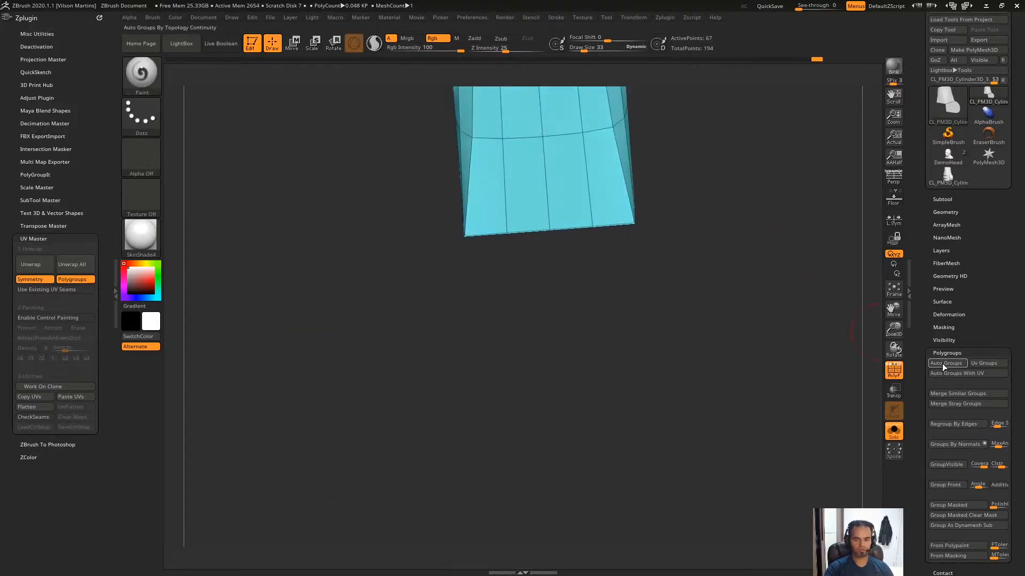
left_click(939, 365)
left_click(773, 255, "ctrl+shift")
left_click_drag(773, 255, 619, 283)
mouse_move(619, 283)
right_mouse_down()
mouse_move(637, 272)
mouse_move(587, 207)
right_mouse_up()
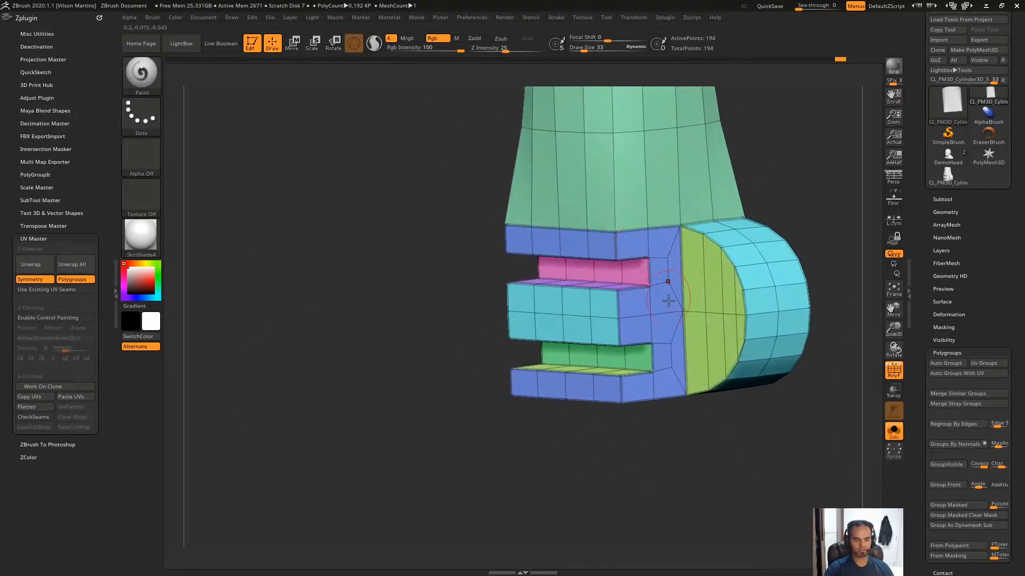
Isolate the blue notched side faces, split them into new polygroups with Auto Groups, and show the whole model
left_click(661, 306, "ctrl+shift")
right_click_drag(539, 304, 608, 249)
mouse_move(685, 165)
left_mouse_down()
mouse_move(697, 144)
mouse_move(682, 169)
mouse_move(661, 162)
mouse_move(559, 247)
mouse_move(629, 140)
left_mouse_up()
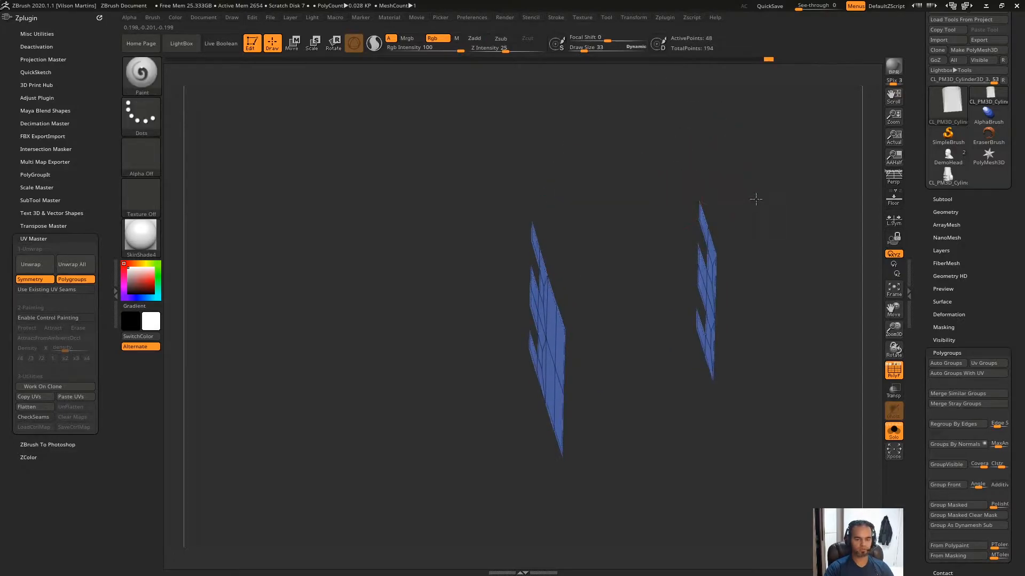
left_click(946, 363)
left_click(842, 243, "ctrl+shift")
mouse_move(860, 251)
left_mouse_down()
mouse_move(603, 252)
mouse_move(619, 229)
mouse_move(594, 210)
mouse_move(743, 198)
left_mouse_up()
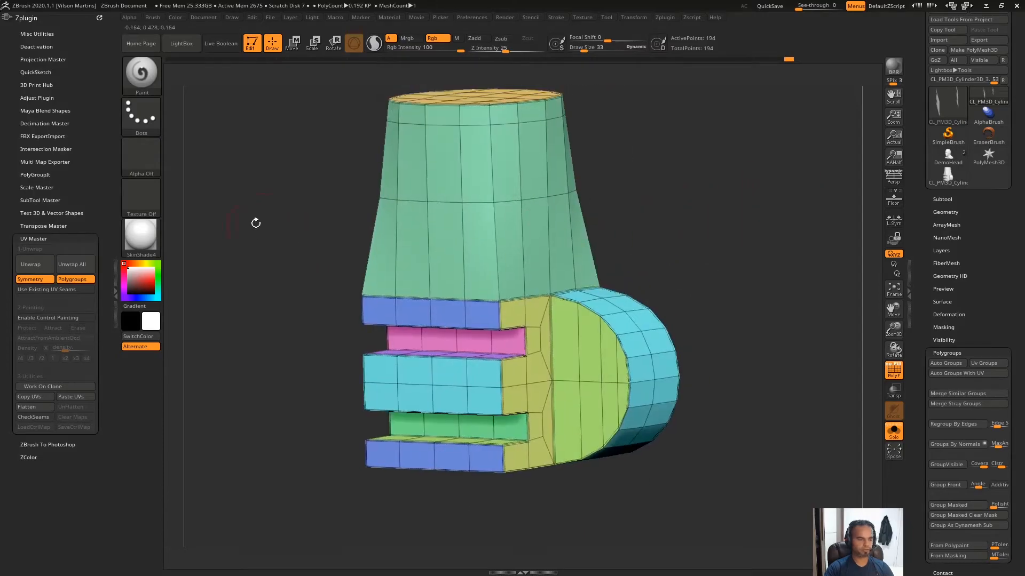
Unwrap the clone with Symmetry and Polygroups enabled and generate a UV check texture from the result
left_click(30, 266)
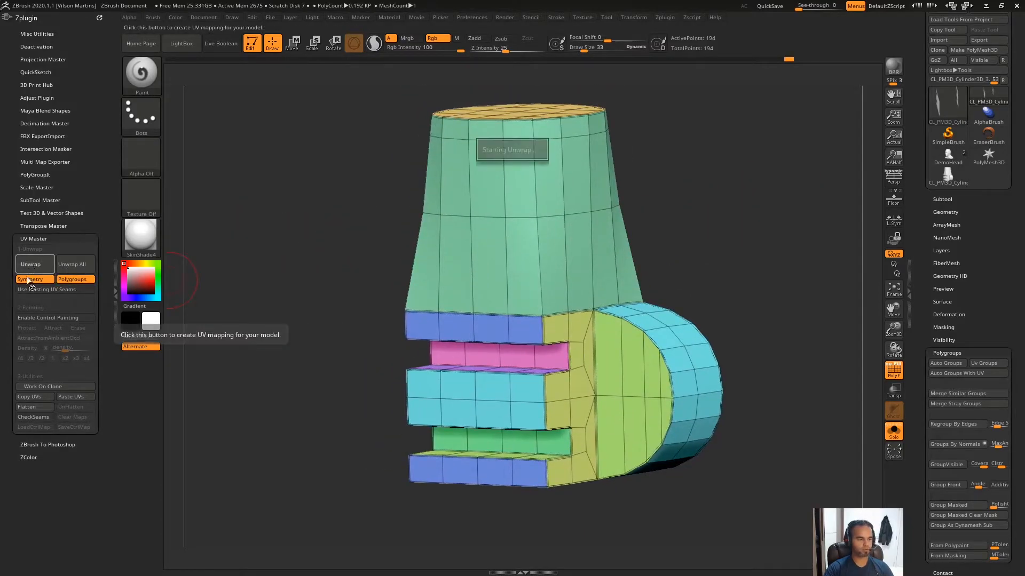
left_click(977, 353)
left_click_drag(982, 332, 1010, 249)
left_click(975, 271)
left_click(955, 371)
Examine the large body island in the texture preview, outlining its edges on a temporary screen capture
mouse_move(957, 299)
key("Print")
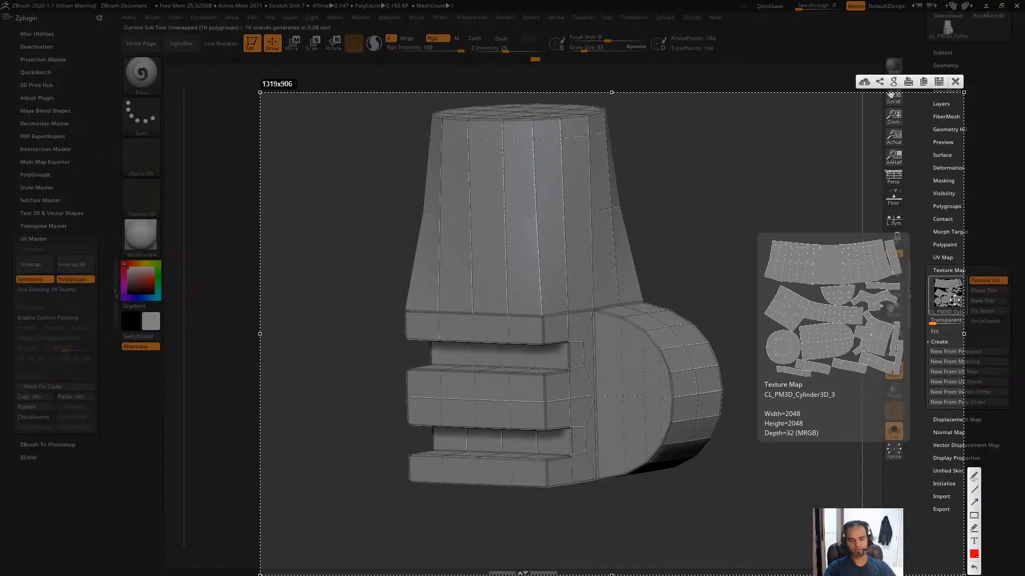
mouse_move(884, 245)
left_mouse_down()
mouse_move(887, 275)
mouse_move(774, 271)
left_mouse_up()
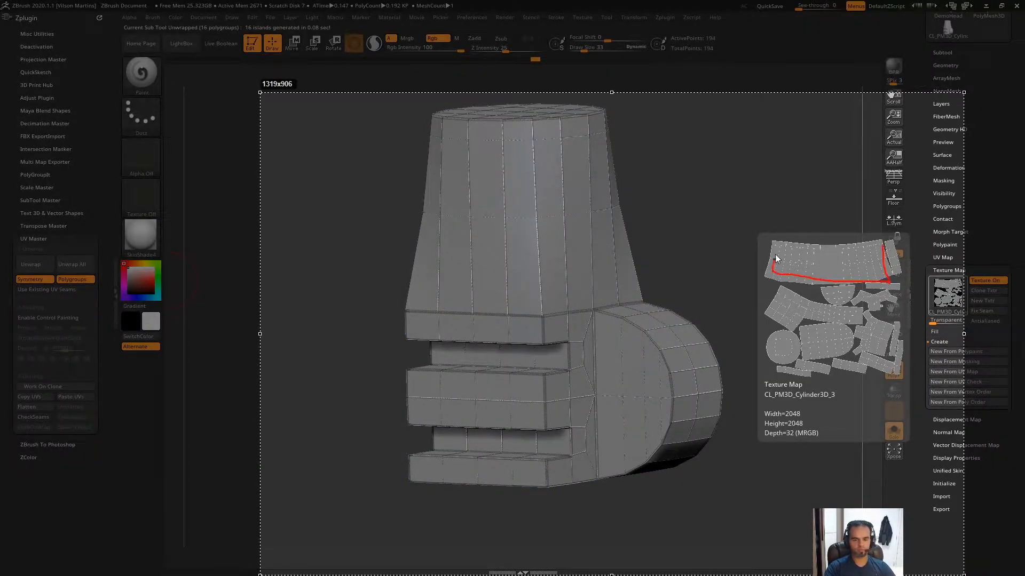
left_click_drag(885, 273, 768, 274)
key("Escape")
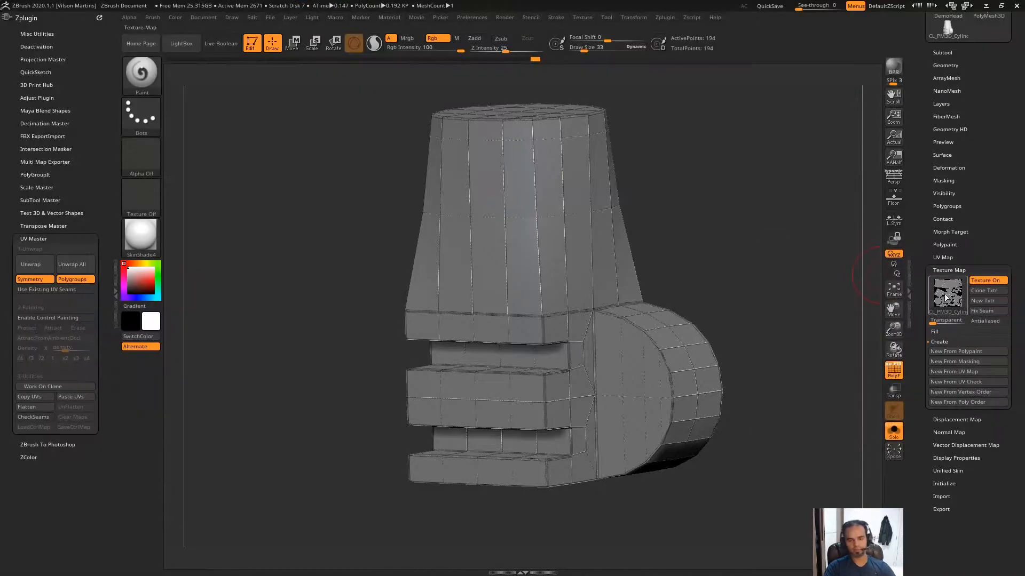
Mark the central symmetry axis and the outer ends of the body island on another temporary capture of the texture preview
mouse_move(951, 304)
mouse_move(949, 302)
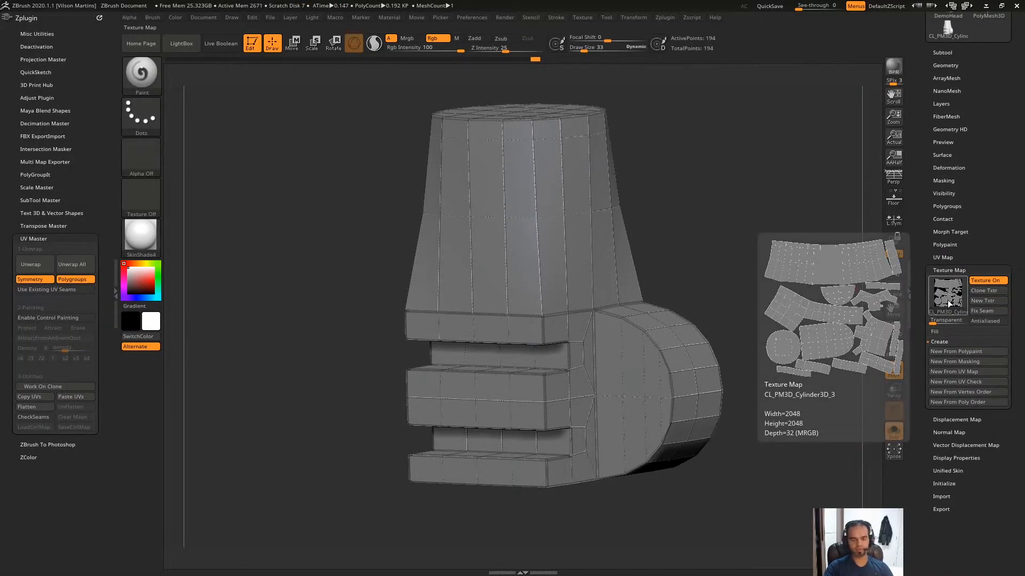
key("Print")
left_click_drag(884, 242, 889, 269)
left_click_drag(771, 243, 767, 268)
left_click_drag(830, 232, 832, 372)
mouse_move(848, 261)
left_mouse_down()
mouse_move(865, 259)
mouse_move(784, 253)
left_mouse_up()
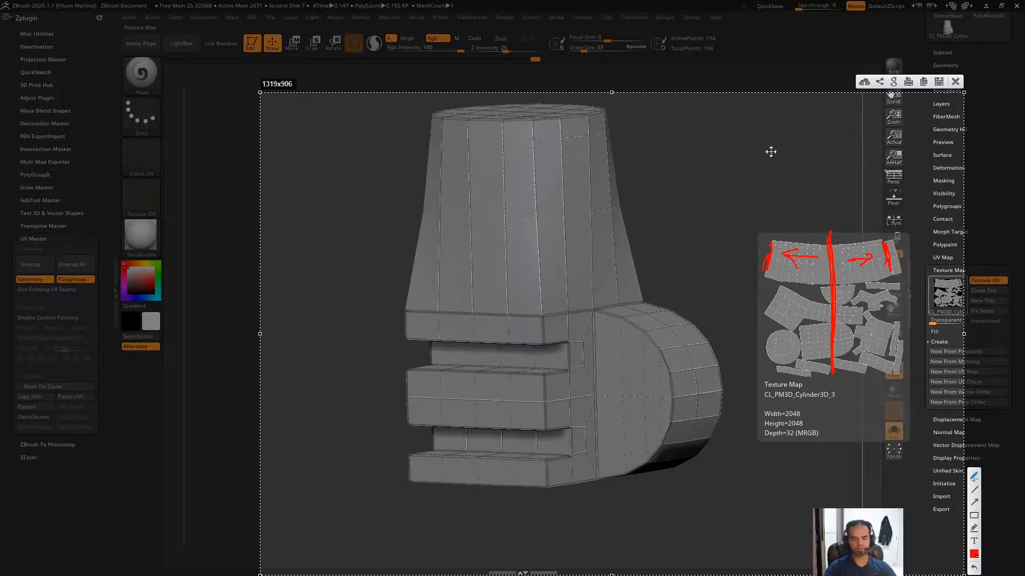
key("Escape")
Turn off Symmetry, unwrap the clone by polygroups only, and generate a UV check texture to preview the layout
mouse_move(688, 170)
left_mouse_down()
mouse_move(807, 170)
mouse_move(708, 206)
left_mouse_up()
left_click(31, 279)
left_click(31, 264)
left_click(976, 382)
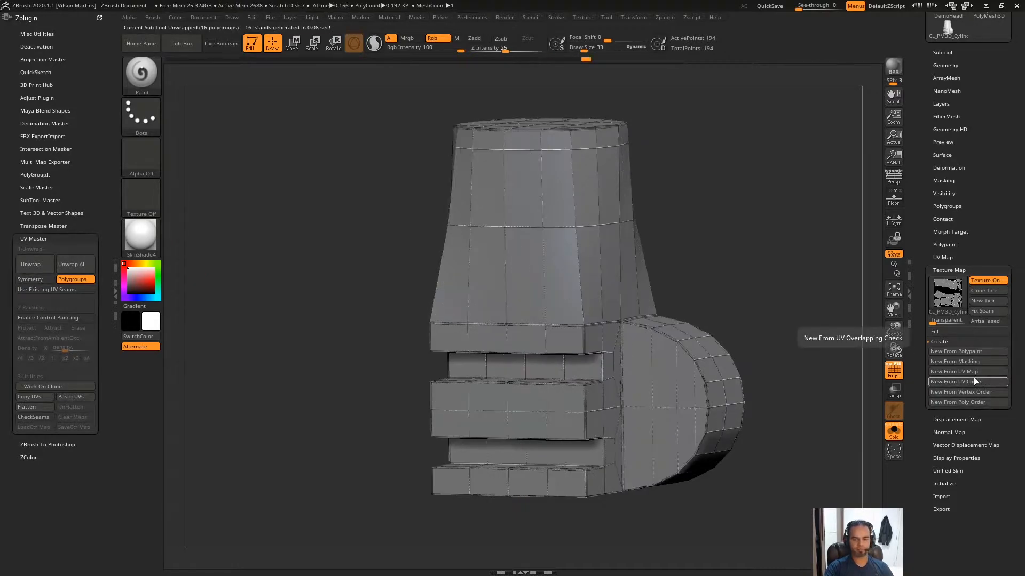
mouse_move(955, 300)
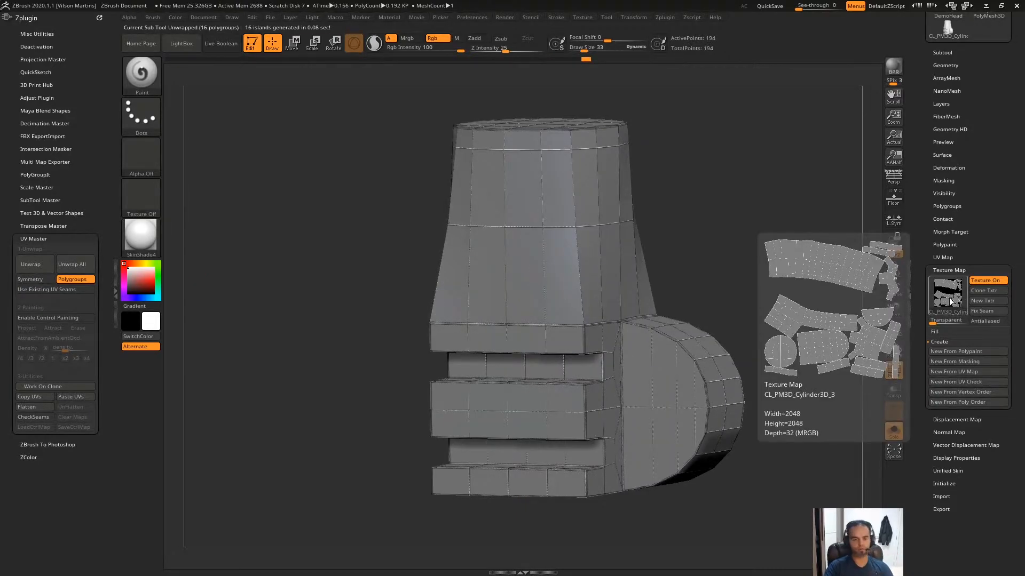
Unwrap the clone again with Symmetry re-enabled alongside Polygroups, and regenerate the UV check texture
left_click(30, 264)
left_click(955, 382)
mouse_move(957, 301)
right_click_drag(599, 292, 576, 291, "alt")
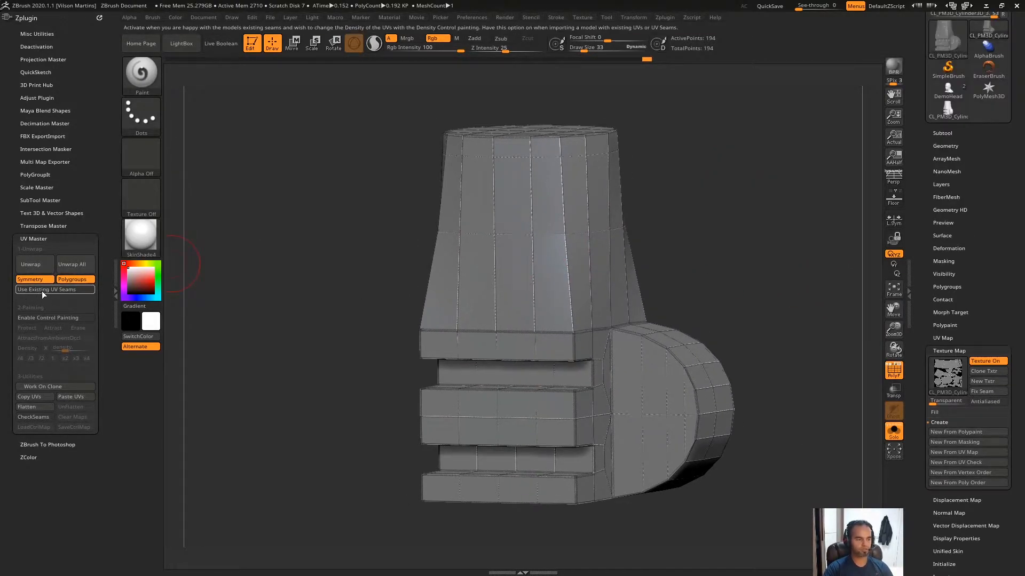
Turn on Use Existing UV Seams in UV Master
left_click(42, 290)
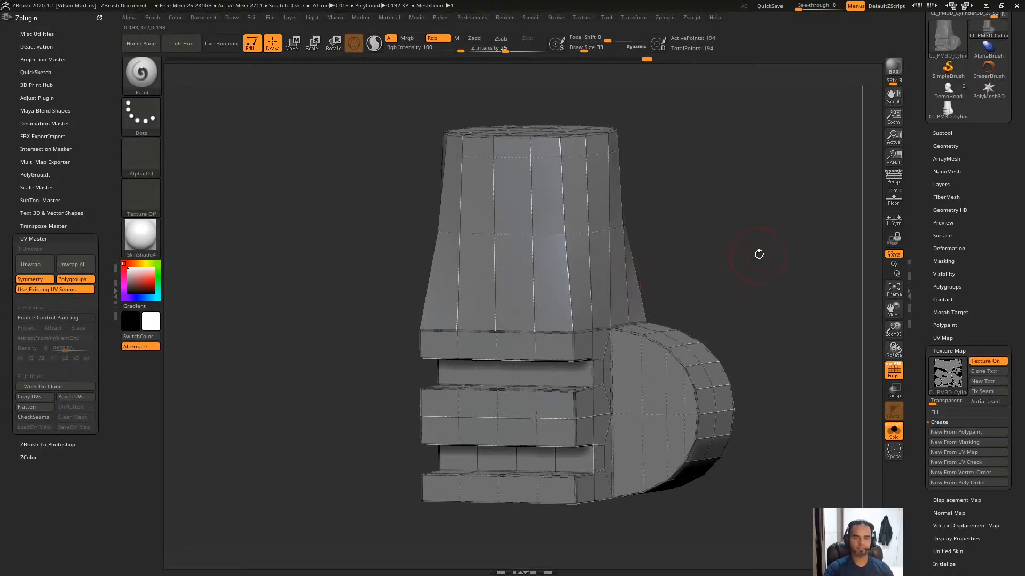
right_click_drag(701, 230, 690, 209, "alt")
right_click_drag(649, 176, 686, 226, "shift")
Mask the clone's upper end, try moving the geometry with the Move gizmo, and undo the move
left_click_drag(393, 170, 740, 258, "ctrl")
right_click_drag(634, 222, 617, 283, "alt")
key("w")
left_click_drag(545, 204, 553, 142)
key("ctrl+z")
key("q")
right_click_drag(661, 256, 693, 334)
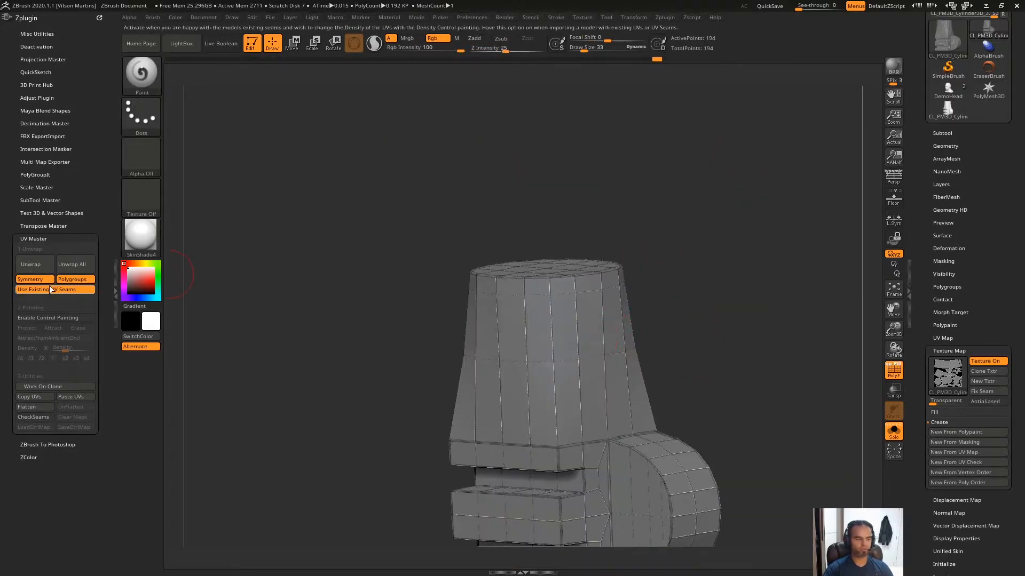
right_click_drag(732, 264, 748, 175)
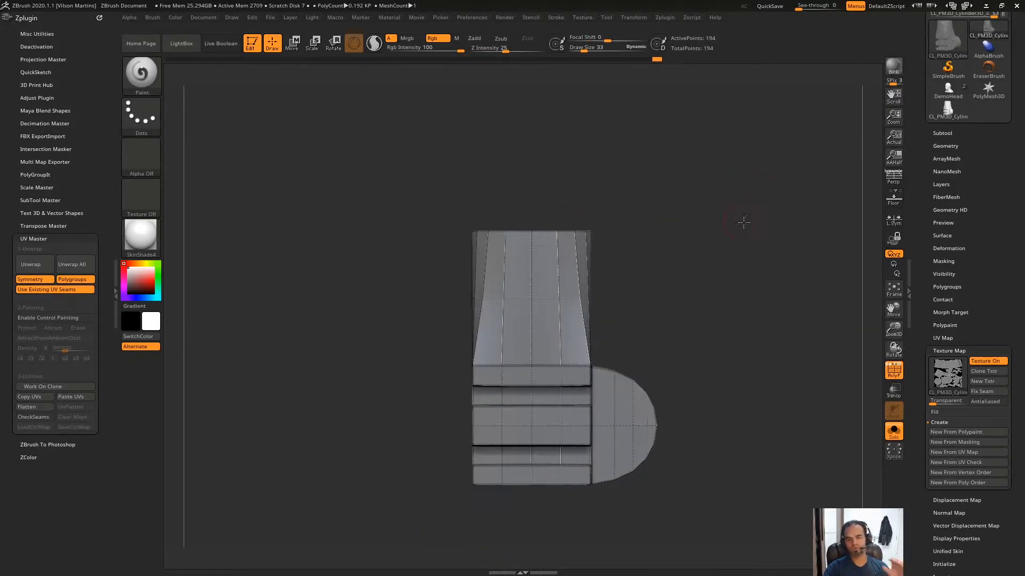
right_click_drag(744, 216, 800, 212)
left_click_drag(977, 194, 977, 281)
right_click_drag(692, 240, 709, 237)
key("shift+f")
key("shift+f")
mouse_move(709, 237)
left_mouse_down()
mouse_move(737, 244)
mouse_move(710, 235)
left_mouse_up()
key("shift+f")
key("shift+f")
Switch to the original model to view its subdivision settings in Geometry, and return to the clone
left_click_drag(972, 240, 982, 248)
left_click(949, 201)
left_click(968, 236)
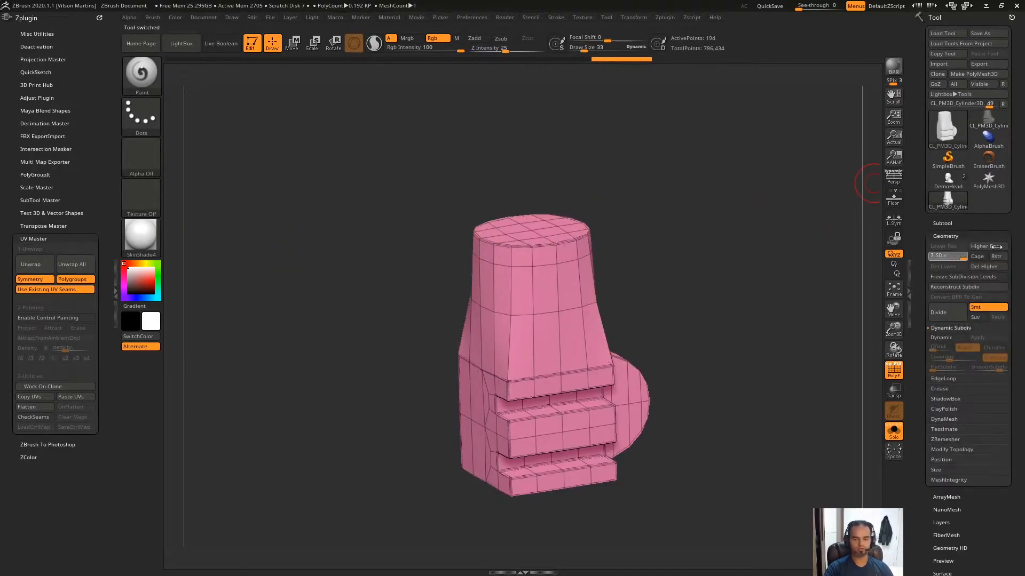
left_click(982, 116)
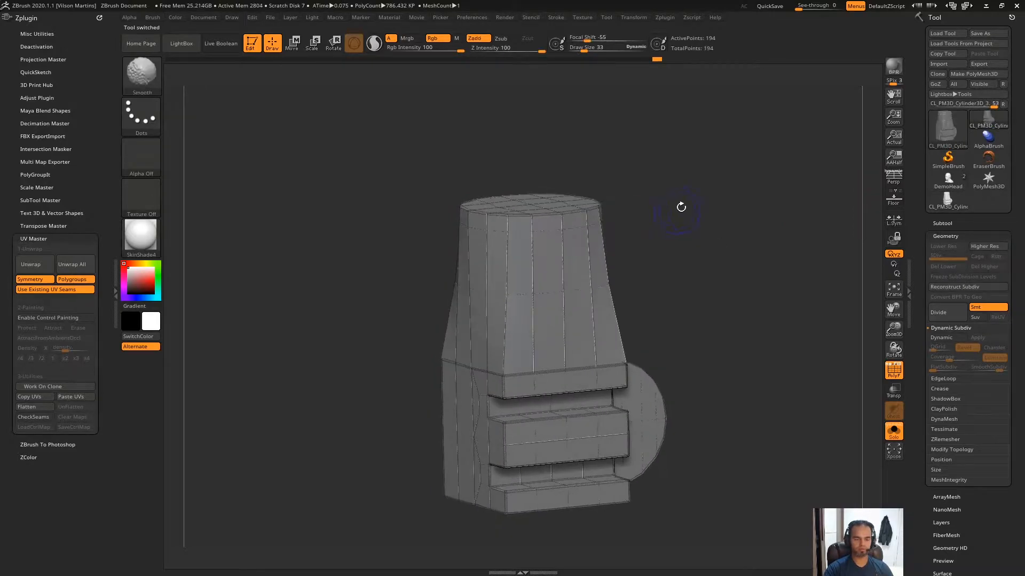
Insert an edge loop around the clone's upper body with the ZModeler brush
key("b")
key("z")
key("m")
key("space")
left_click(554, 295)
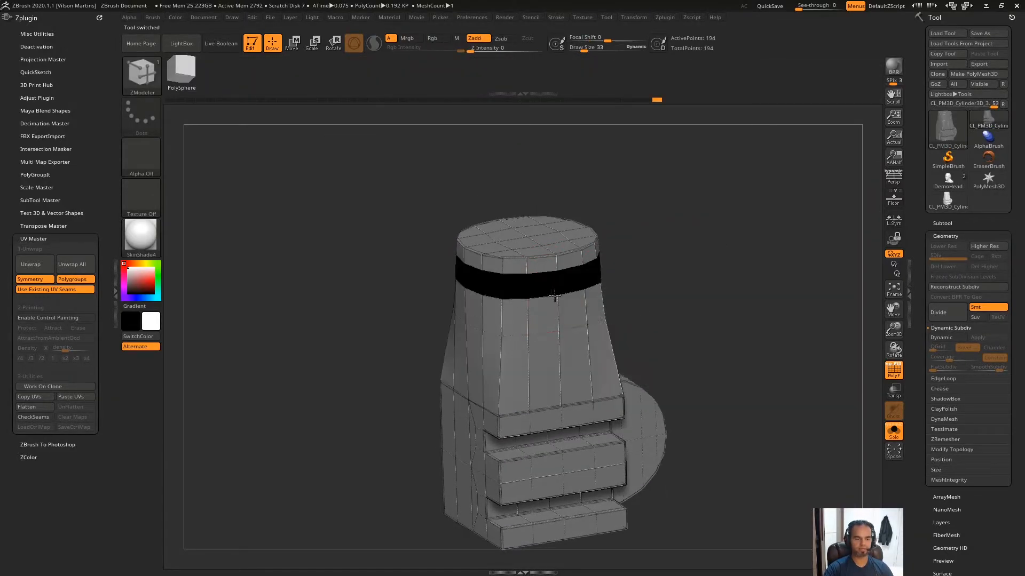
left_click(554, 296)
left_click_drag(427, 214, 443, 163)
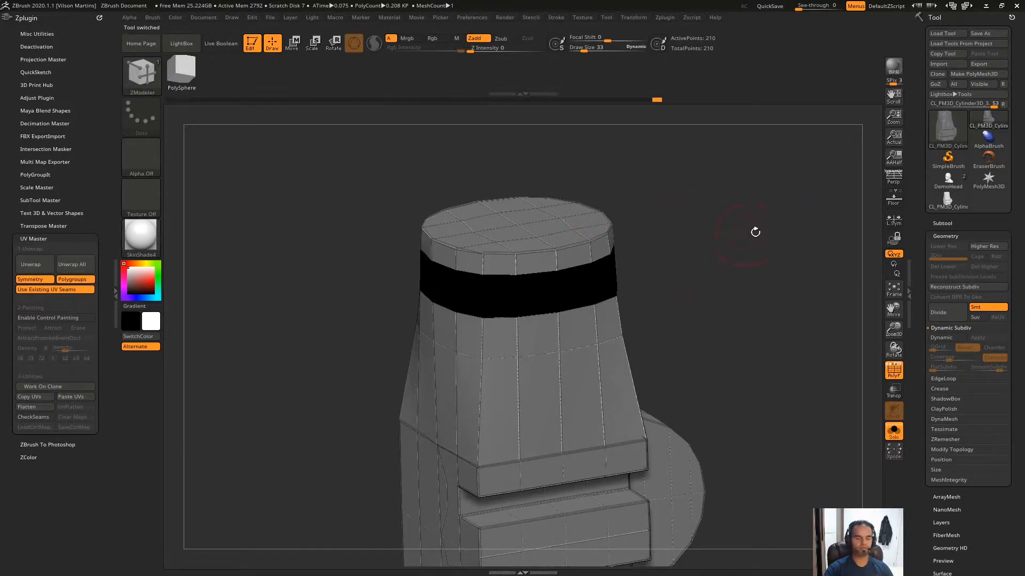
Compare the original model at subdivision level 7 with the undivided clone, ending on the clone
left_click(951, 197)
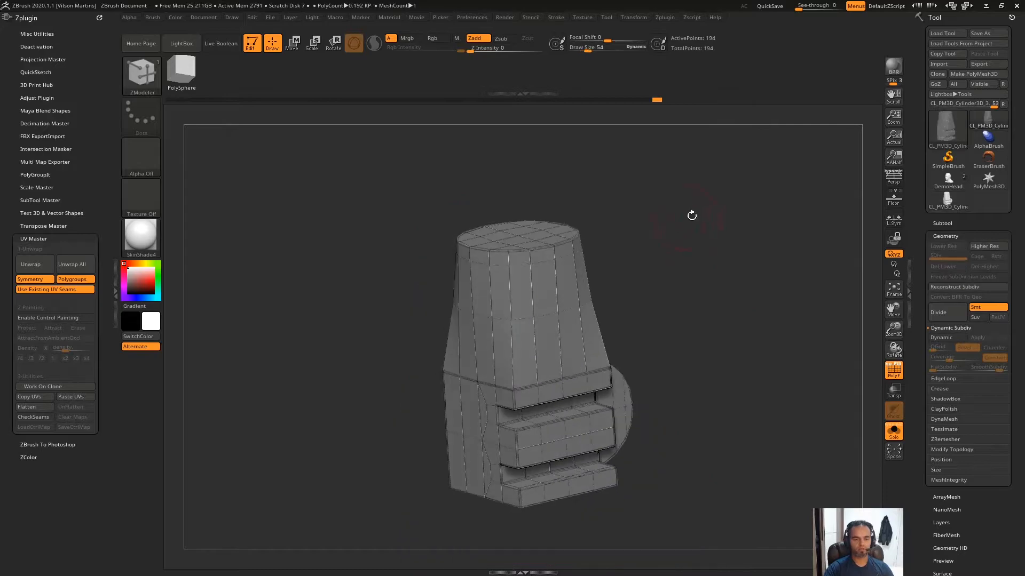
left_click_drag(690, 215, 613, 197, "alt")
left_click_drag(743, 157, 683, 196)
left_click(543, 254)
left_click(943, 197)
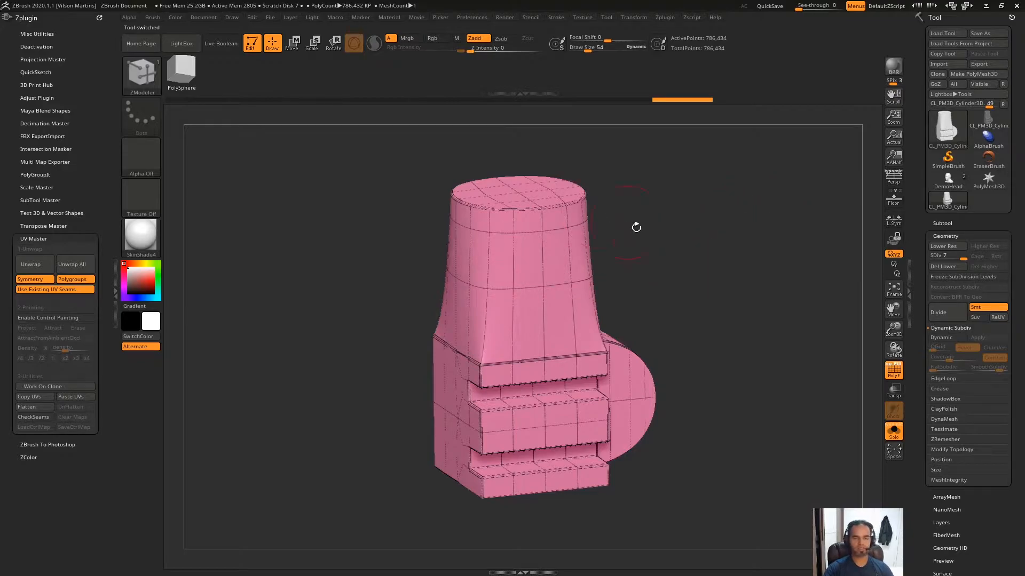
left_click(996, 125)
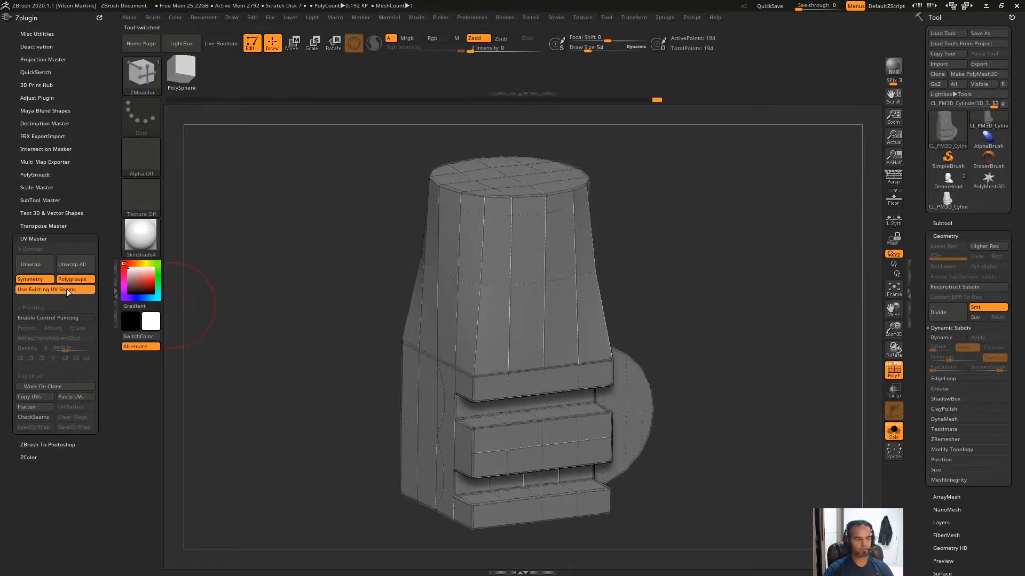
Select the original model and lower its subdivision level to 1
left_click(948, 201)
left_click_drag(964, 255, 928, 259)
left_click_drag(733, 273, 944, 259)
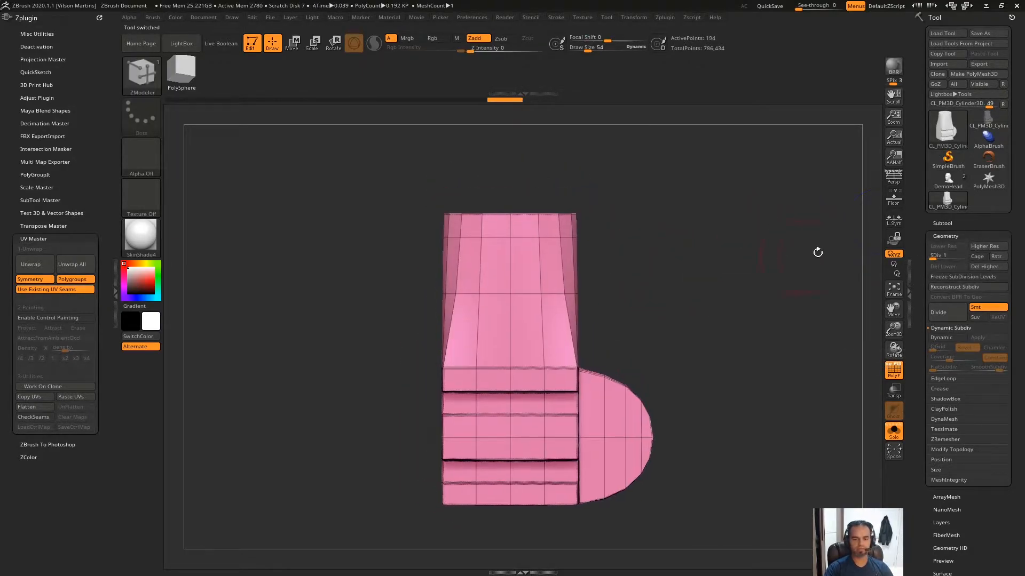
Mask the upper end of the original model and try stretching its body with the Move gizmo
left_click_drag(722, 183, 690, 191)
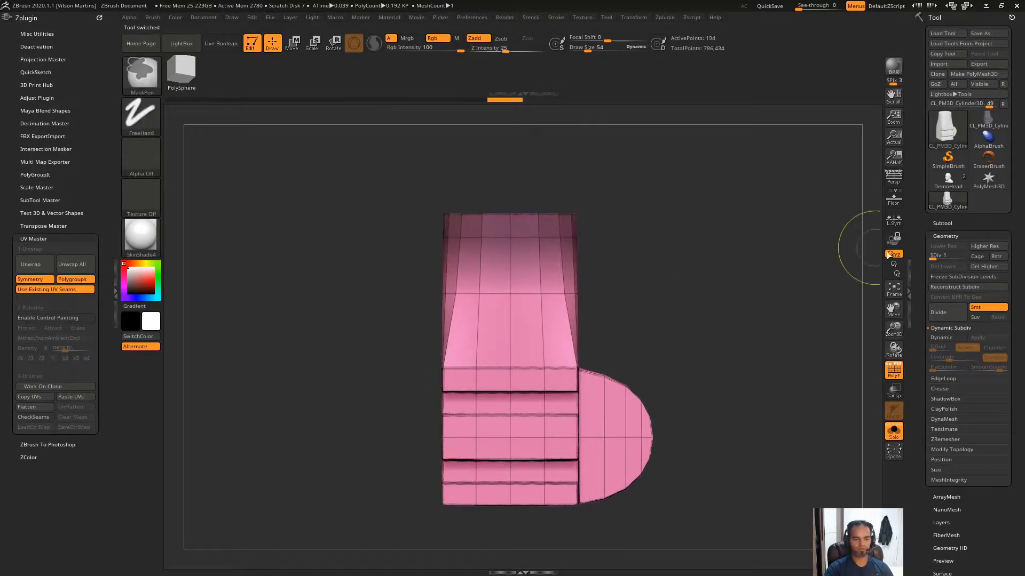
left_click_drag(636, 213, 640, 267, "alt")
key("w")
left_click_drag(516, 207, 516, 134)
key("ctrl+z")
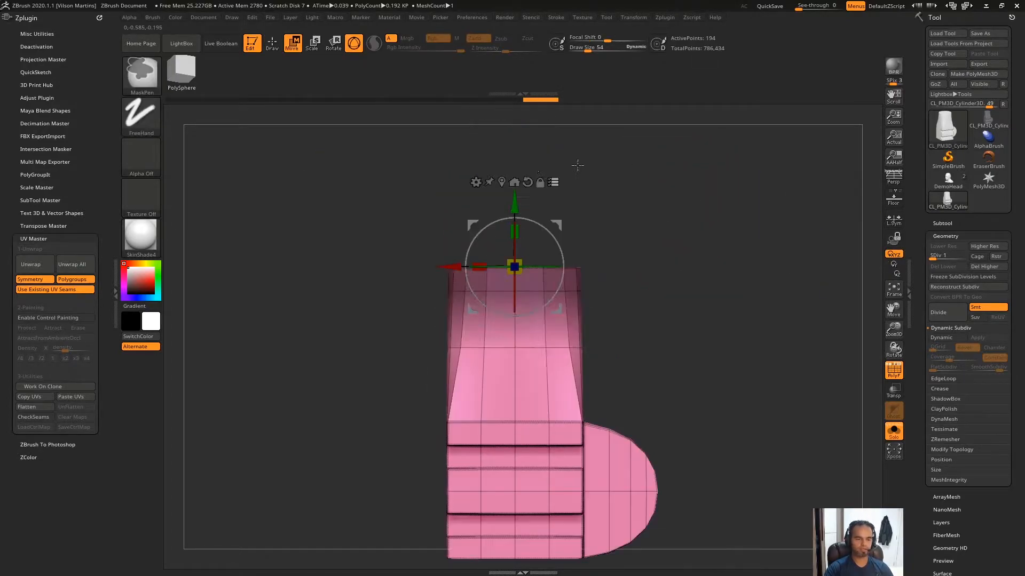
key("q")
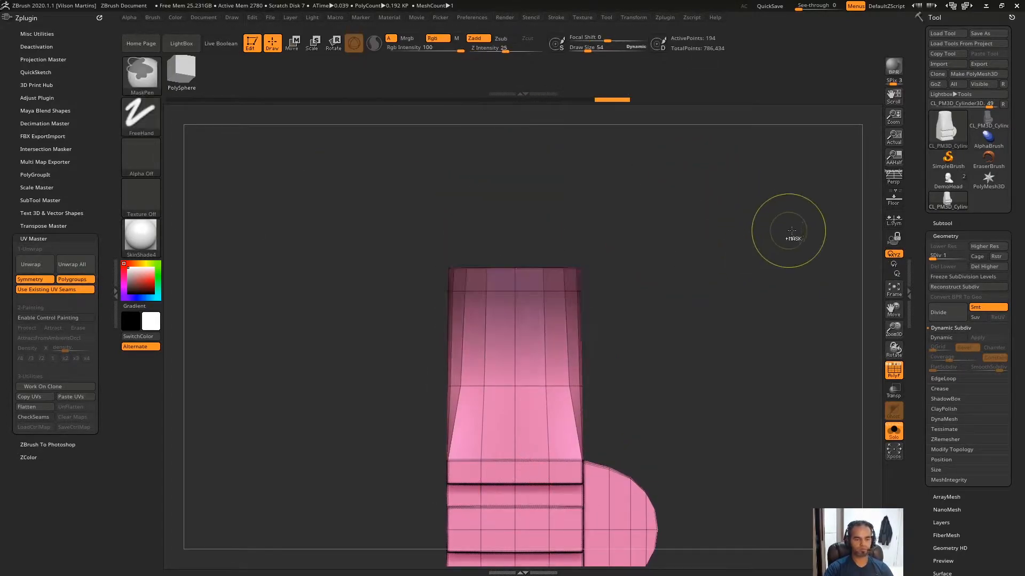
left_click_drag(807, 254, 849, 273)
Select the clone, turn off Use Existing UV Seams and turn on Enable Control Painting in UV Master
left_click(998, 119)
left_click_drag(618, 183, 694, 193)
left_click(56, 291)
mouse_move(726, 227)
left_mouse_down()
mouse_move(688, 217)
mouse_move(713, 226)
left_mouse_up()
mouse_move(682, 259)
left_mouse_down("alt")
mouse_move(672, 230)
mouse_move(646, 214)
left_mouse_up("alt")
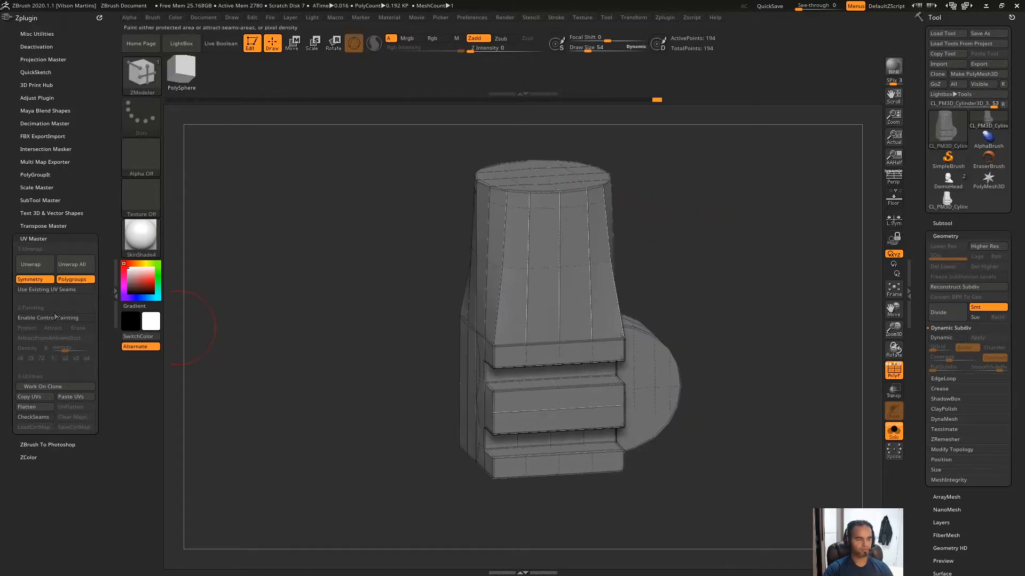
left_click(57, 318)
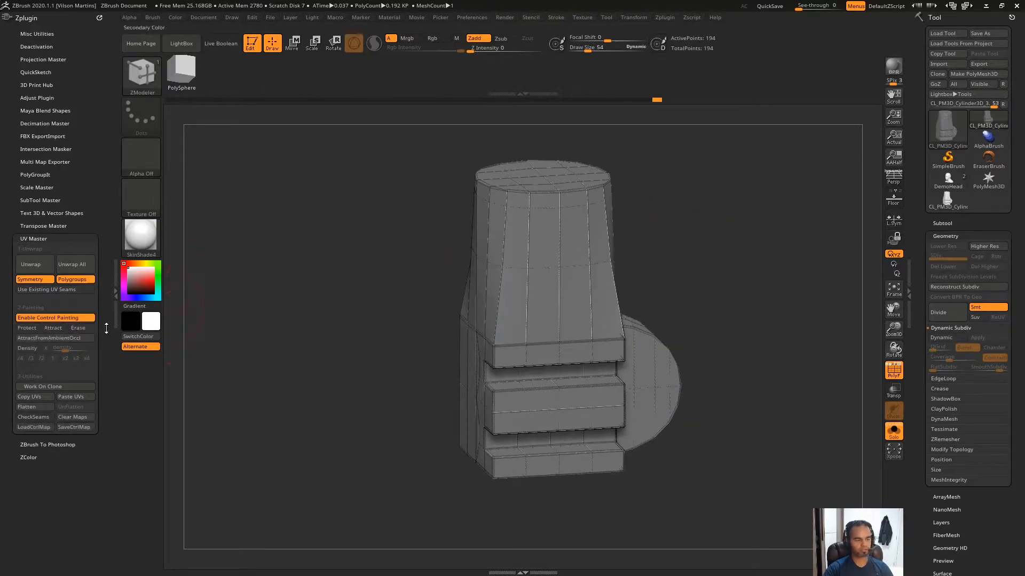
mouse_move(749, 247)
left_mouse_down()
mouse_move(807, 202)
mouse_move(881, 195)
mouse_move(771, 222)
mouse_move(715, 200)
left_mouse_up()
Return from the DemoHead model to the clone and turn off its polyframe display
left_click(934, 190)
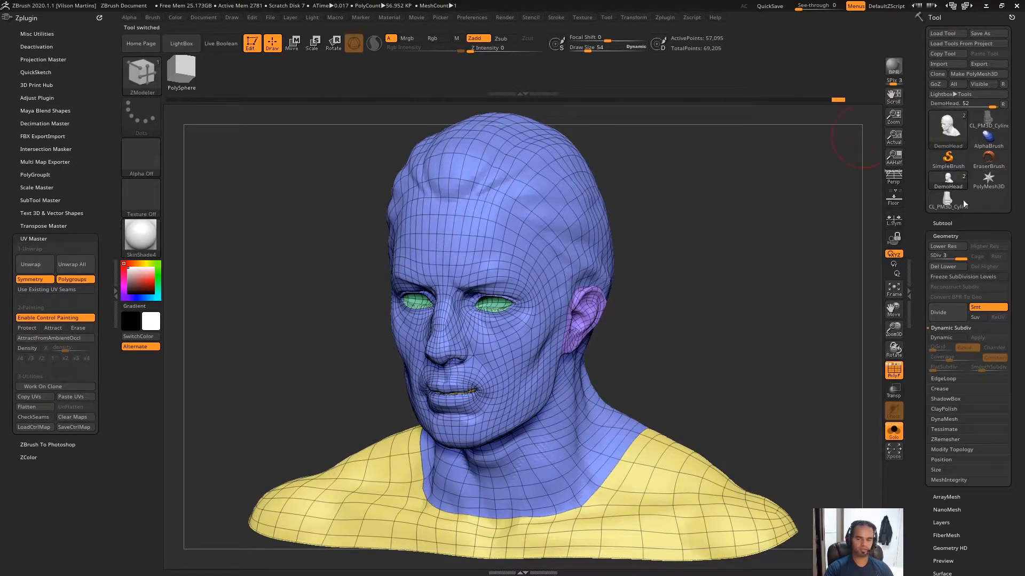
left_click(988, 121)
left_click_drag(790, 178, 661, 201)
left_click_drag(746, 202, 570, 220)
key("f")
key("f")
left_click_drag(571, 261, 572, 209)
key("shift+f")
left_click_drag(636, 222, 592, 272)
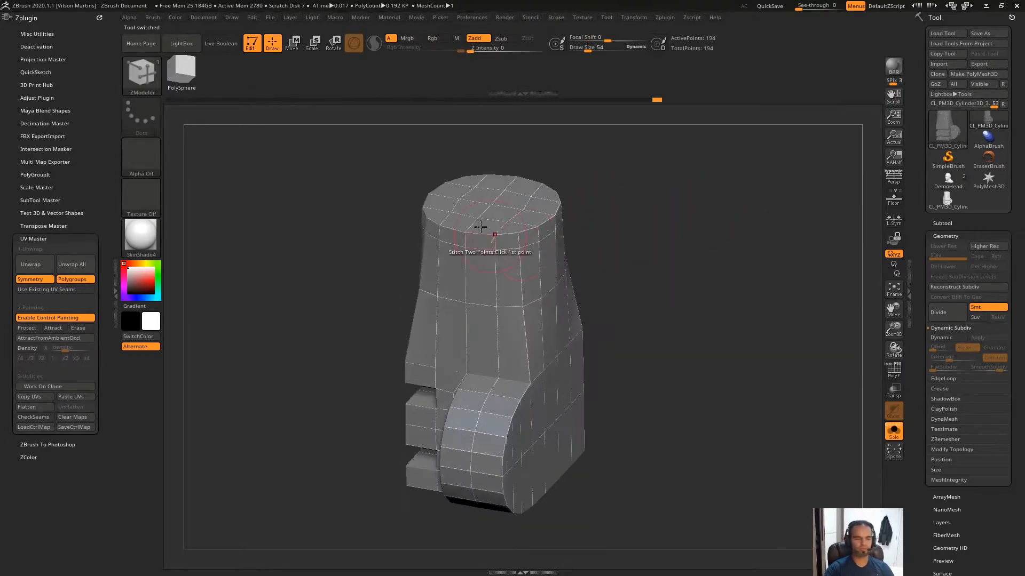
Display the clone's polygroups and open its Texture Map settings
mouse_move(698, 227)
left_mouse_down()
mouse_move(631, 233)
mouse_move(706, 227)
left_mouse_up()
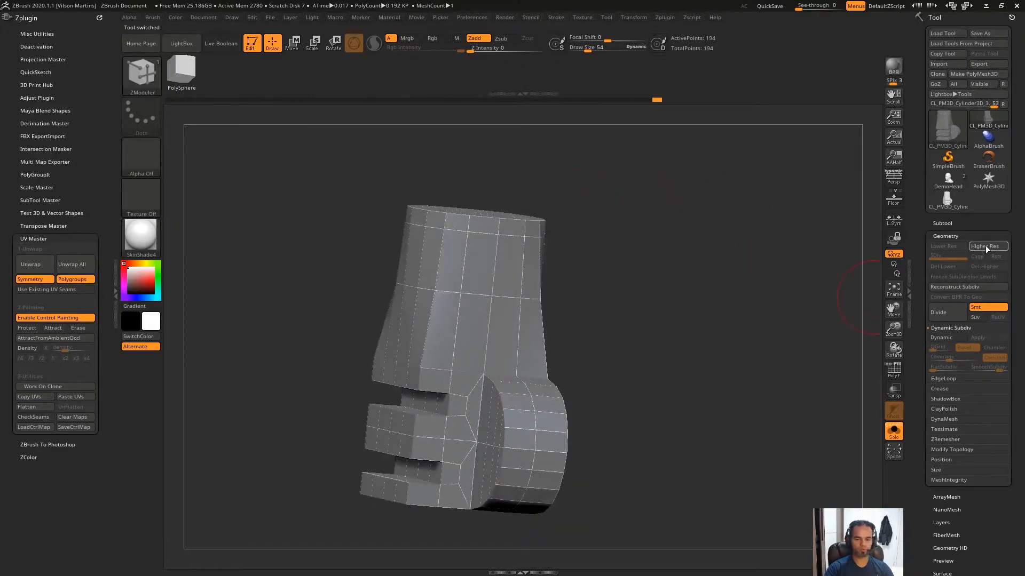
left_click(945, 236)
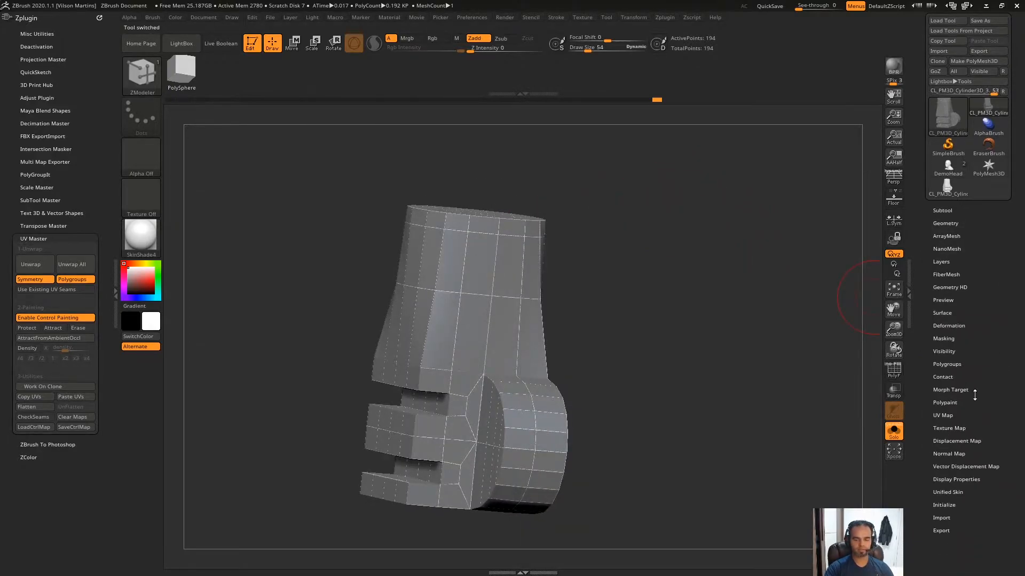
left_click(947, 364)
left_click(976, 364)
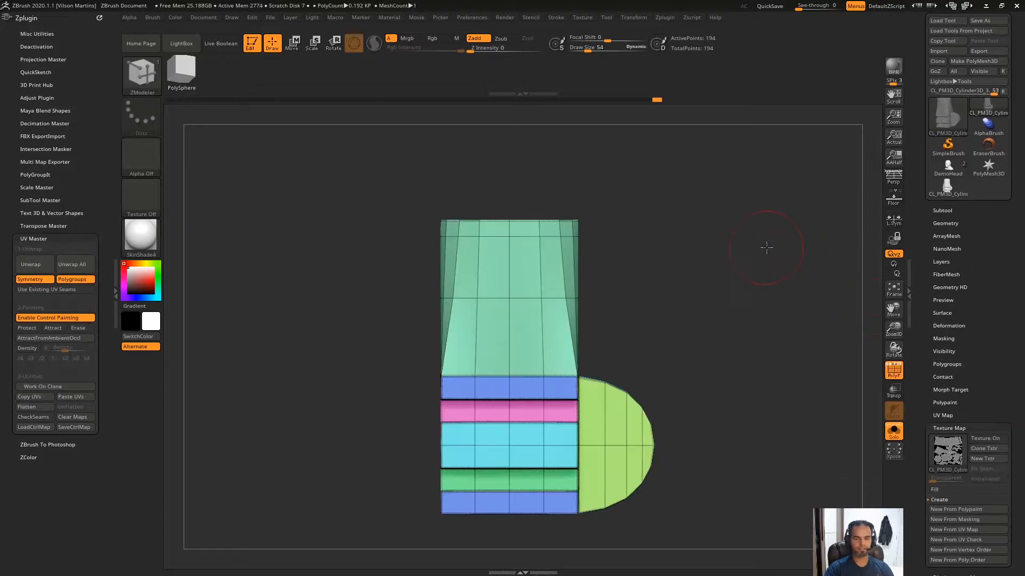
left_click_drag(768, 247, 737, 260)
Switch to the DemoHead model, frame it with its polygroups displayed, and turn off Enable Control Painting
left_click(949, 167)
key("f")
left_click_drag(724, 220, 739, 190)
key("shift+f")
key("shift+f")
left_click_drag(670, 143, 203, 241)
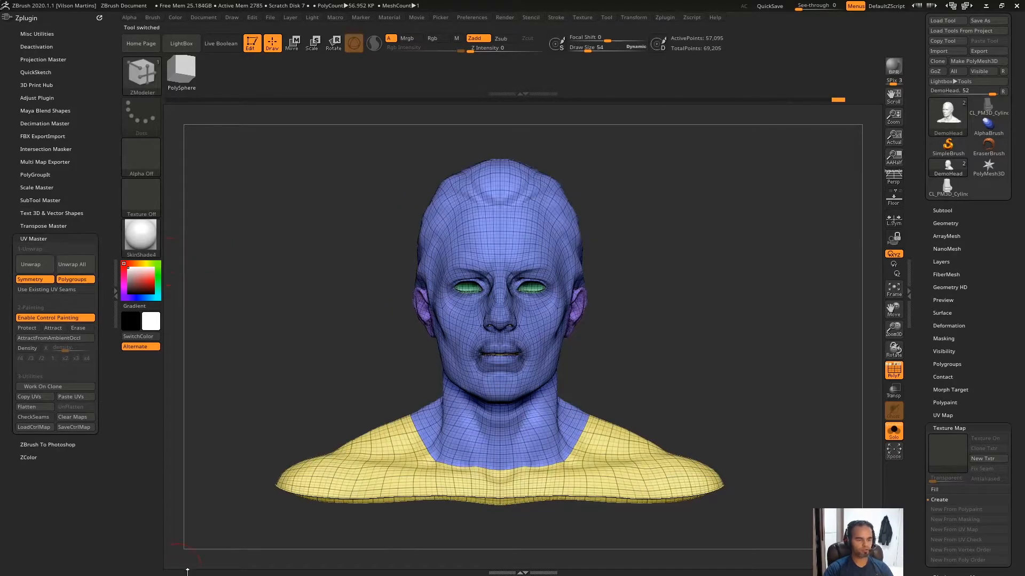
left_click(48, 318)
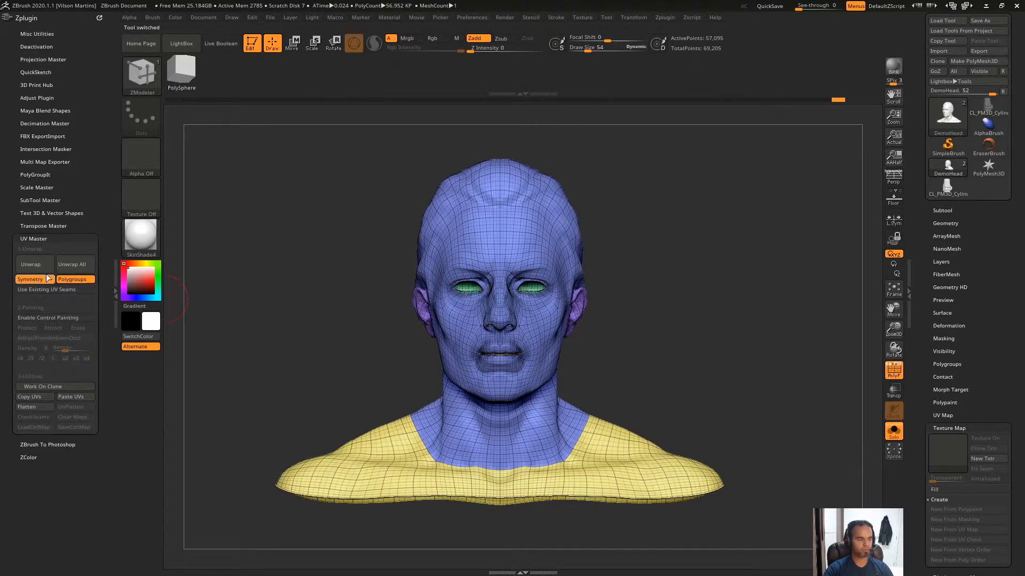
Lower the DemoHead to subdivision level 1 and unwrap it with Symmetry and Polygroups enabled
left_click_drag(700, 245, 868, 197)
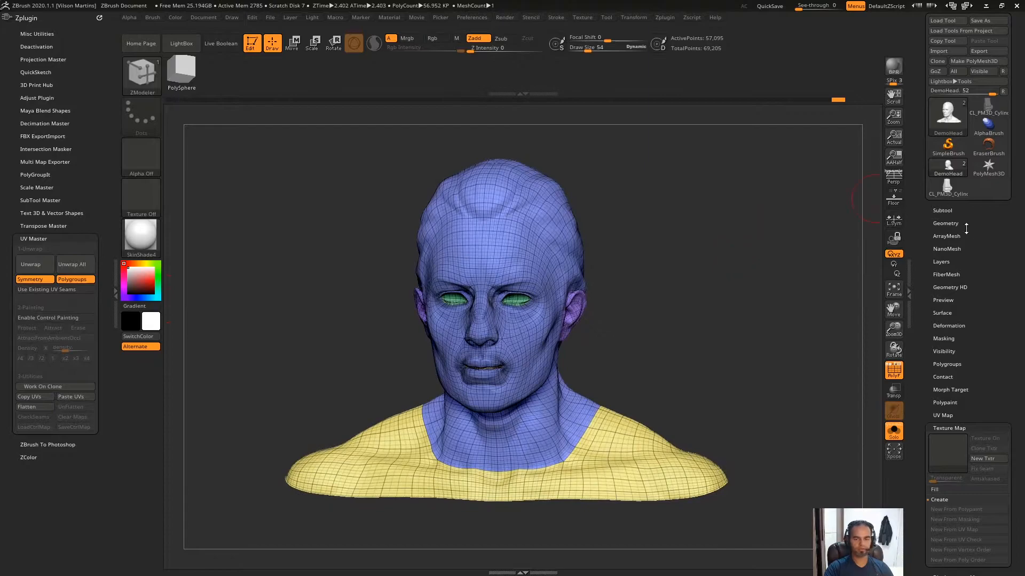
left_click(971, 225)
key("shift+d")
key("shift+d")
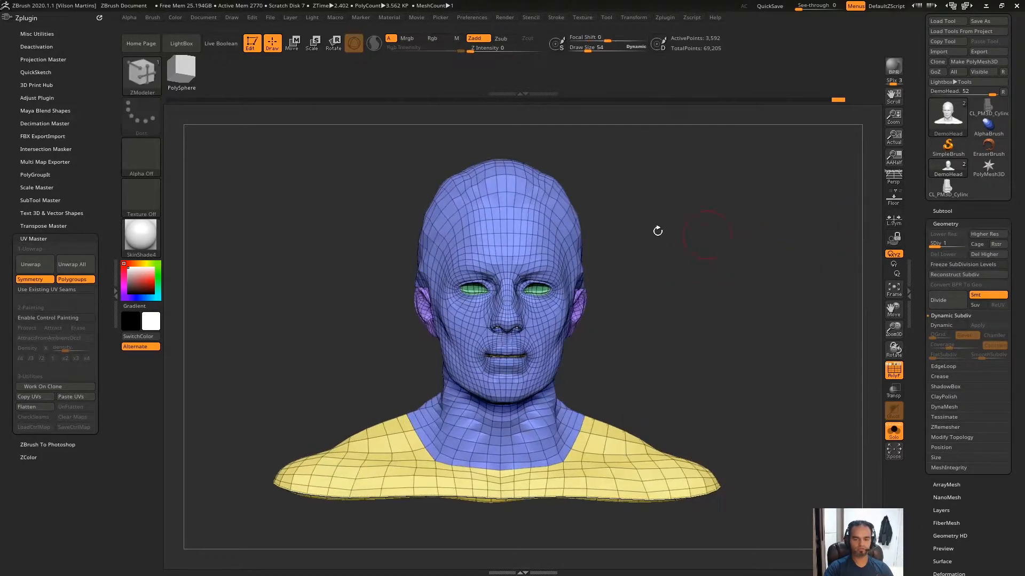
left_click(30, 264)
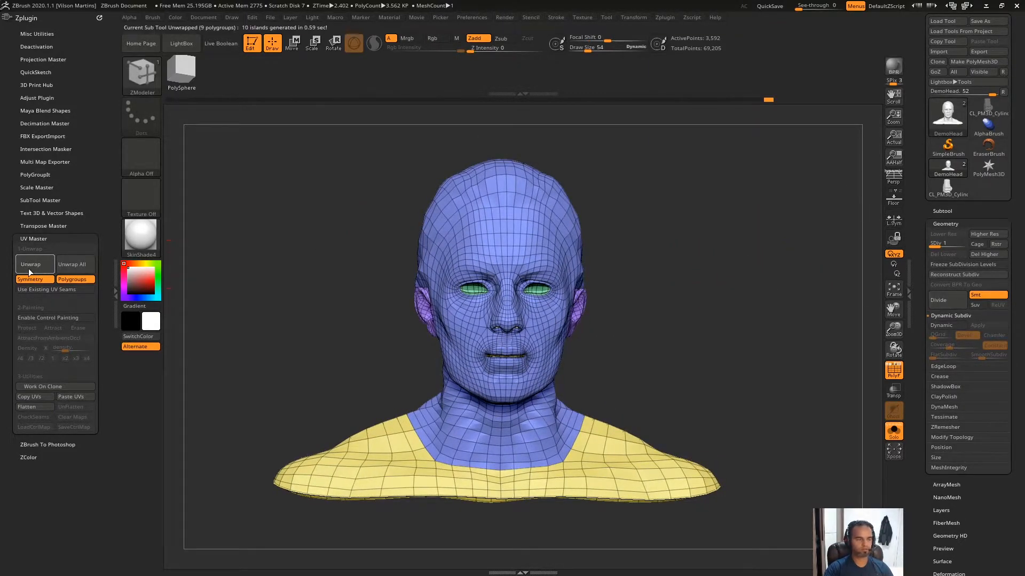
Create a UV Check texture for the DemoHead and preview its UV layout
left_click(970, 224)
left_click(929, 430)
left_click(970, 466)
mouse_move(949, 386)
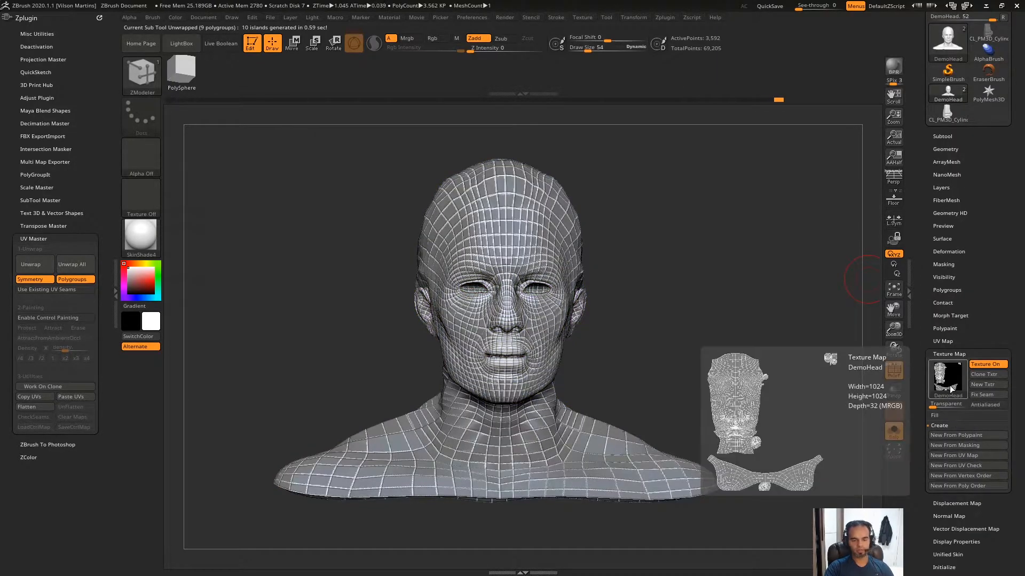
key("Print")
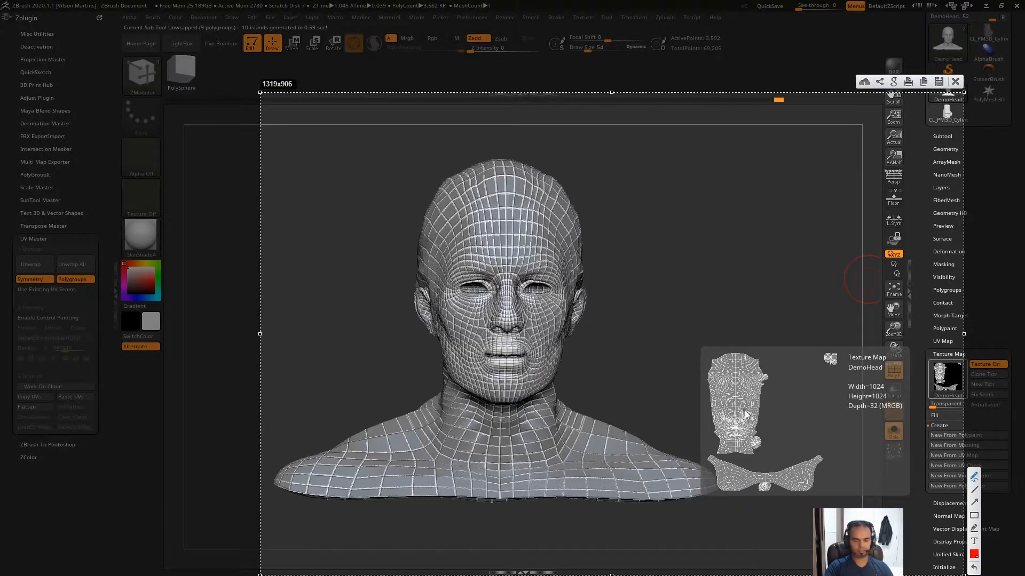
key("Escape")
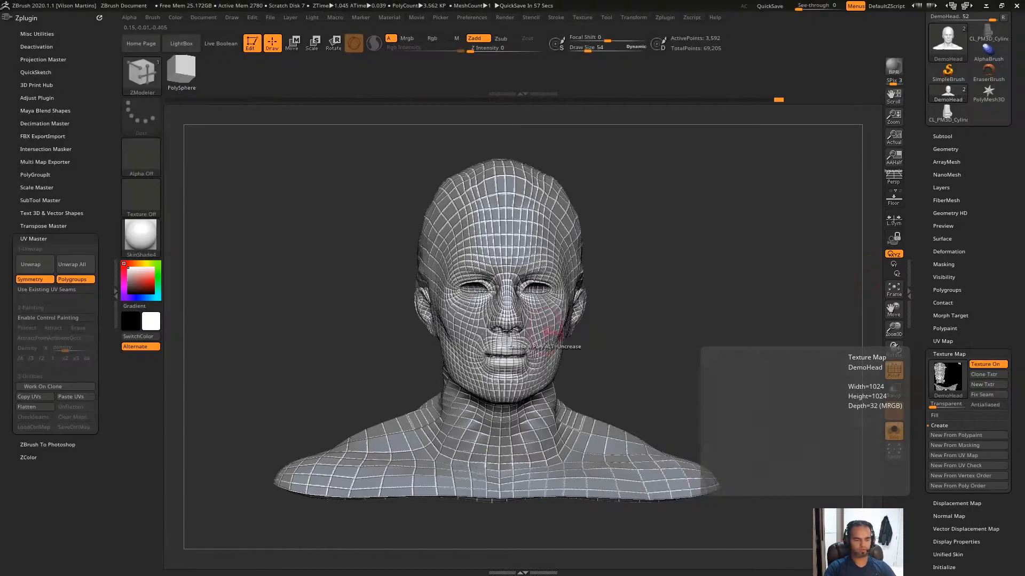
Flatten the DemoHead's UVs and circle the eyes and mouth on a screen capture
left_click(28, 408)
key("Print")
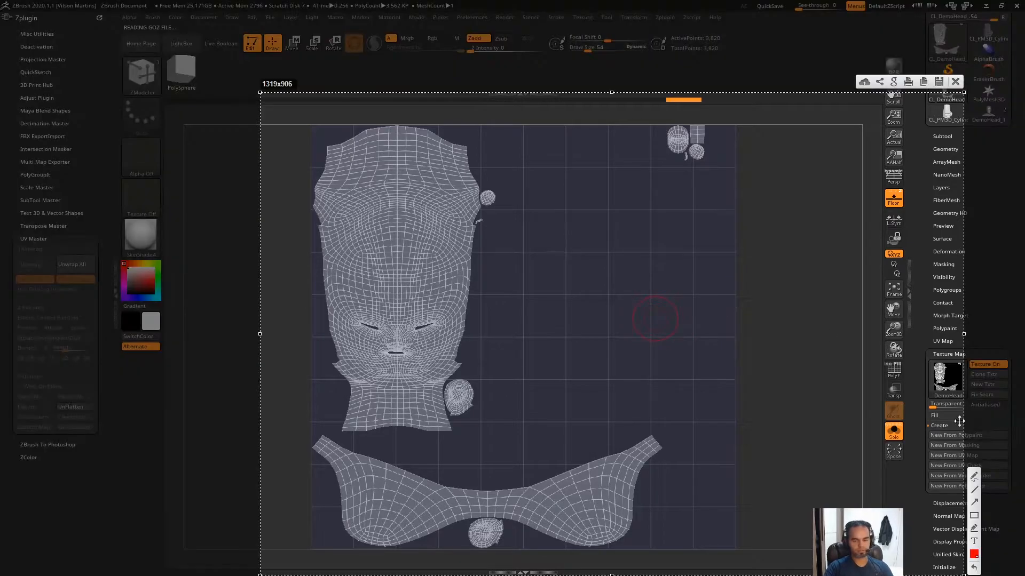
mouse_move(422, 323)
left_mouse_down()
mouse_move(438, 313)
mouse_move(366, 328)
mouse_move(379, 348)
left_mouse_up()
left_click_drag(458, 284, 432, 133)
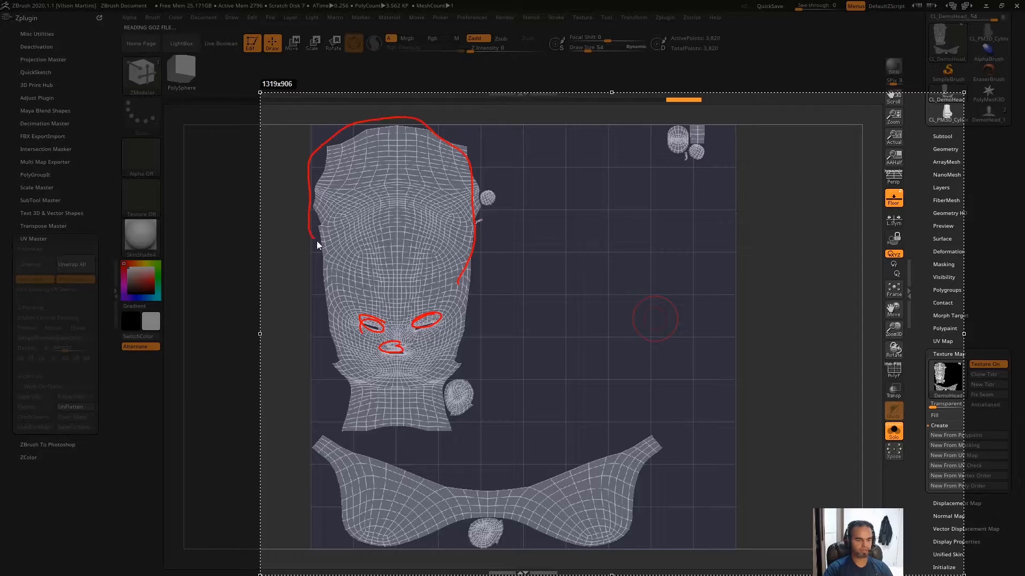
left_click_drag(312, 236, 372, 292)
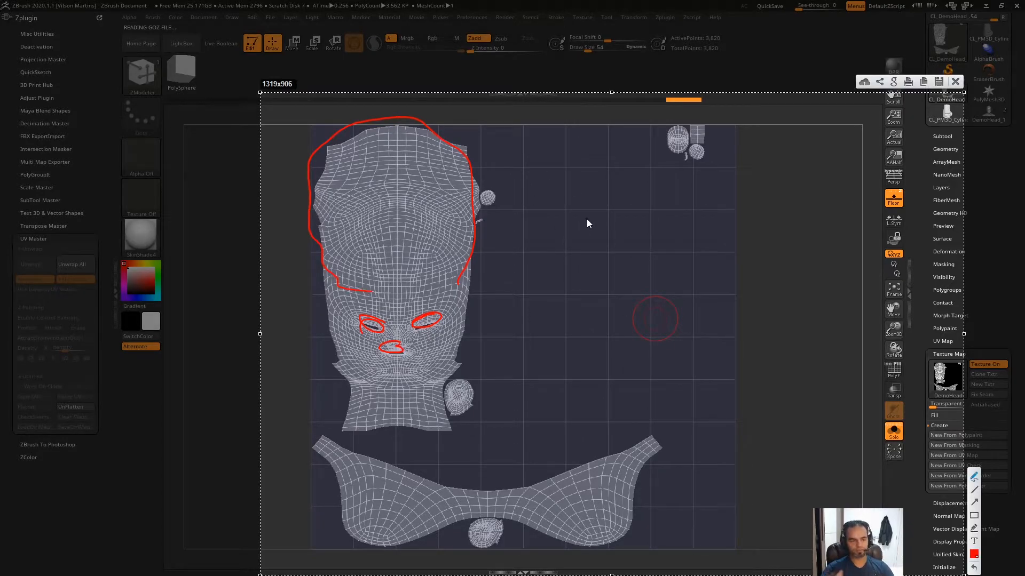
key("ctrl+z")
Annotate the forehead, upper head edges, neck edges and one side seam of the flattened face island in red
left_click_drag(480, 152, 486, 157)
left_click_drag(380, 197, 428, 198)
left_click_drag(485, 165, 466, 161)
mouse_move(350, 153)
left_mouse_down()
mouse_move(321, 153)
mouse_move(341, 152)
left_mouse_up()
left_click_drag(471, 393, 436, 408)
left_click_drag(355, 405, 367, 404)
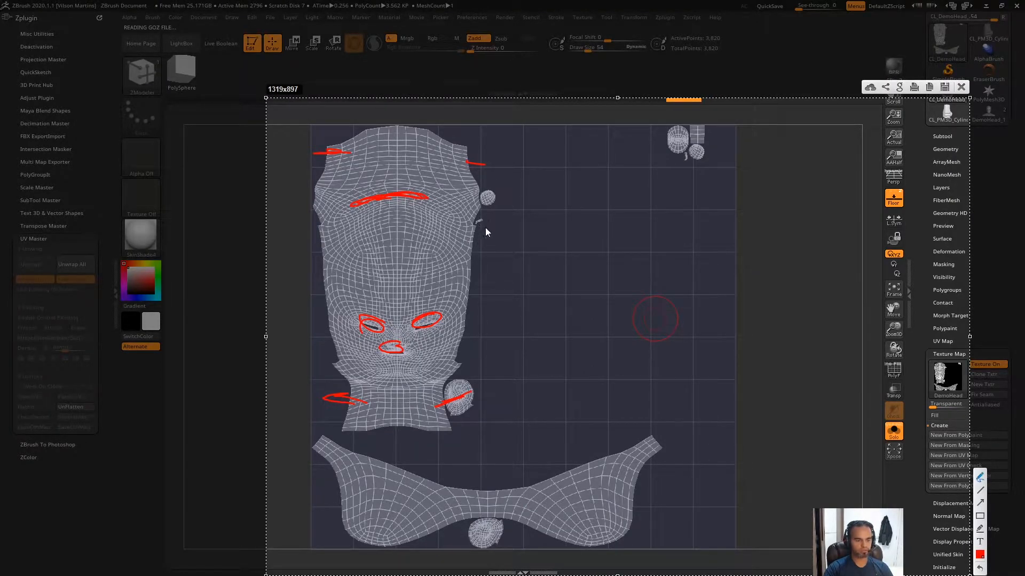
left_click_drag(487, 221, 457, 342)
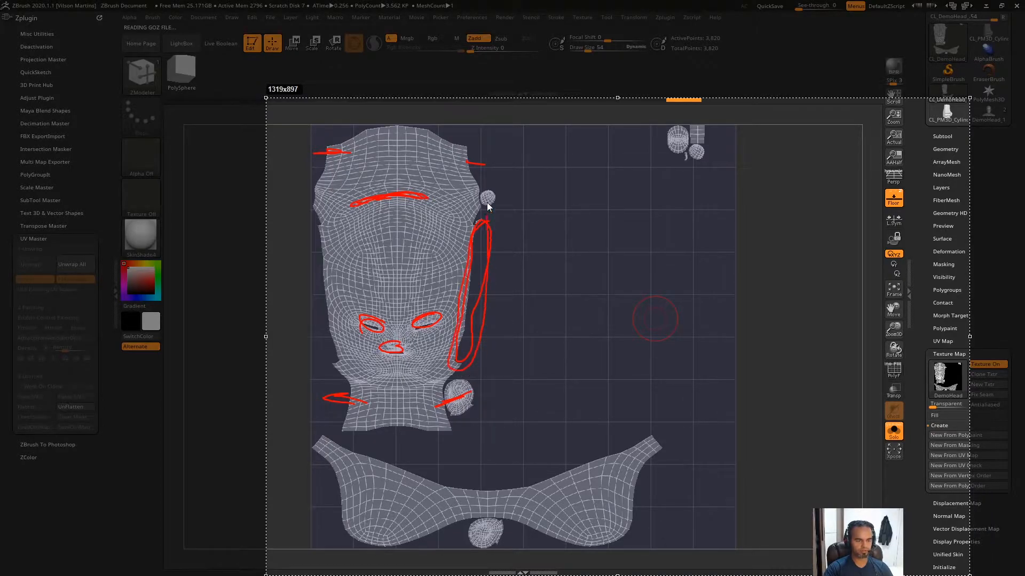
Discard the screen annotations, unflatten the head's UVs and turn off its texture
key("Escape")
left_click(80, 407)
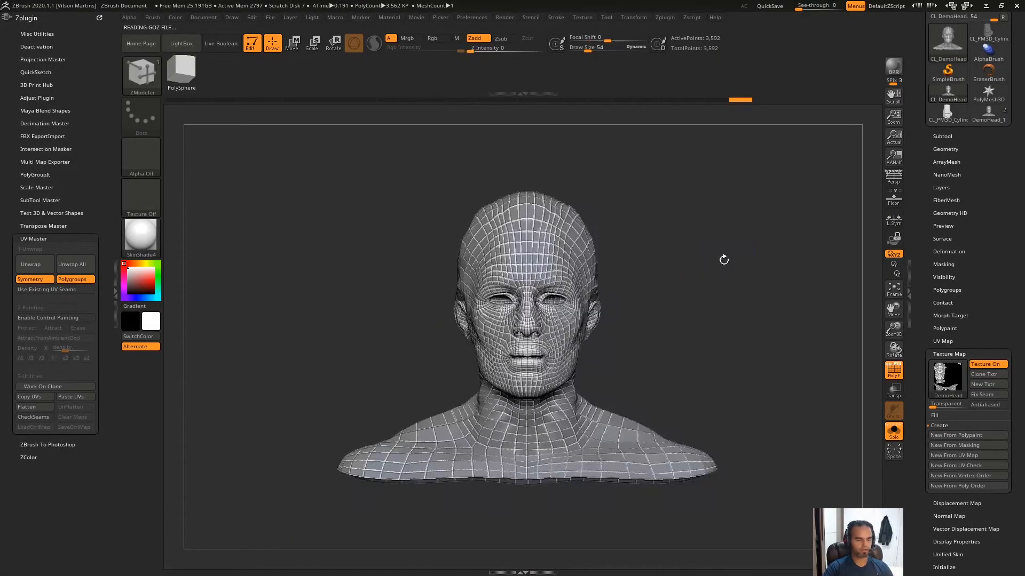
left_click(986, 364)
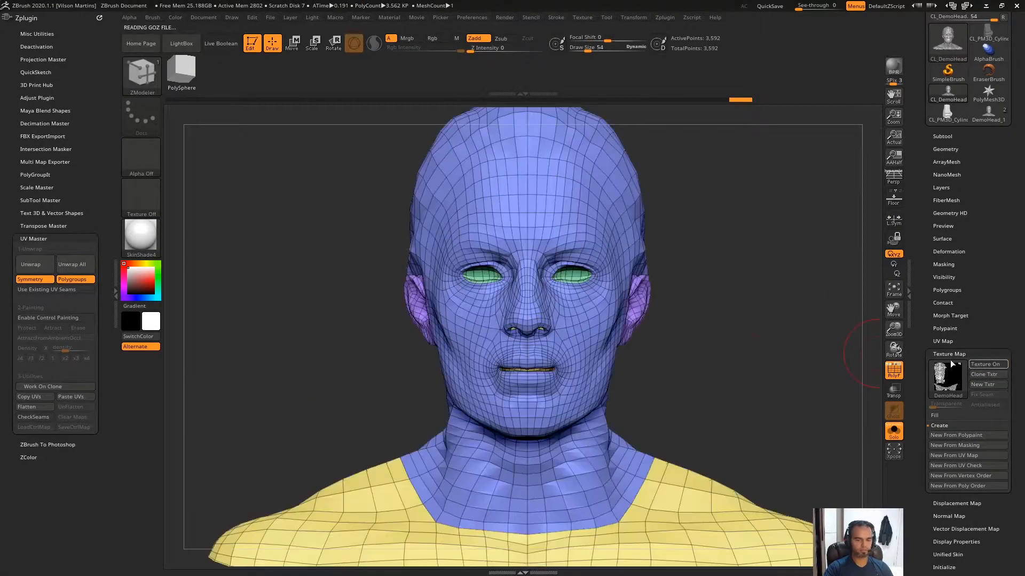
Turn on Enable Control Painting for the head clone and activate Protect painting
left_click(56, 321)
key("f")
left_click_drag(777, 222, 469, 204, "shift")
key("f")
key("s")
left_click_drag(750, 228, 748, 228)
key("f")
mouse_move(748, 229)
left_mouse_down()
mouse_move(769, 186)
mouse_move(620, 208)
mouse_move(596, 195)
mouse_move(685, 181)
left_mouse_up()
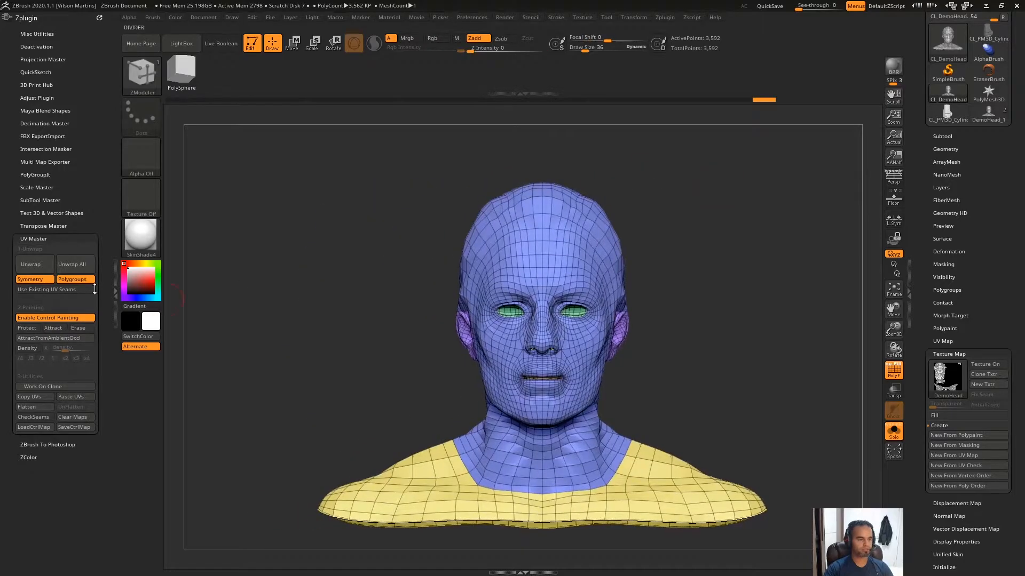
left_click(27, 327)
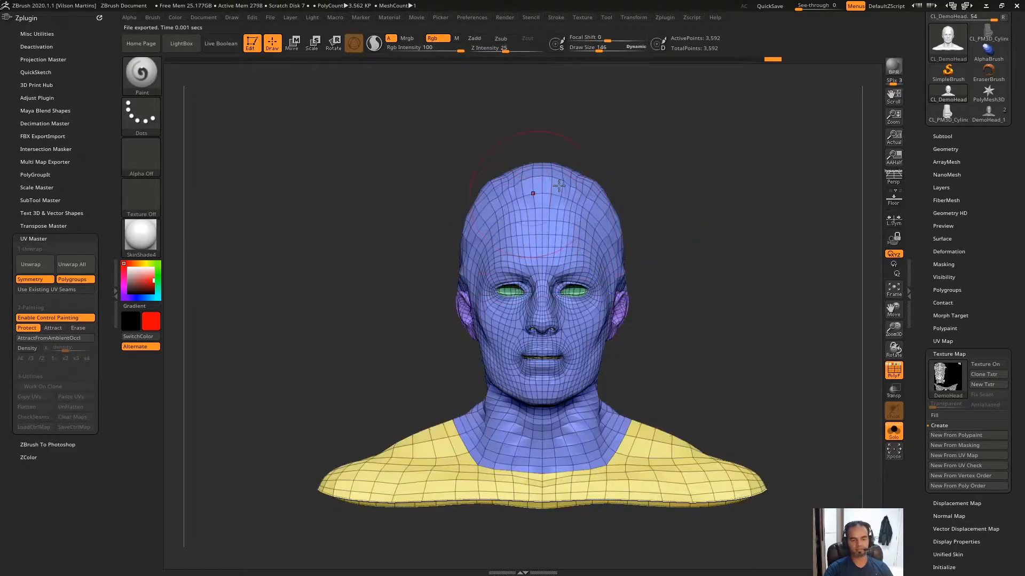
left_click_drag(715, 224, 740, 191)
mouse_move(529, 220)
left_mouse_down()
mouse_move(520, 193)
mouse_move(515, 205)
left_mouse_up()
key("ctrl+z")
Hide the head's polyframe and, with Protect active, paint the face and ear area red
key("shift+f")
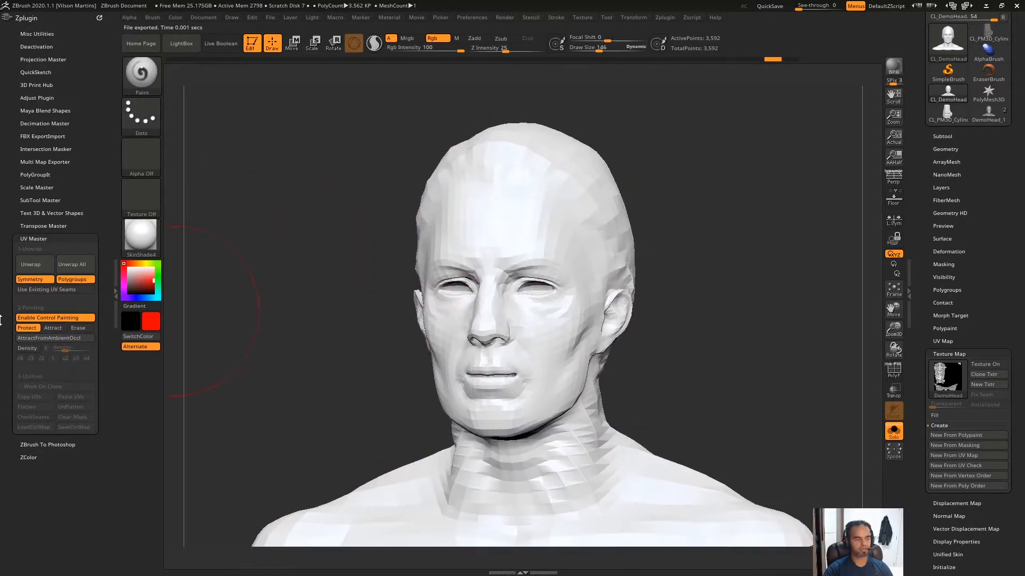
left_click(29, 328)
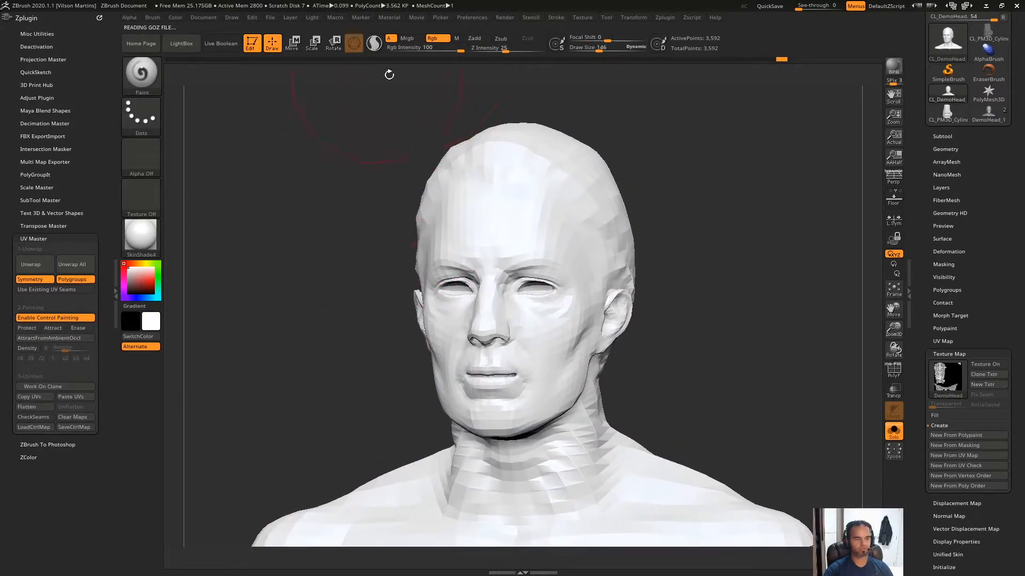
left_click(29, 328)
mouse_move(534, 192)
left_mouse_down()
mouse_move(512, 208)
mouse_move(502, 315)
mouse_move(525, 350)
left_mouse_up()
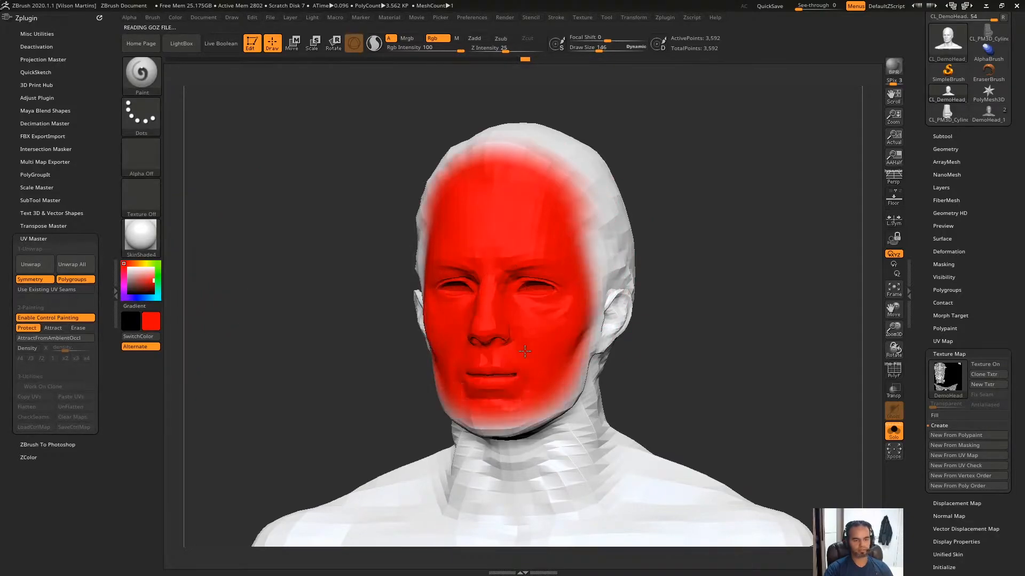
right_click_drag(525, 350, 475, 320)
mouse_move(573, 208)
left_mouse_down()
mouse_move(549, 268)
mouse_move(565, 283)
mouse_move(598, 269)
left_mouse_up()
right_click_drag(635, 265, 592, 262)
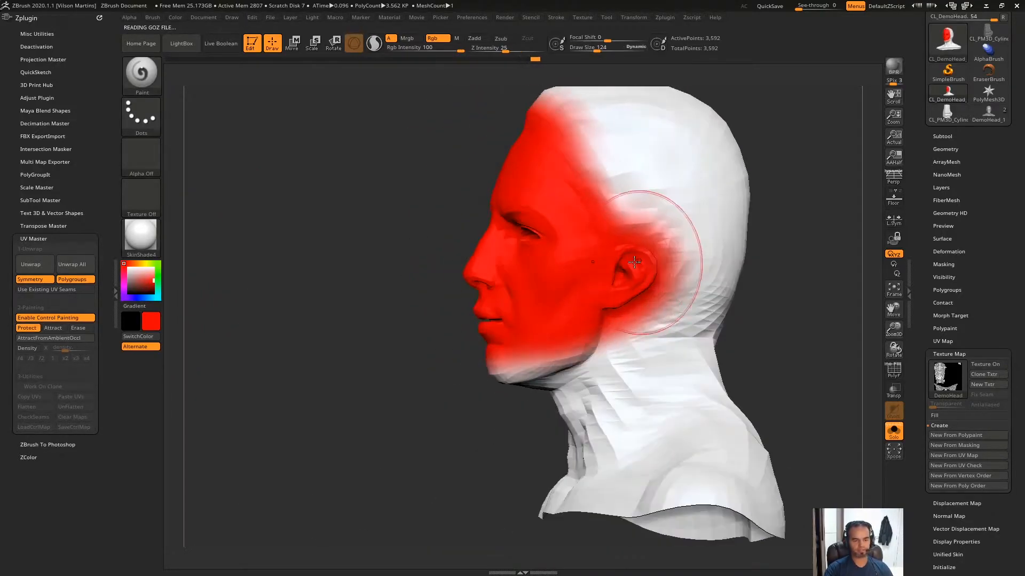
Extend the red Protect painting over the sides of the head, the neck, chest and shoulders
key("s")
left_click_drag(634, 262, 639, 261)
mouse_move(585, 206)
left_mouse_down()
mouse_move(631, 327)
mouse_move(619, 357)
left_mouse_up()
right_click_drag(598, 352, 640, 342)
mouse_move(587, 327)
left_mouse_down()
mouse_move(537, 362)
mouse_move(579, 435)
mouse_move(529, 470)
left_mouse_up()
right_click_drag(528, 470, 566, 486)
mouse_move(560, 342)
left_mouse_down()
mouse_move(614, 369)
mouse_move(661, 424)
left_mouse_up()
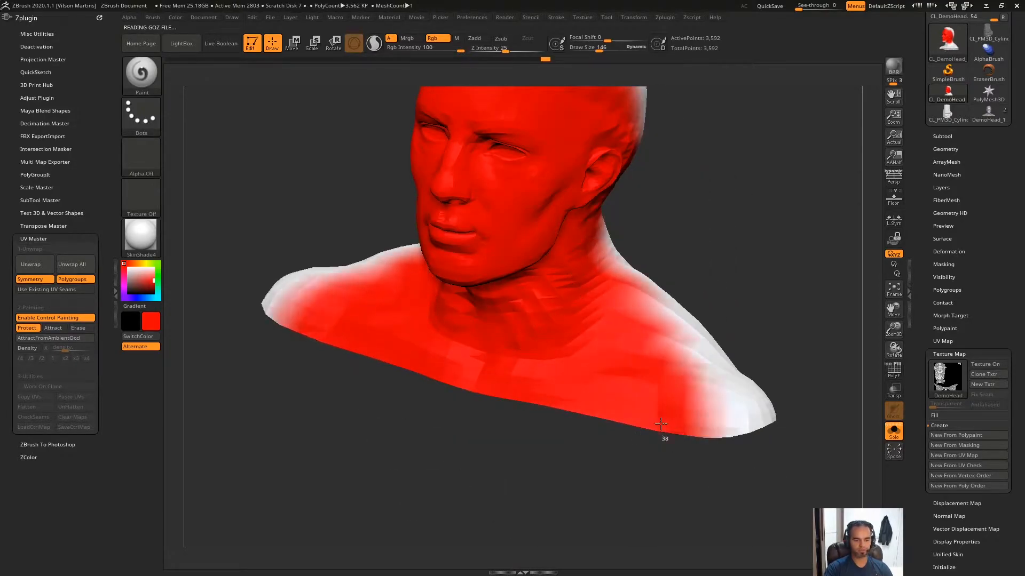
right_click_drag(660, 424, 624, 267)
right_click_drag(248, 286, 346, 310)
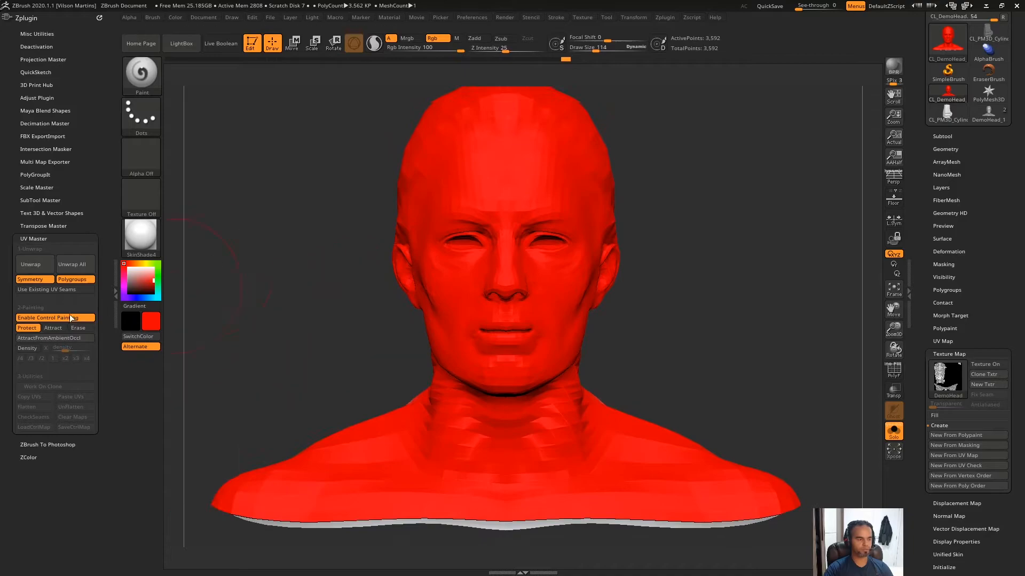
Switch control painting to Attract, view the back of the head and reduce the draw size to 26
left_click(53, 328)
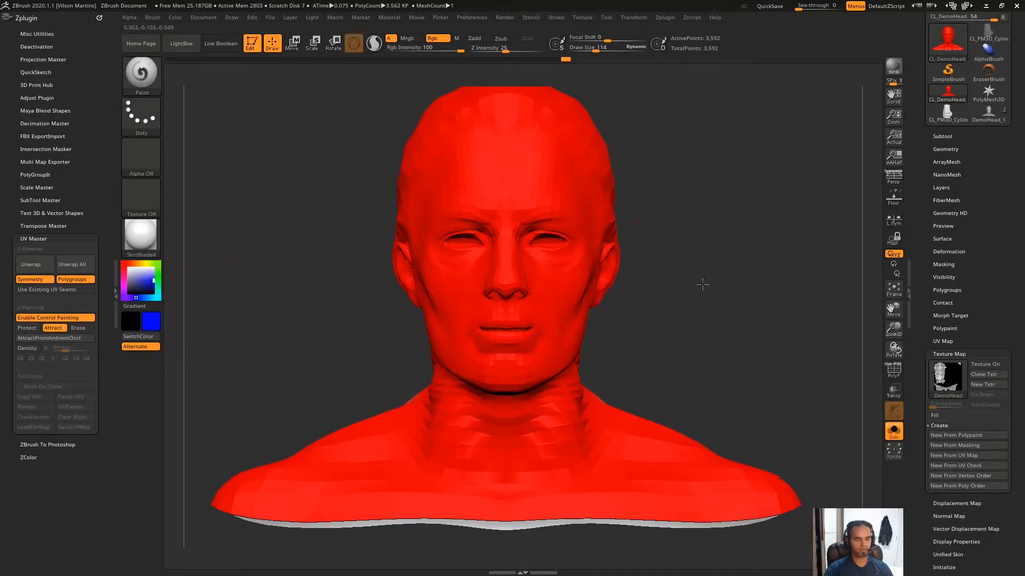
left_click_drag(702, 296, 682, 219, "shift")
key("f")
key("bracketleft")
key("bracketleft")
key("bracketleft")
key("bracketleft")
key("bracketleft")
left_click_drag(507, 153, 514, 262)
key("ctrl+z")
key("bracketleft")
Paint a blue Attract line from the crown down the centre of the back of the head
mouse_move(511, 163)
left_mouse_down()
mouse_move(512, 149)
mouse_move(512, 394)
left_mouse_up()
right_click_drag(511, 400, 507, 498)
left_click_drag(490, 340, 495, 249)
right_click_drag(495, 249, 716, 158)
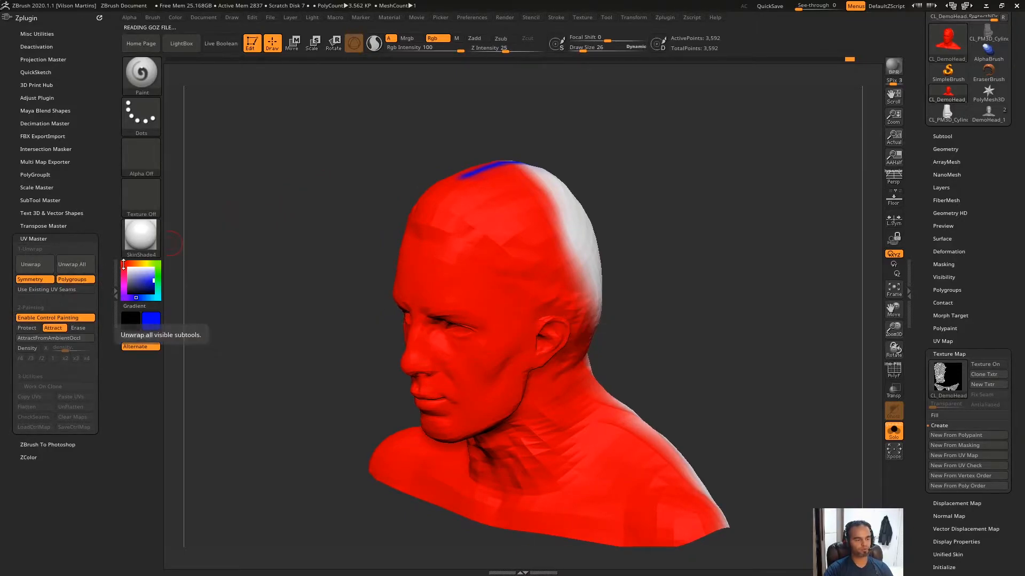
Unwrap the control-painted head and create a UV Check texture to inspect the new layout
left_click(32, 264)
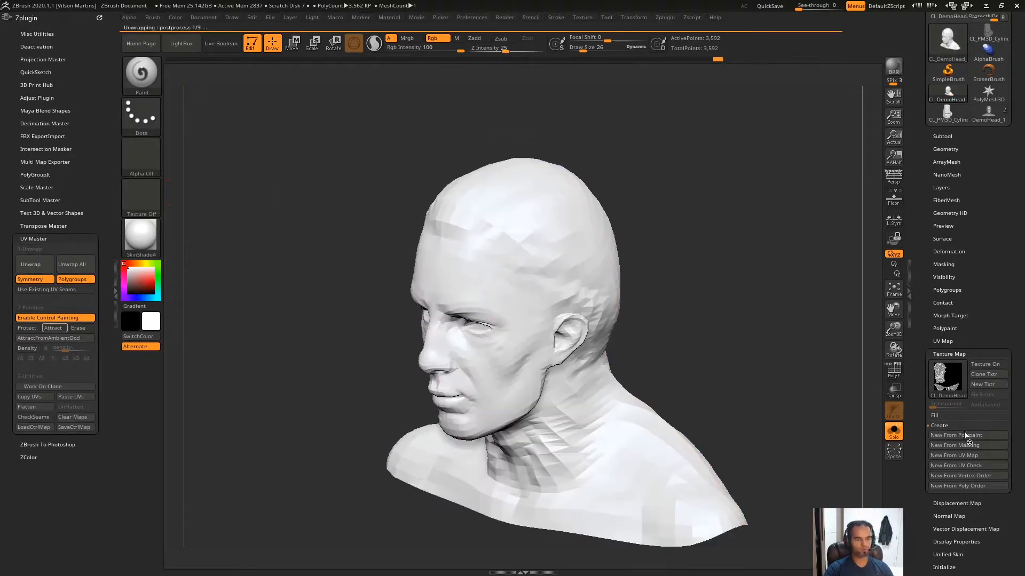
left_click(973, 456)
key("shift+f")
left_click(975, 466)
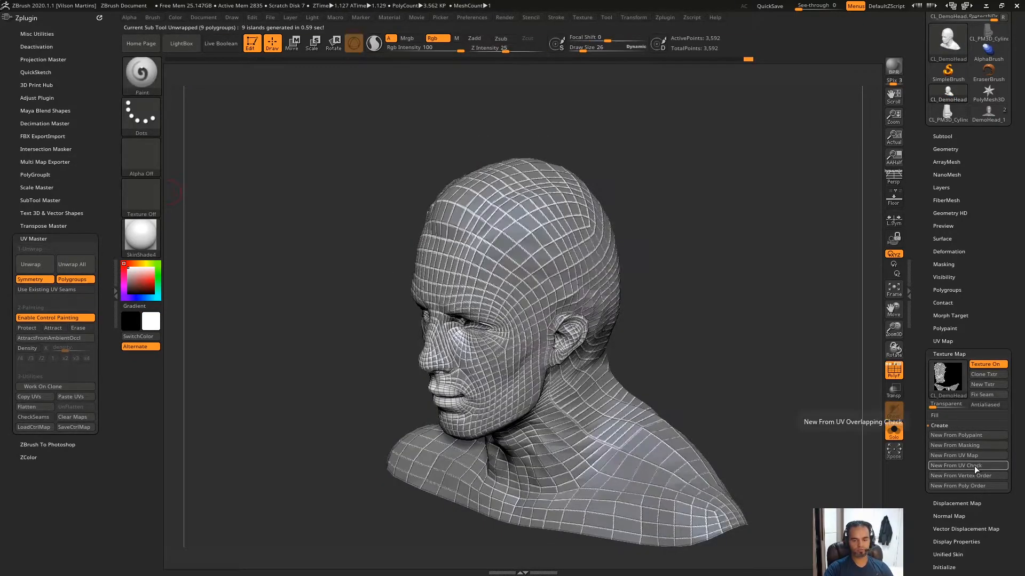
mouse_move(952, 379)
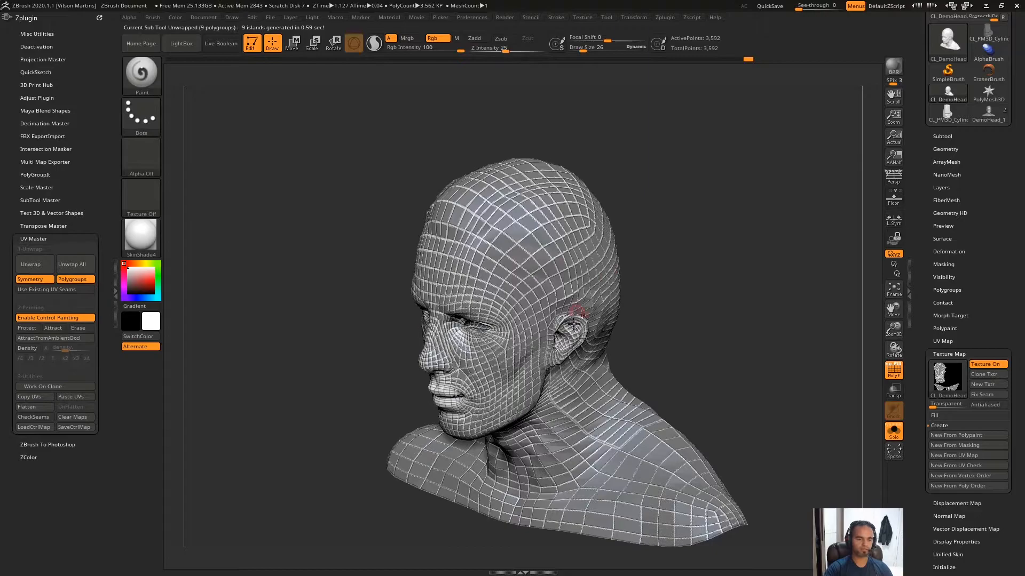
Turn off the head's texture and the Polygroups option, and unwrap the head again with Symmetry only
left_click(978, 363)
left_click(75, 279)
left_click(38, 270)
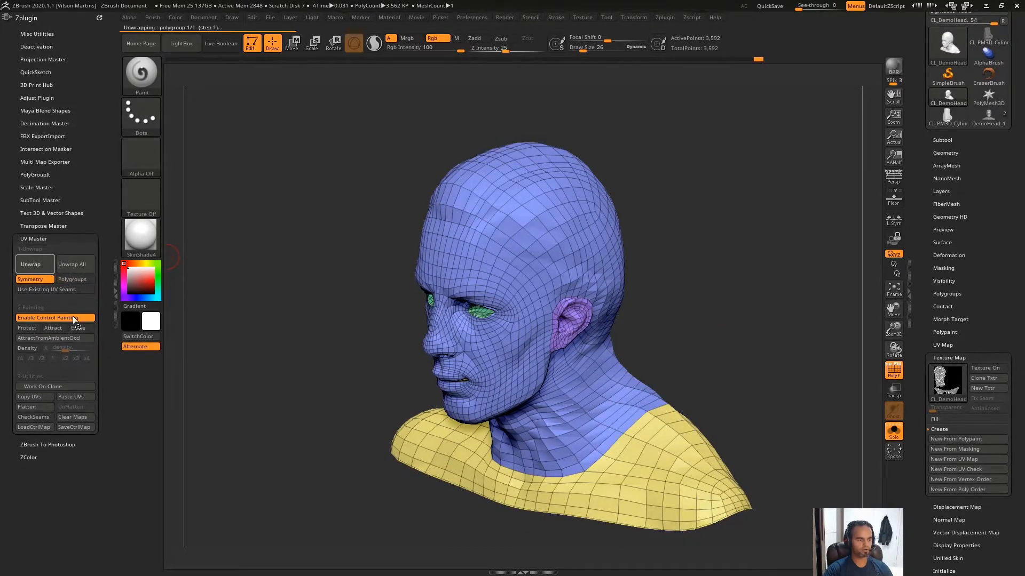
Generate another UV Check texture from the unwrap made without polygroups and preview it
left_click(957, 469)
key("shift")
mouse_move(958, 390)
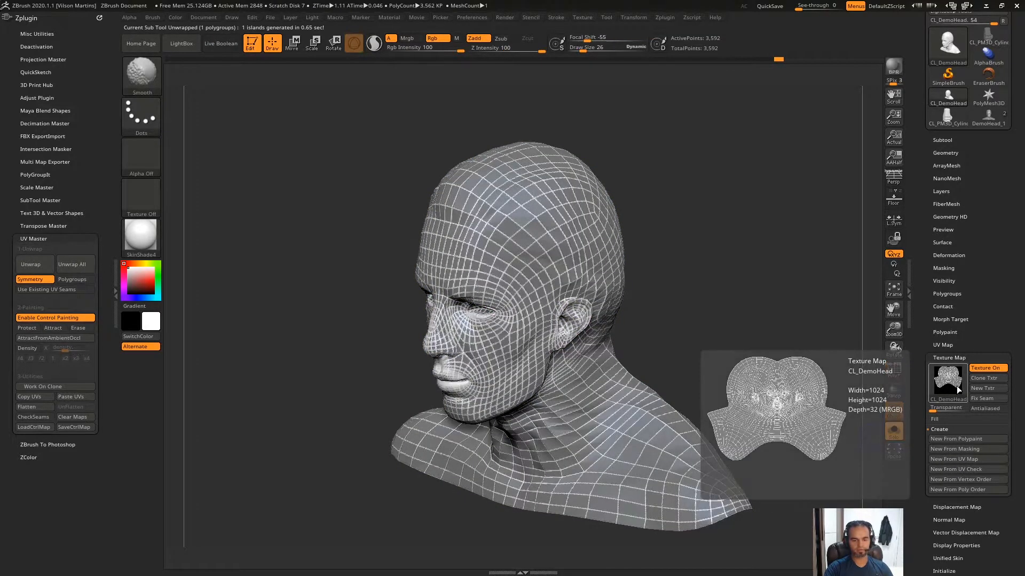
Flatten the head's UVs and outline the face area on a screen capture to examine the single-island layout
left_click_drag(815, 322, 685, 233)
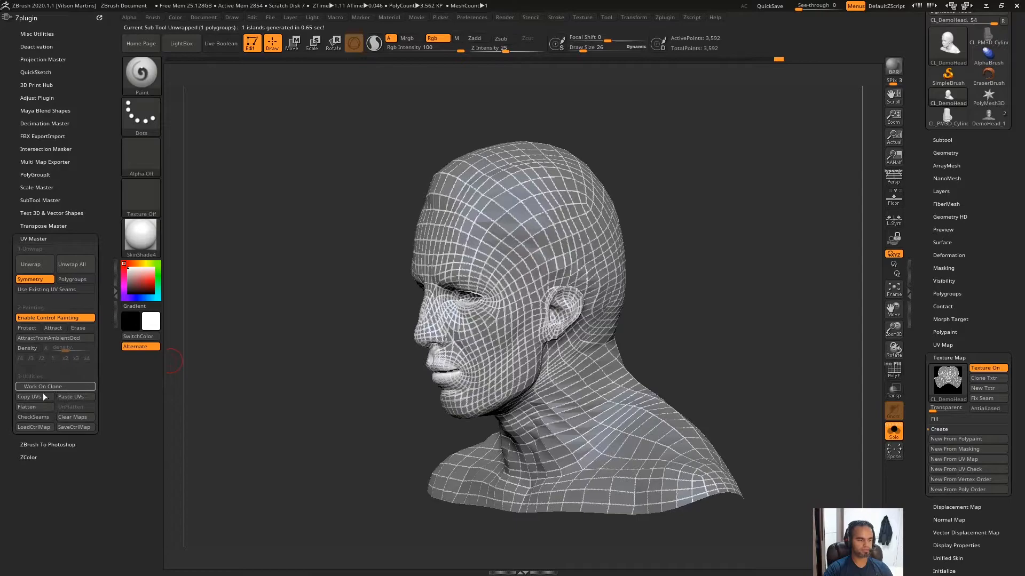
left_click(40, 407)
key("Print")
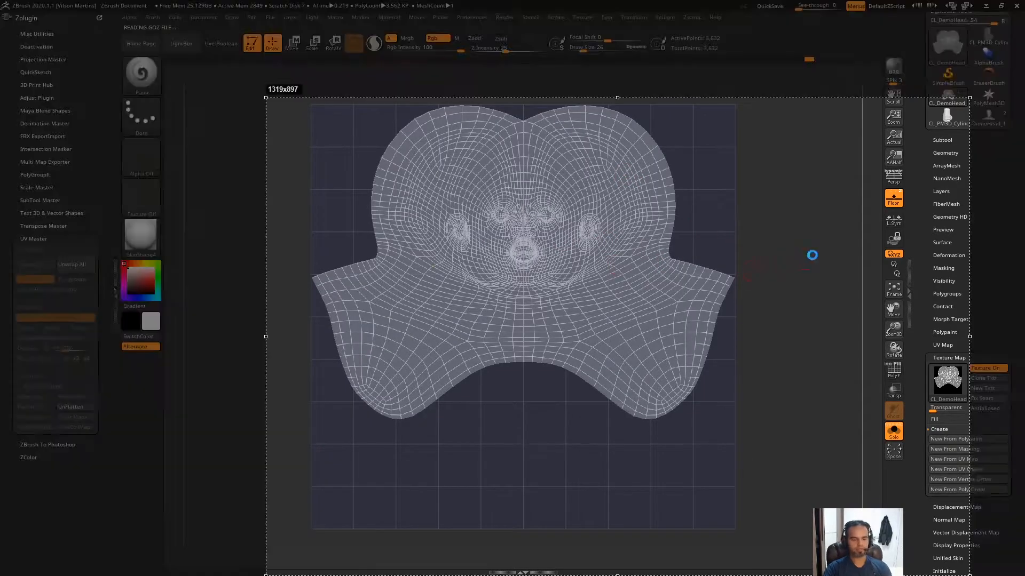
mouse_move(550, 134)
left_mouse_down()
mouse_move(425, 217)
mouse_move(615, 231)
left_mouse_up()
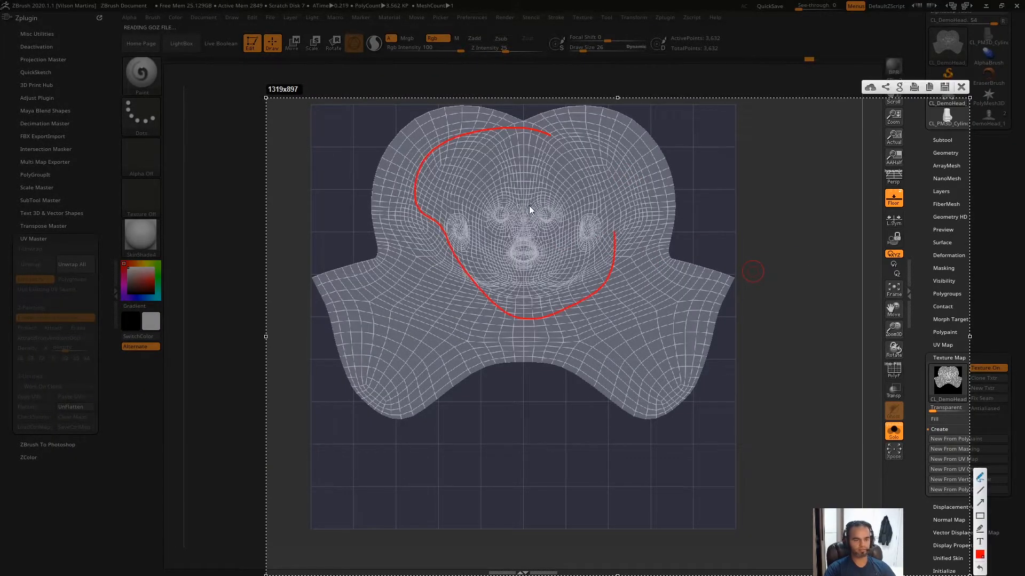
key("ctrl+z")
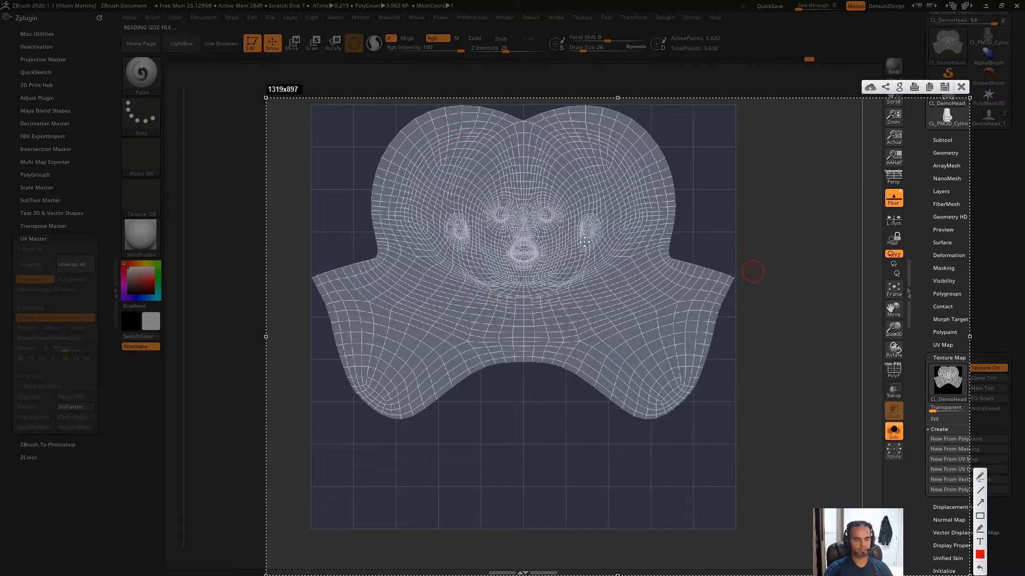
key("Escape")
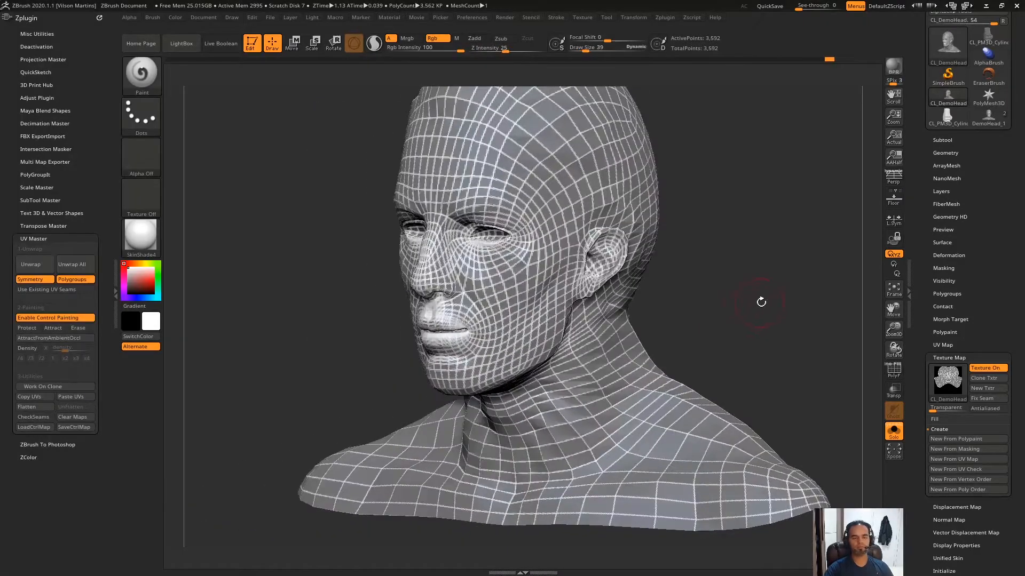
Inspect the UV Check texture, switch it off on the head and display the polygroup wireframe
left_click_drag(760, 298, 937, 383)
mouse_move(943, 385)
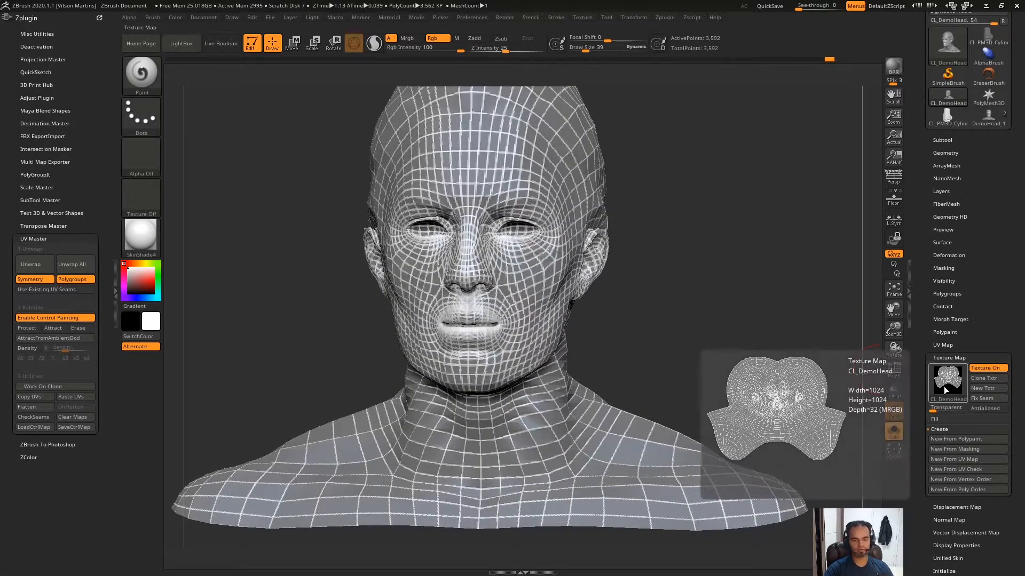
left_click_drag(801, 331, 660, 296)
left_click(986, 368)
key("shift+f")
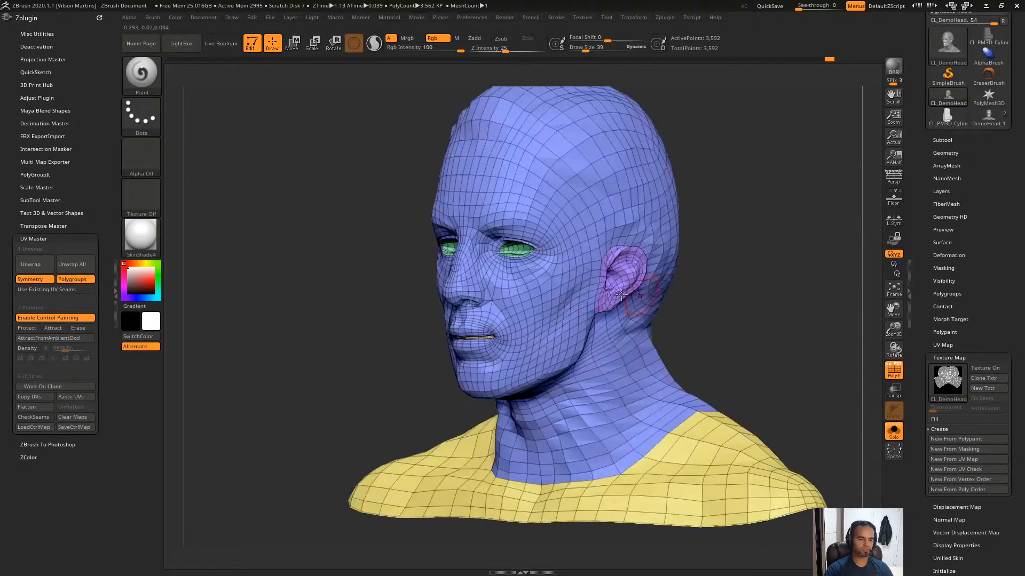
Unwrap the head with Symmetry and Polygroups enabled and create a UV Check texture from the result
left_click_drag(801, 261, 743, 272)
right_click_drag(743, 272, 773, 304, "ctrl")
right_click_drag(515, 251, 520, 294, "ctrl")
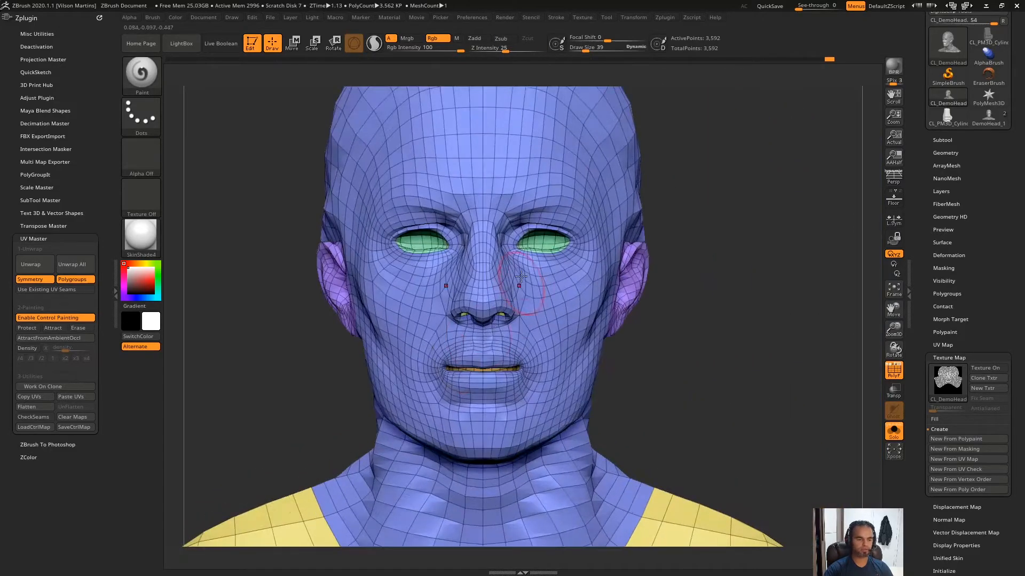
right_click_drag(562, 257, 522, 293, "ctrl")
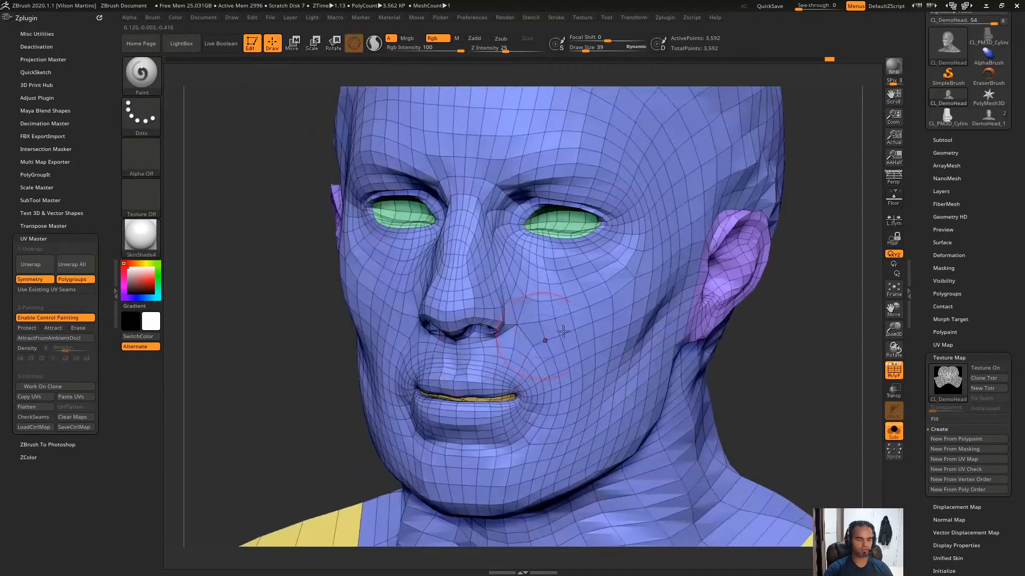
right_click_drag(635, 290, 498, 331, "alt")
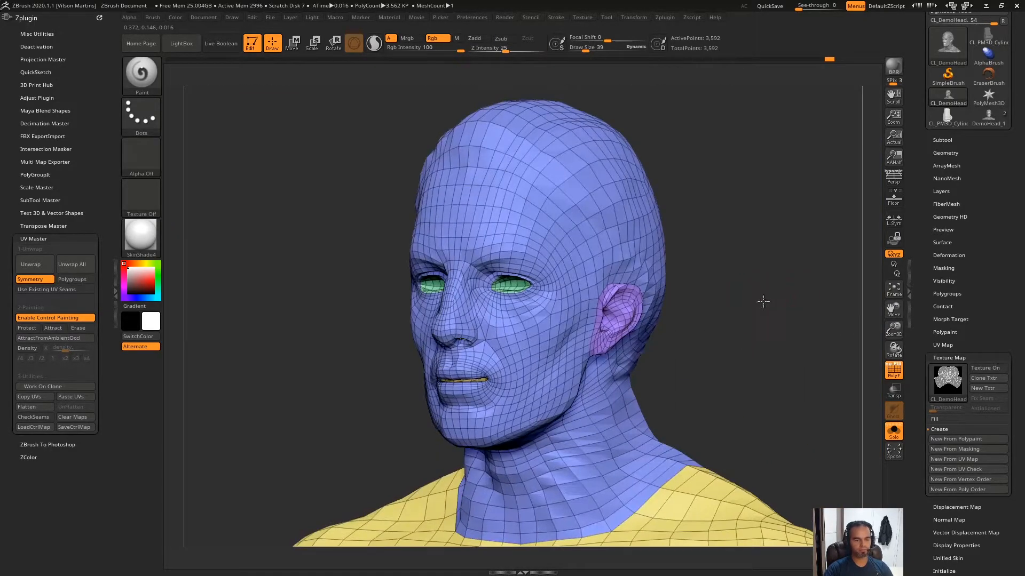
right_click_drag(761, 300, 733, 280, "shift")
left_click(78, 280)
left_click(35, 265)
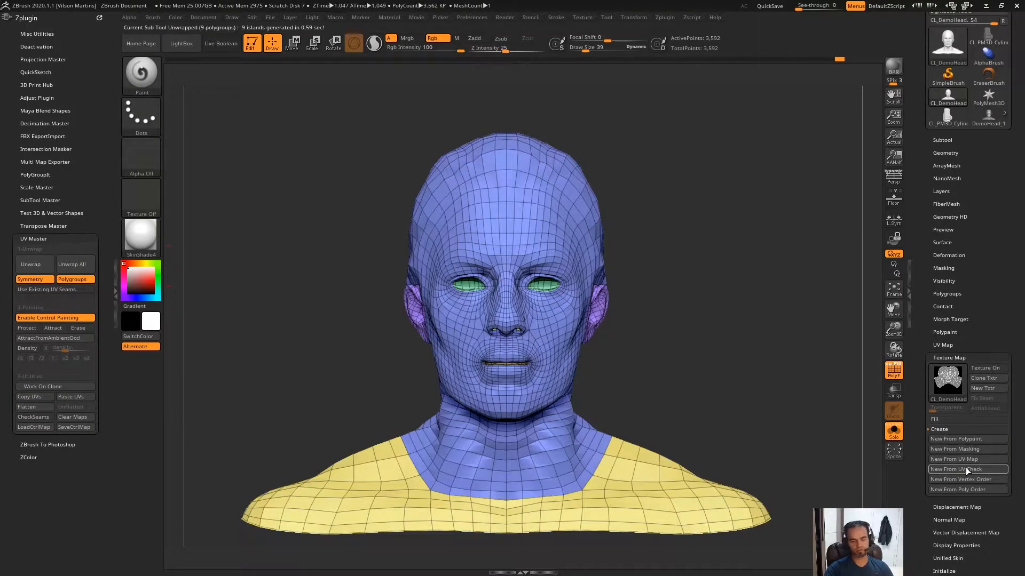
left_click(966, 469)
right_click_drag(747, 304, 738, 295)
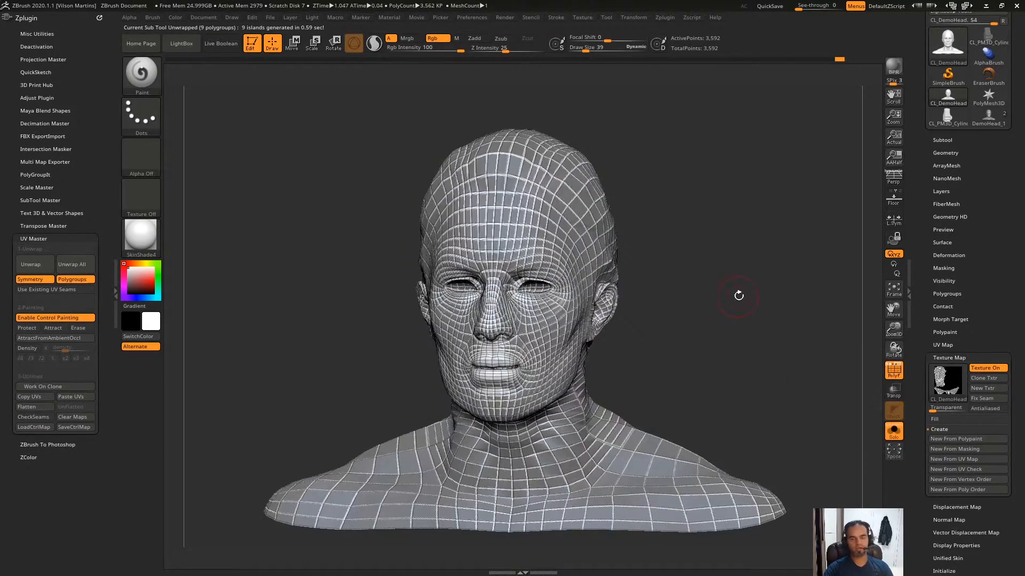
right_click_drag(555, 131, 617, 154, "shift")
mouse_move(714, 438)
right_mouse_down("shift")
mouse_move(731, 391)
mouse_move(661, 355)
mouse_move(738, 354)
mouse_move(642, 366)
right_mouse_up("shift")
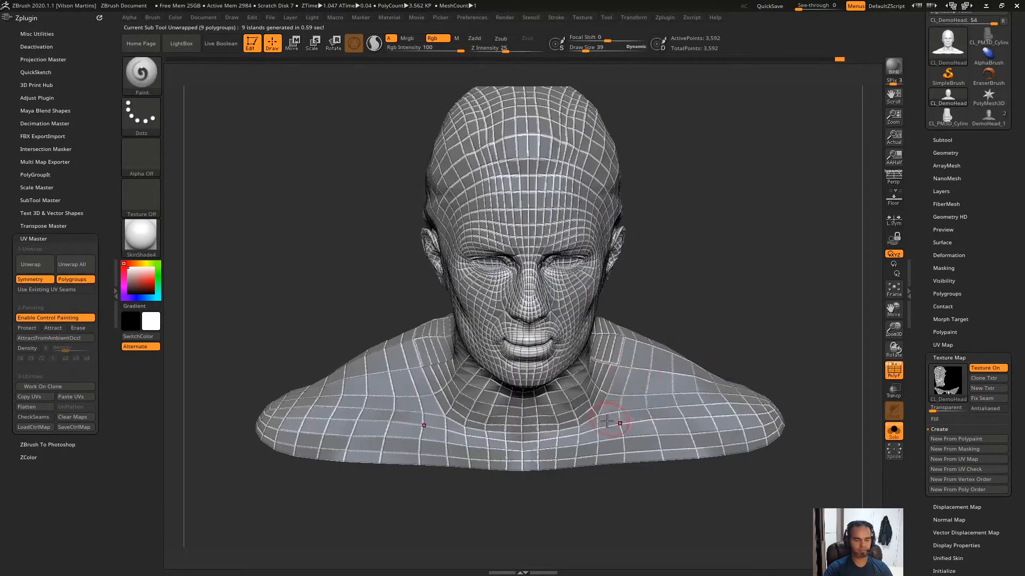
Turn off the UV Check texture on the head to show its coloured polygroups again
left_click_drag(705, 336, 791, 201)
key("shift+f")
left_click(987, 368)
left_click_drag(820, 330, 757, 320, "shift")
key("shift+f")
mouse_move(837, 275)
left_mouse_down()
mouse_move(776, 261)
mouse_move(717, 189)
left_mouse_up()
left_click_drag(511, 212, 395, 182, "alt")
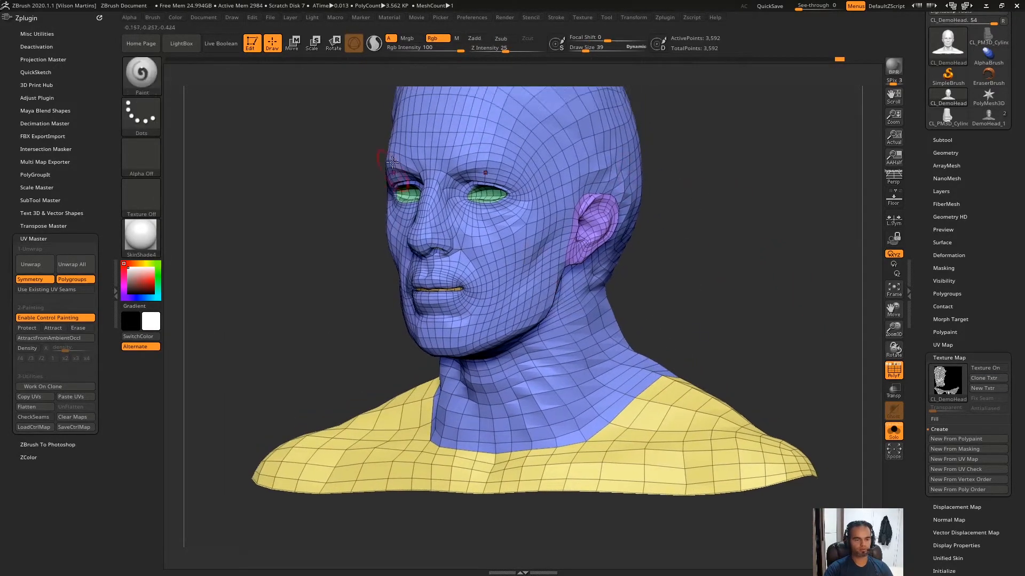
Regroup the mesh into two polygroups, one for the head and neck and one for the shoulders, with everything visible
left_click(656, 403, "ctrl+shift")
left_click(684, 385, "ctrl+shift")
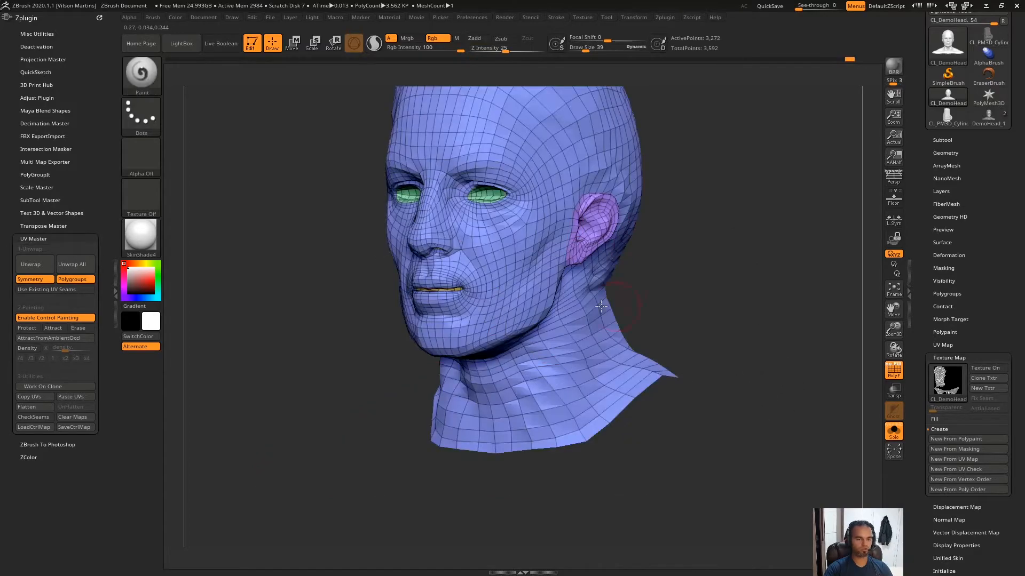
key("ctrl+w")
left_click_drag(713, 266, 753, 407, "ctrl+shift")
key("ctrl+w")
key("ctrl+w")
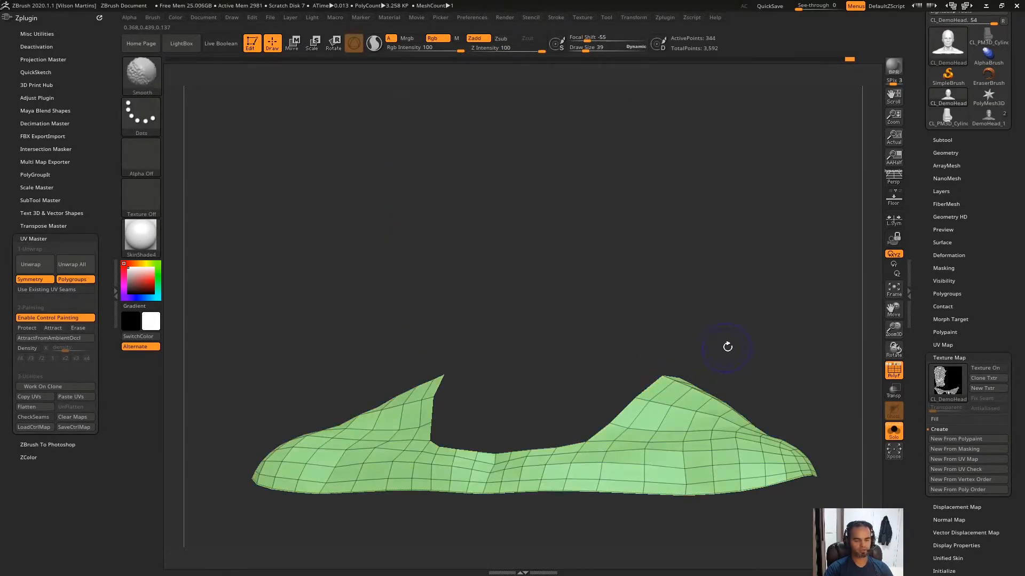
left_click(756, 307, "ctrl+shift")
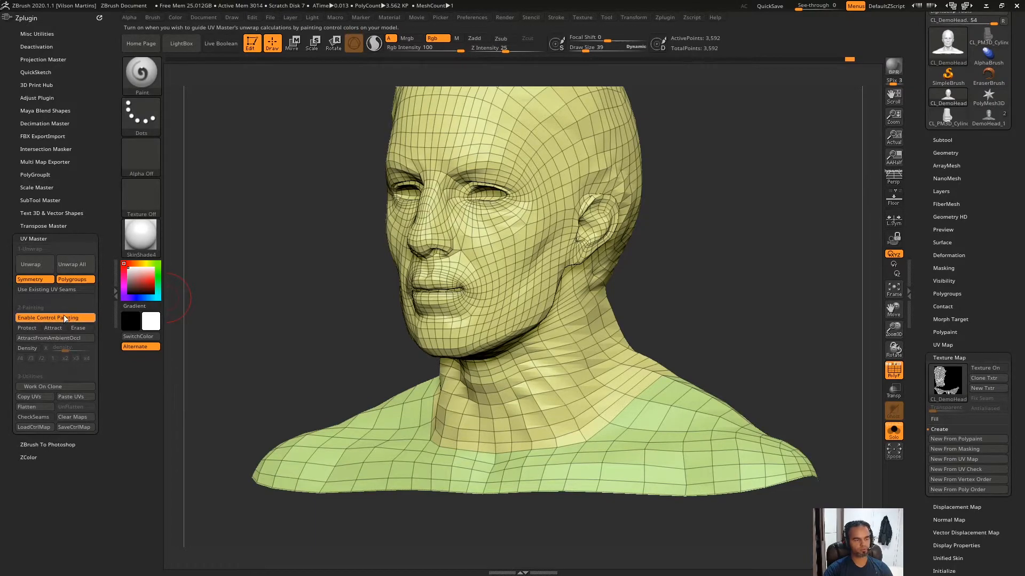
Unwrap the two-polygroup head with a new UV Check texture and flatten the layout
left_click(35, 266)
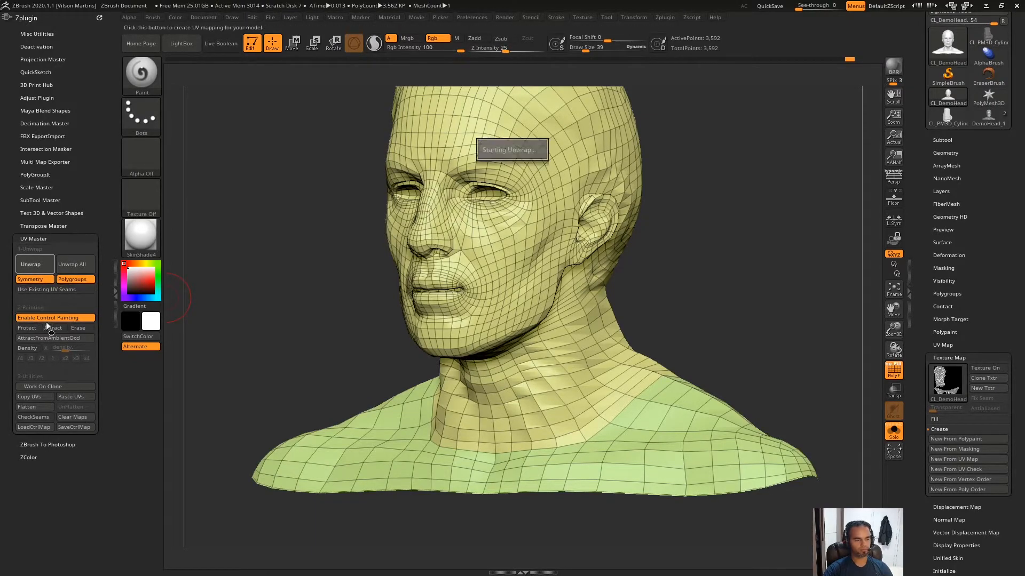
left_click(960, 469)
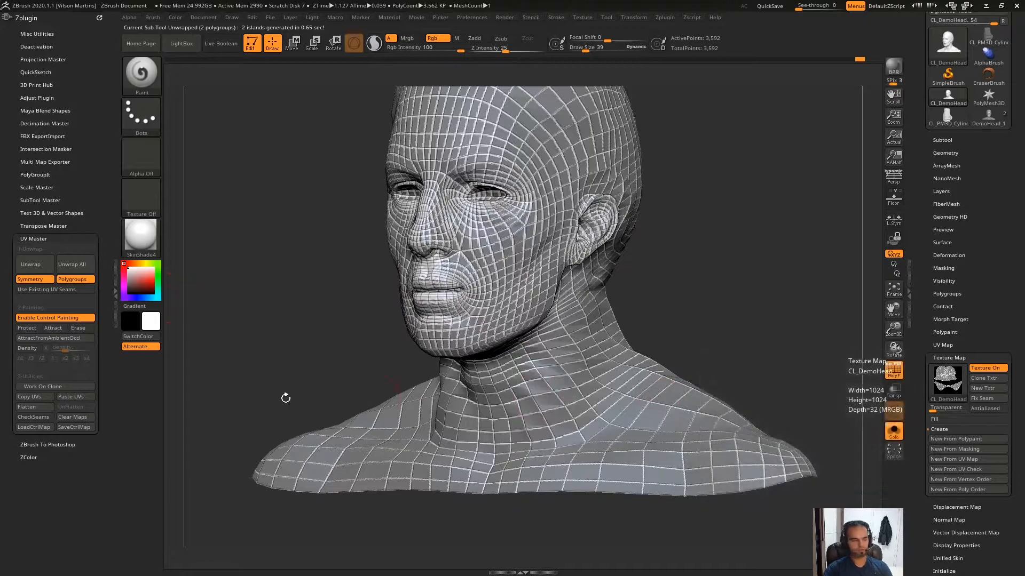
left_click(33, 407)
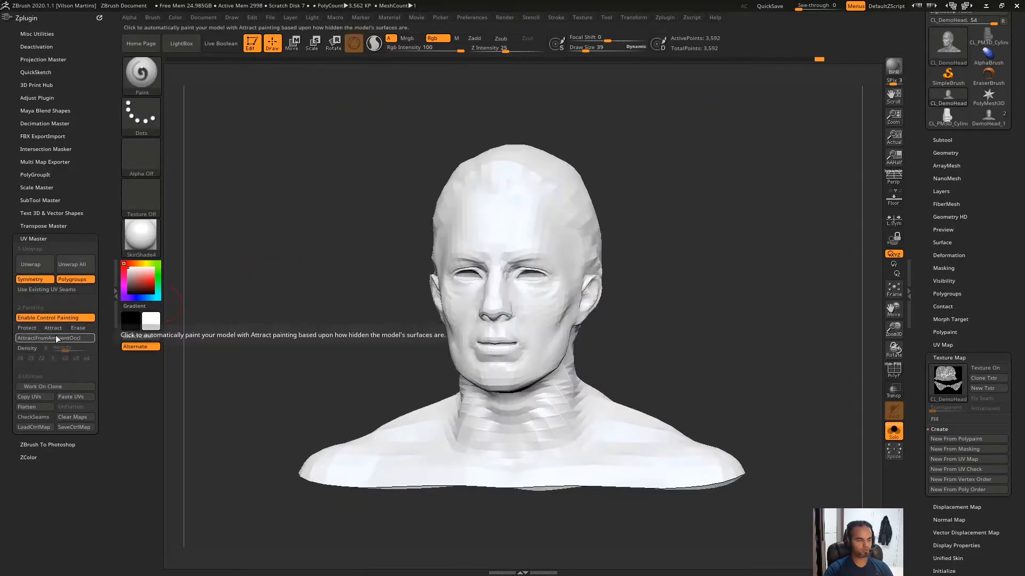
Generate Attract control painting on the head automatically from ambient occlusion
left_click(75, 338)
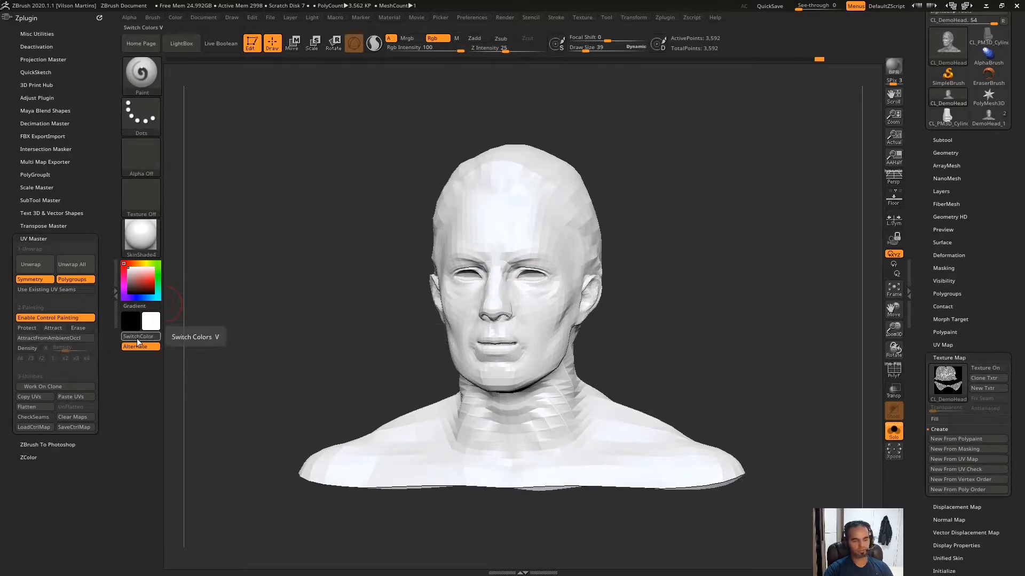
left_click_drag(661, 304, 688, 272, "alt")
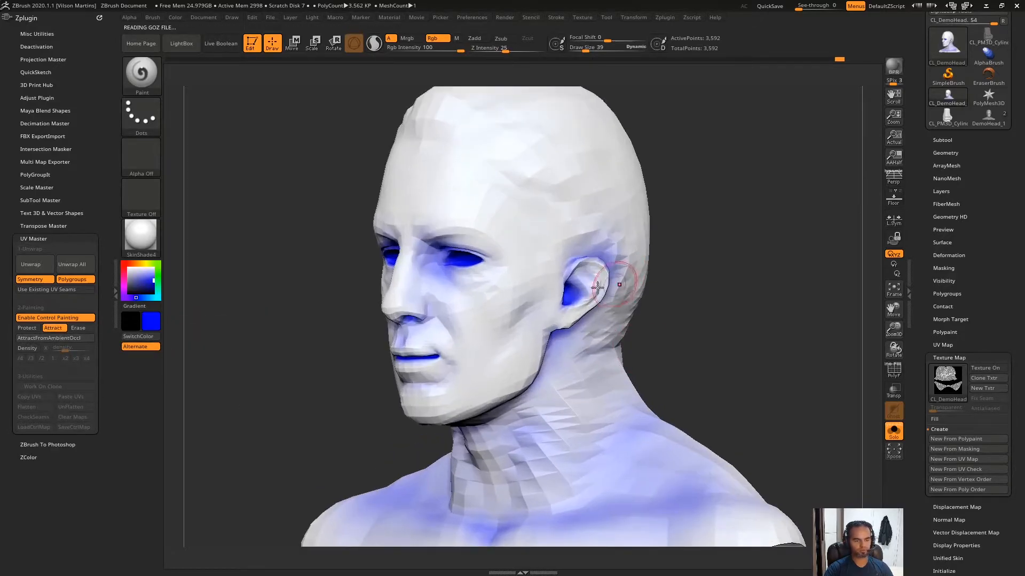
left_click_drag(763, 266, 531, 243)
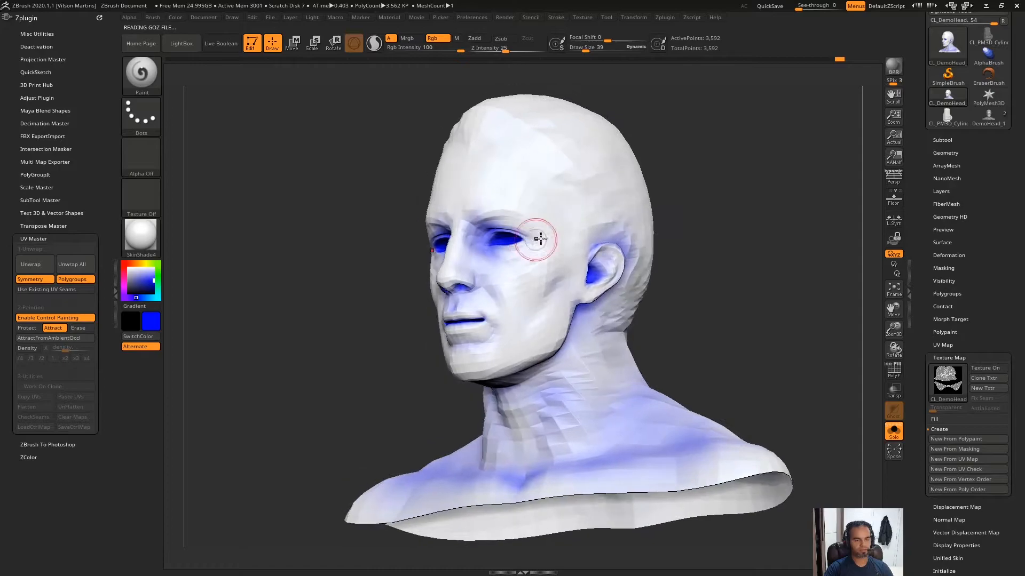
Examine the automatic Attract painting around the eyes, nose, mouth, ears and shoulders
left_click_drag(675, 286, 485, 242, "alt")
left_click_drag(727, 250, 565, 245)
left_click_drag(694, 247, 550, 235)
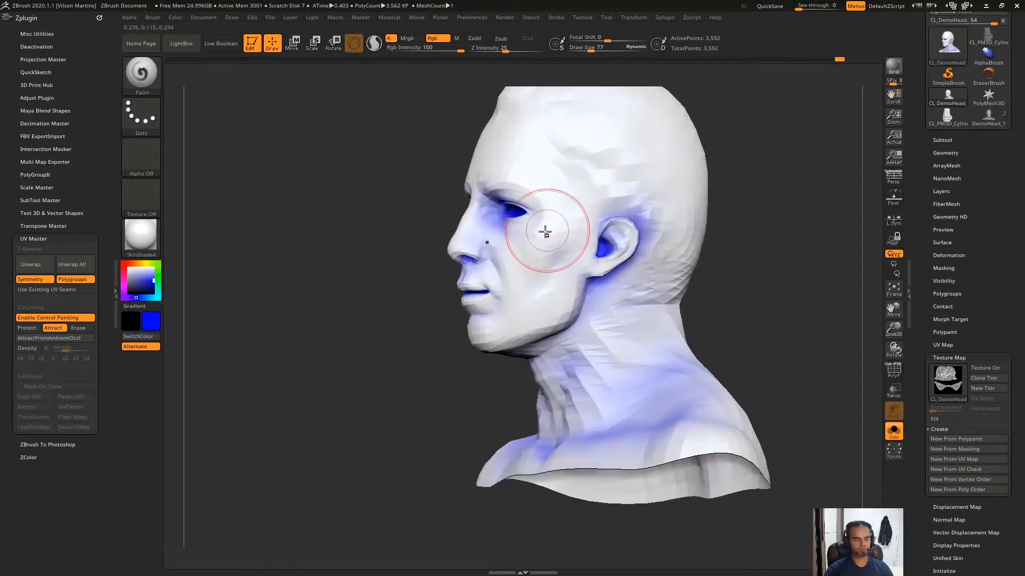
mouse_move(603, 260)
right_mouse_down()
mouse_move(481, 261)
mouse_move(521, 220)
right_mouse_up()
right_click_drag(530, 273, 678, 315)
right_click_drag(515, 299, 578, 276)
right_click_drag(497, 248, 552, 248)
mouse_move(568, 315)
right_mouse_down()
mouse_move(600, 373)
mouse_move(606, 332)
mouse_move(662, 303)
mouse_move(260, 255)
right_mouse_up()
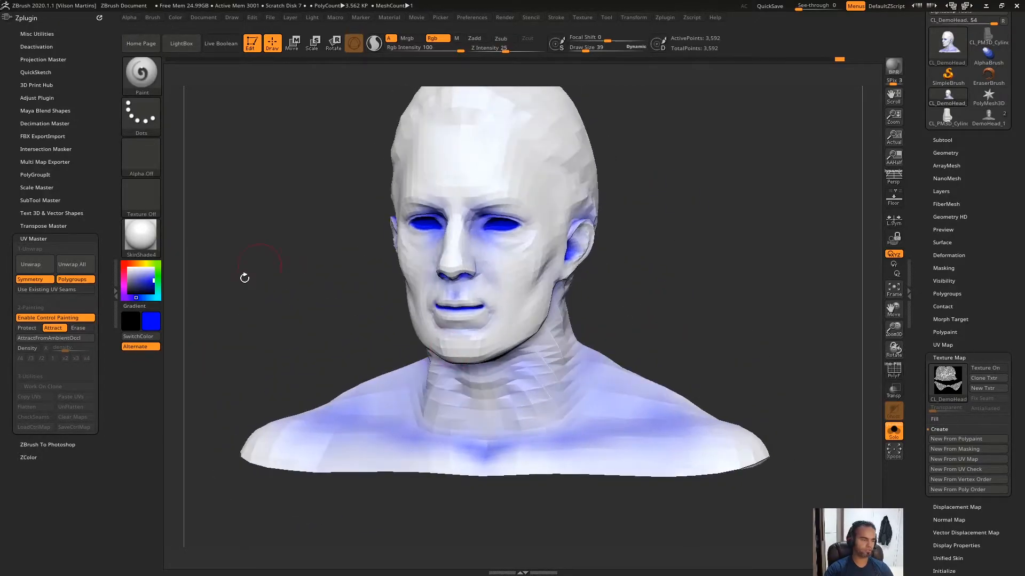
Erase the Attract painting from the eyes, nose and mouth using the Erase control painting with a larger brush
left_click(78, 329)
key("]")
key("]")
key("]")
key("]")
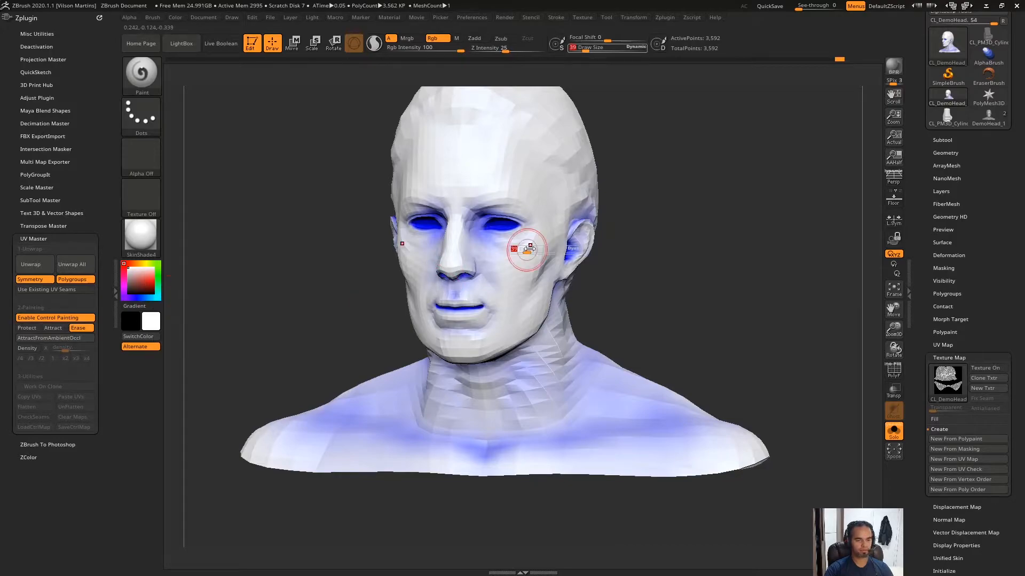
right_click_drag(506, 235, 501, 200, "ctrl")
left_click_drag(501, 201, 469, 323)
key("s")
left_click_drag(473, 308, 476, 307)
right_click_drag(477, 307, 471, 297)
left_click_drag(471, 297, 464, 333)
Erase the blue Attract painting from the neck, chest and shoulders
right_click_drag(592, 300, 494, 295)
left_click_drag(513, 376, 542, 419)
right_click_drag(694, 433, 592, 441)
left_click_drag(591, 442, 595, 496)
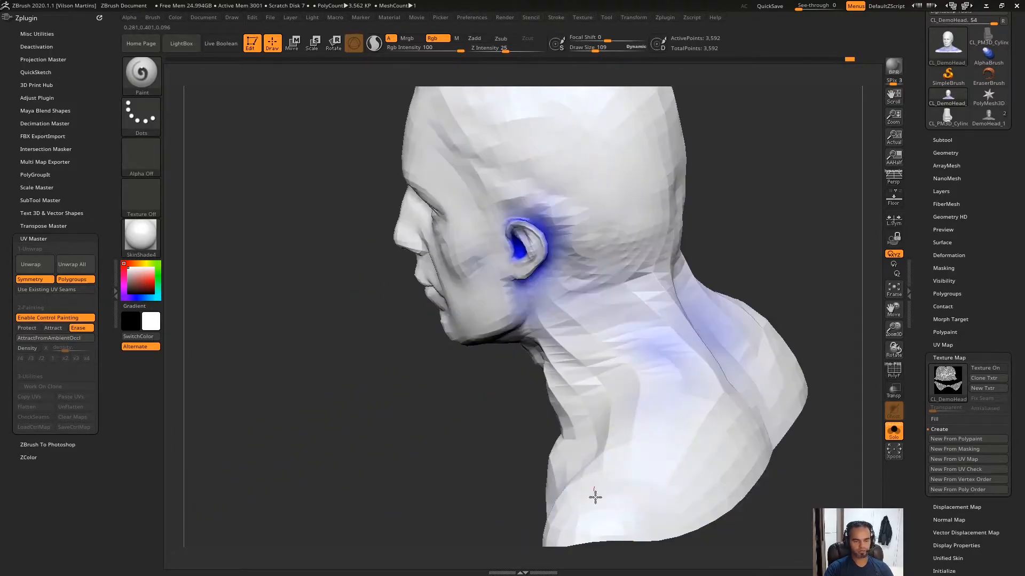
right_click_drag(619, 287, 539, 283)
mouse_move(643, 320)
left_mouse_down()
mouse_move(633, 400)
mouse_move(674, 313)
mouse_move(718, 341)
left_mouse_up()
mouse_move(590, 311)
right_mouse_down()
mouse_move(751, 246)
mouse_move(739, 205)
right_mouse_up()
Erase the Attract painting inside the ear with a smaller brush
key("s")
left_click_drag(552, 242, 540, 243)
left_click_drag(592, 224, 570, 250)
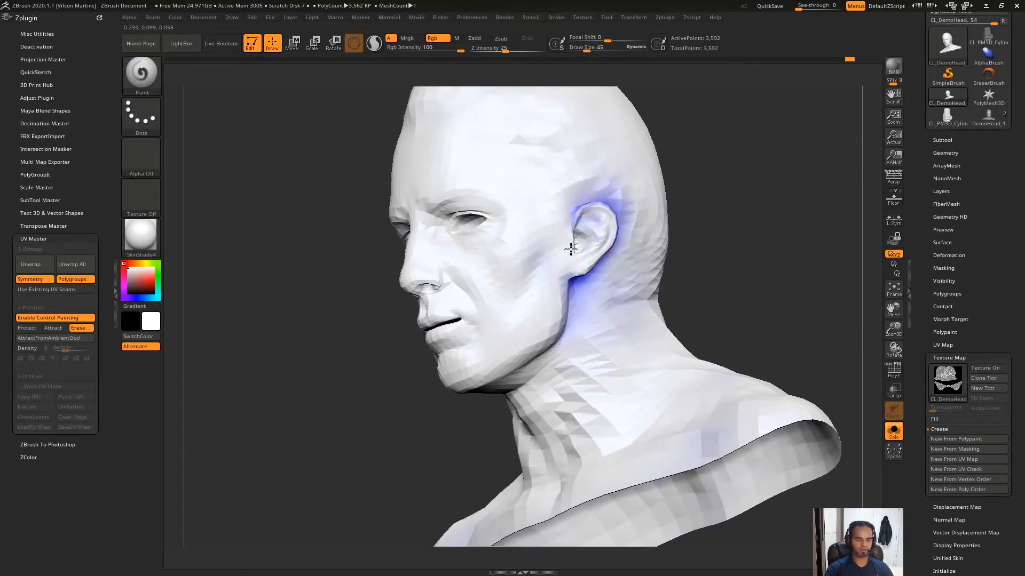
Paint a blue Attract line from behind the ear down the side of the neck to the shoulder
left_click(26, 328)
left_click(53, 328)
right_click_drag(753, 299, 660, 304)
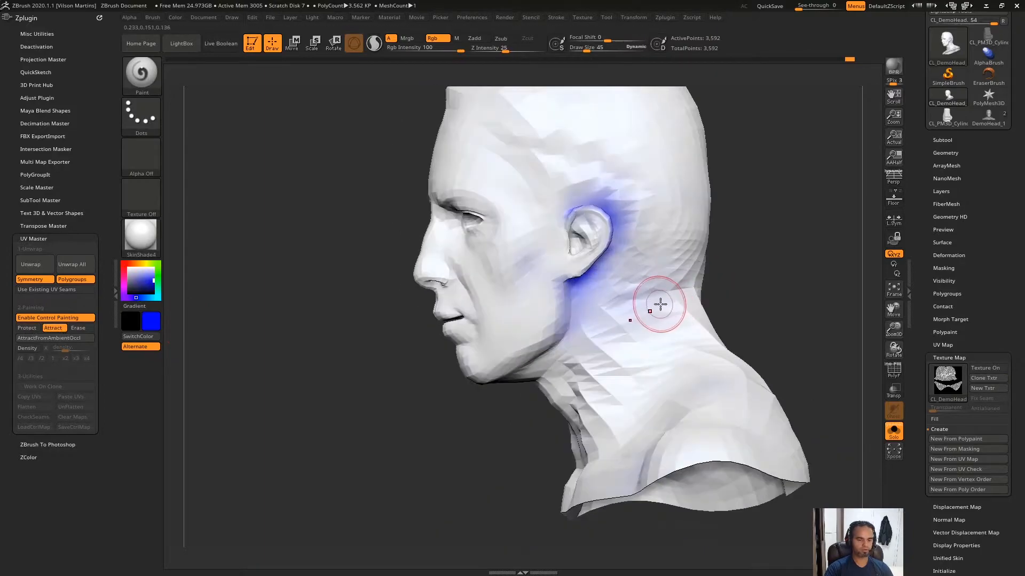
mouse_move(580, 271)
left_mouse_down()
mouse_move(619, 332)
mouse_move(731, 391)
left_mouse_up()
right_click_drag(725, 355, 724, 410)
left_click_drag(698, 444, 687, 471)
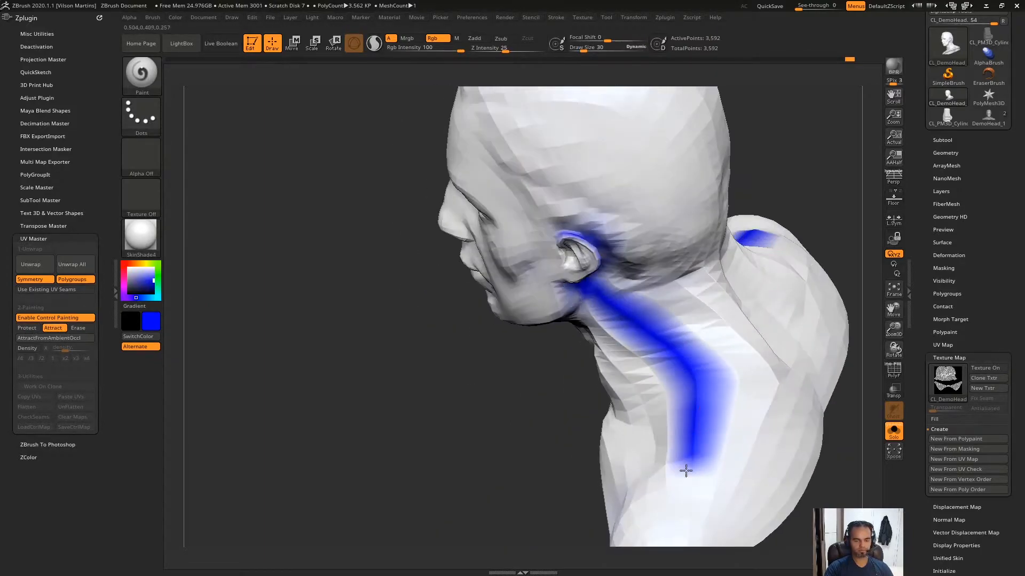
Paint a blue Attract line from the ear up the side of the head to the top of the skull
right_click_drag(686, 471, 626, 320)
key("s")
left_click_drag(626, 320, 622, 319)
mouse_move(612, 297)
right_mouse_down()
mouse_move(609, 155)
mouse_move(599, 304)
right_mouse_up()
mouse_move(578, 325)
left_mouse_down()
mouse_move(533, 142)
mouse_move(499, 130)
left_mouse_up()
right_click_drag(491, 256, 577, 245)
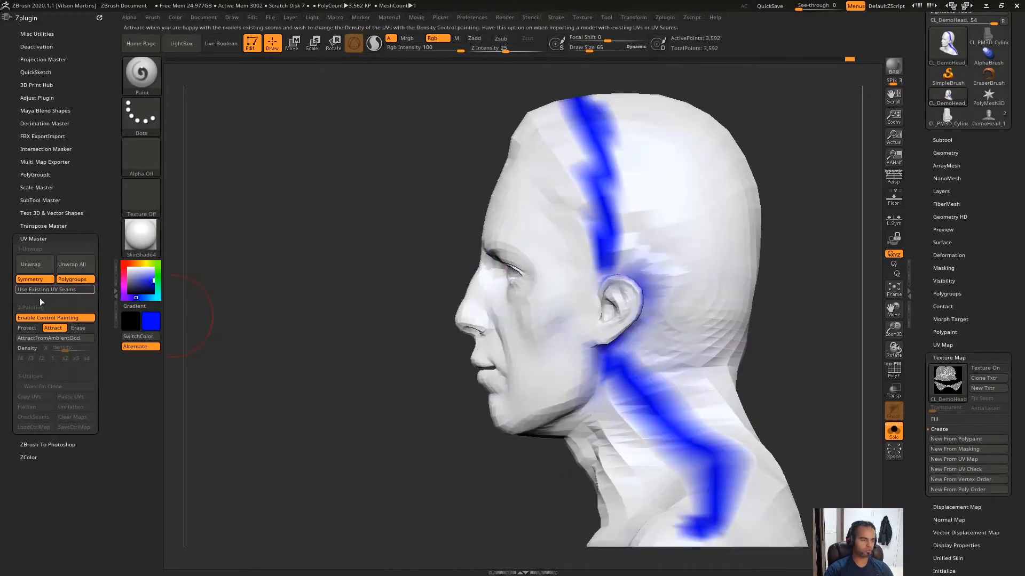
Paint red Protect control painting over the face with a larger brush
left_click(24, 329)
right_click_drag(491, 251, 555, 238)
key("s")
left_click_drag(560, 238, 571, 238)
mouse_move(539, 245)
left_mouse_down()
mouse_move(496, 222)
mouse_move(513, 395)
mouse_move(534, 310)
mouse_move(481, 165)
mouse_move(459, 325)
left_mouse_up()
Erase most of the red Protect painting from the face and the blue painting around the ear
left_click(78, 327)
left_click_drag(290, 376, 290, 339, "alt")
left_click_drag(289, 340, 384, 320, "shift")
mouse_move(731, 229)
left_mouse_down("alt")
mouse_move(690, 262)
mouse_move(207, 339)
left_mouse_up("alt")
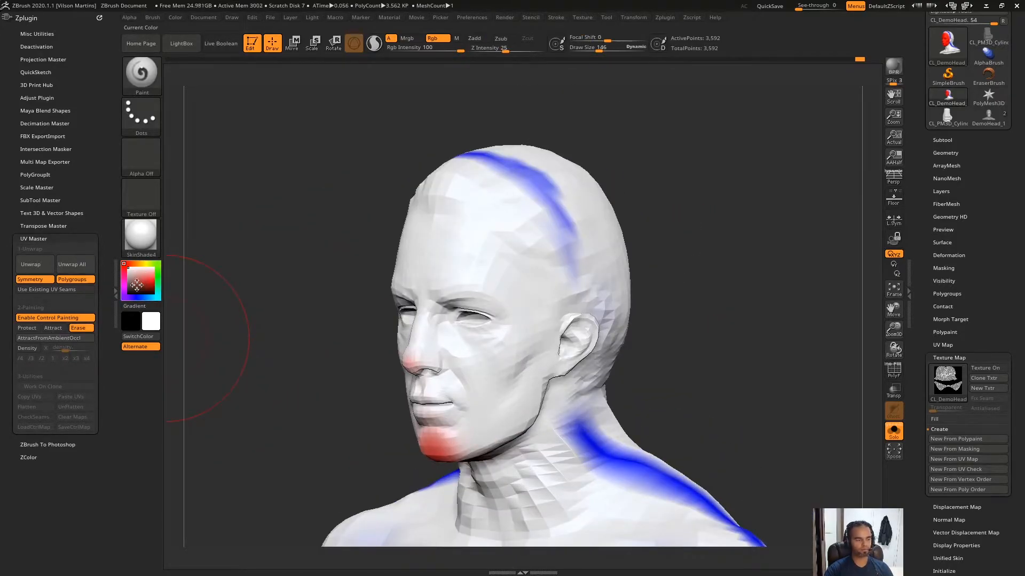
Switch control painting to Protect, pick a blue colour (red 0, green 48, blue 255) manually and paint the face with it
left_click(50, 328)
left_click(32, 329)
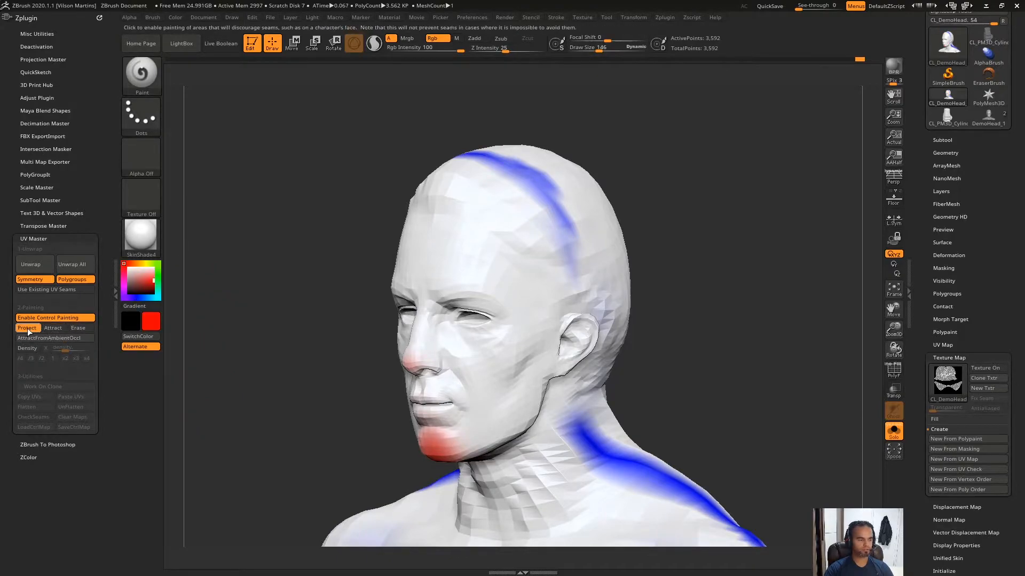
left_click(139, 297)
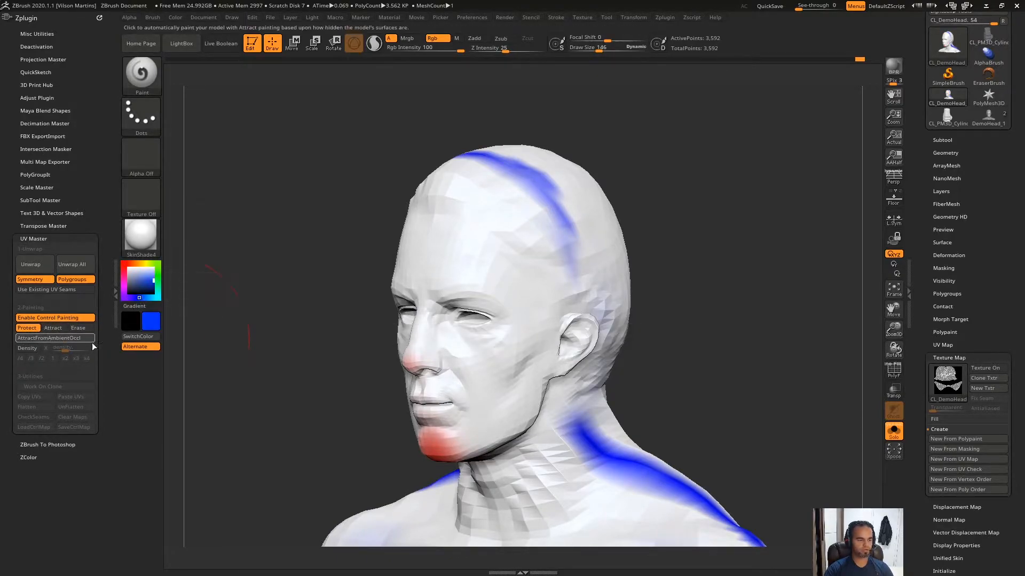
left_click_drag(460, 282, 347, 395)
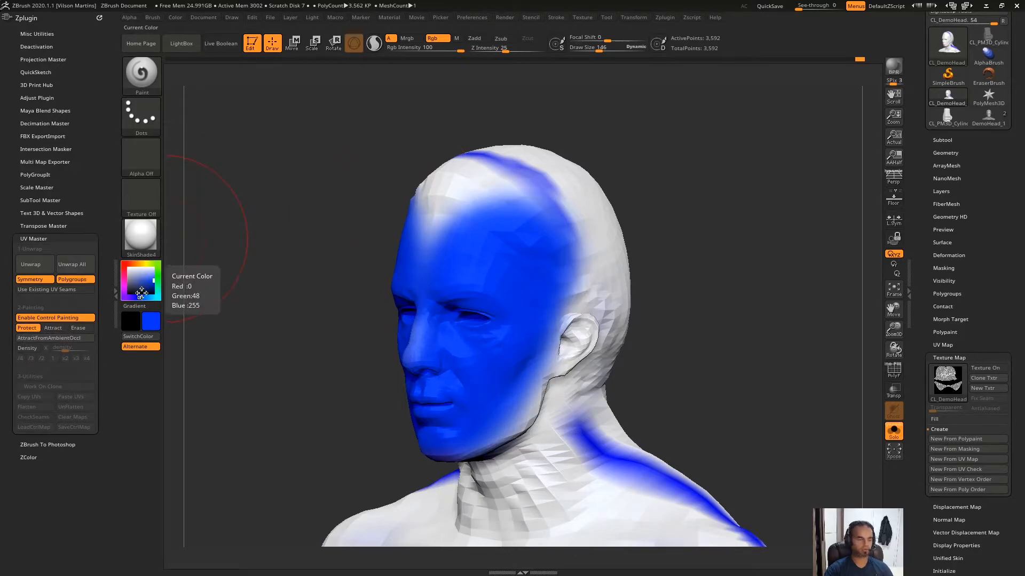
Choose Attract control painting and switch over to Density control painting on the head
left_click(53, 328)
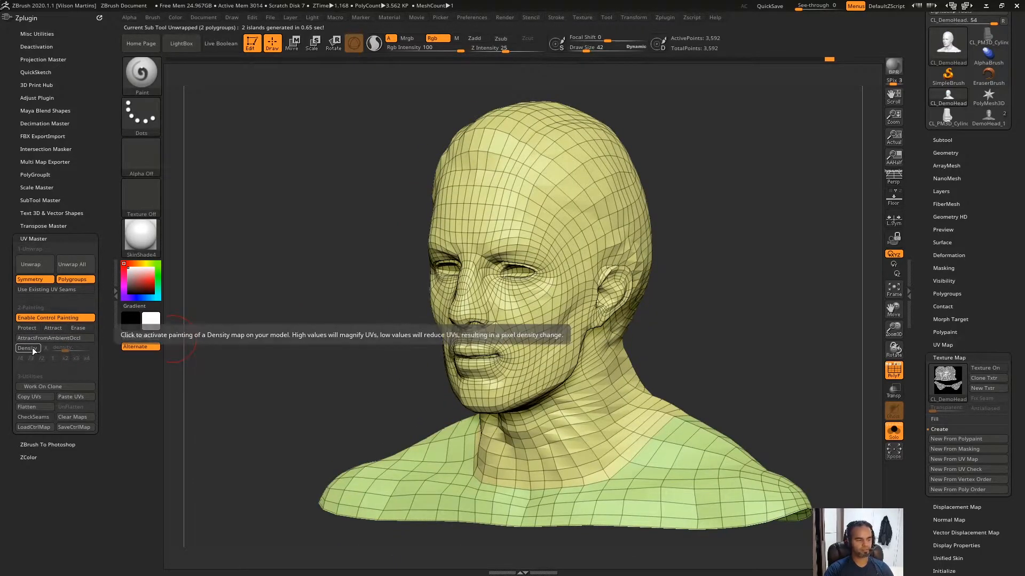
left_click(31, 348)
mouse_move(490, 341)
right_mouse_down()
mouse_move(396, 348)
mouse_move(331, 327)
mouse_move(359, 334)
right_mouse_up()
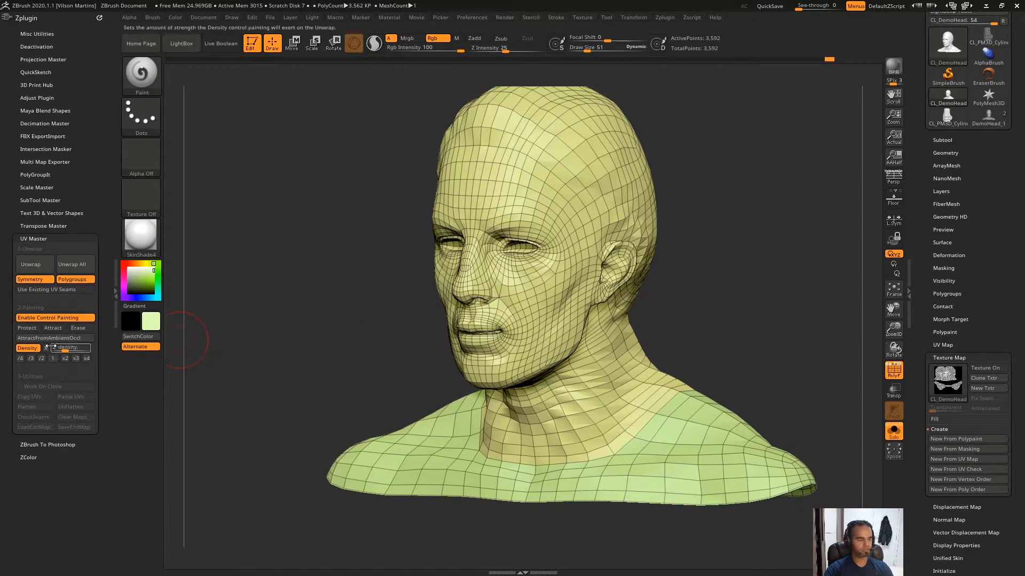
Capture the UV Master area with the screenshot tool, mark the density options and multiply and divide signs in red, and discard the capture
key("Print")
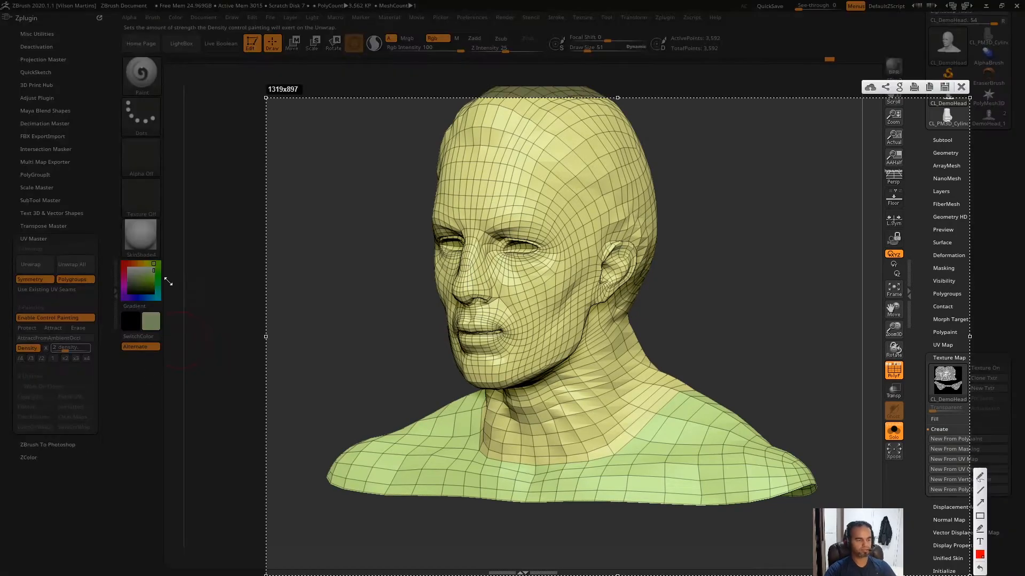
left_click_drag(170, 278, 0, 470)
mouse_move(46, 348)
left_mouse_down()
mouse_move(65, 349)
mouse_move(8, 365)
left_mouse_up()
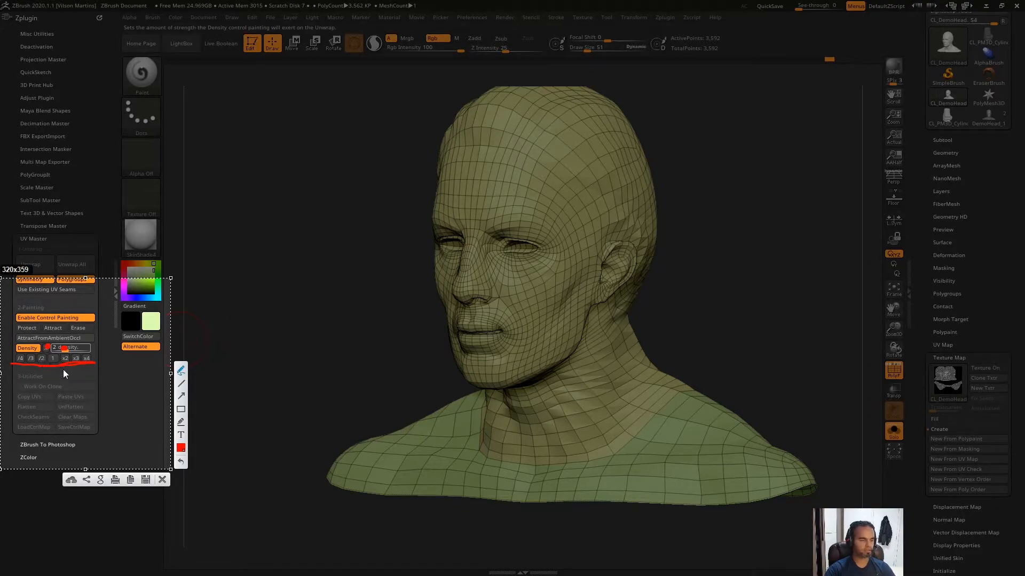
left_click_drag(81, 373, 69, 385)
left_click_drag(69, 375, 78, 386)
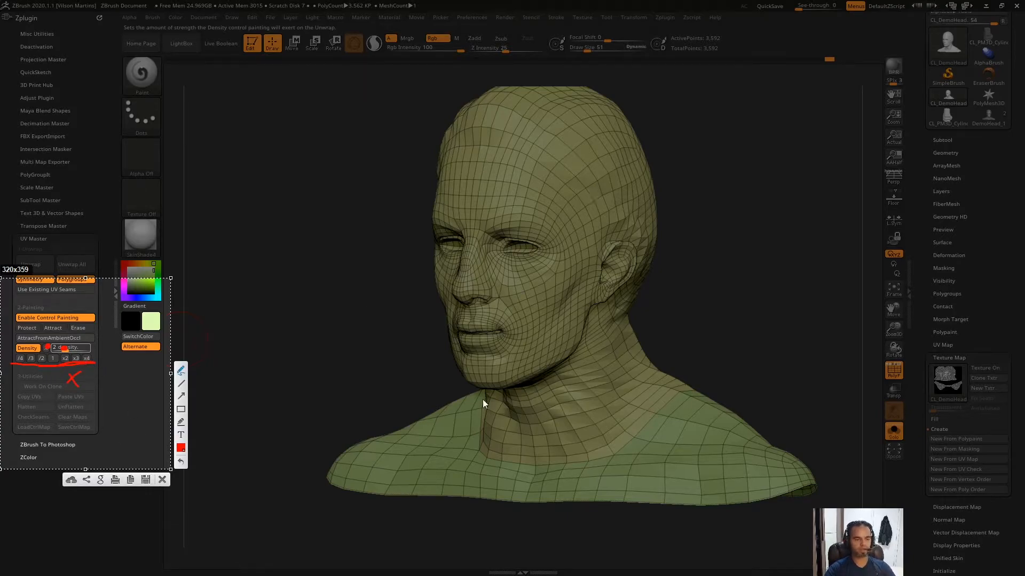
left_click_drag(35, 373, 19, 385)
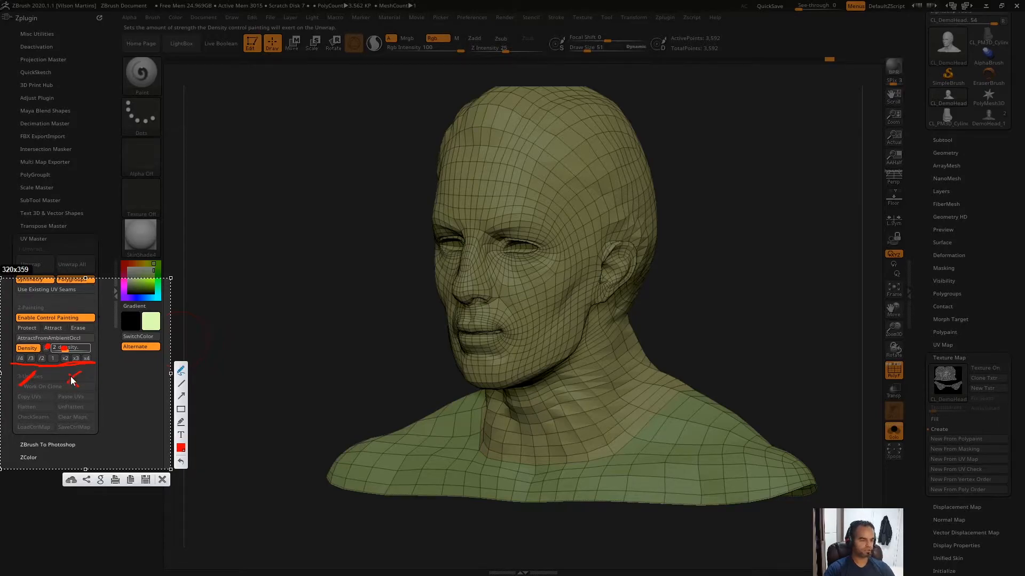
key("Escape")
Try a Density strength of 2.8305 and the reduction mode, and return to magnification with strength 2
left_click_drag(65, 350, 71, 350)
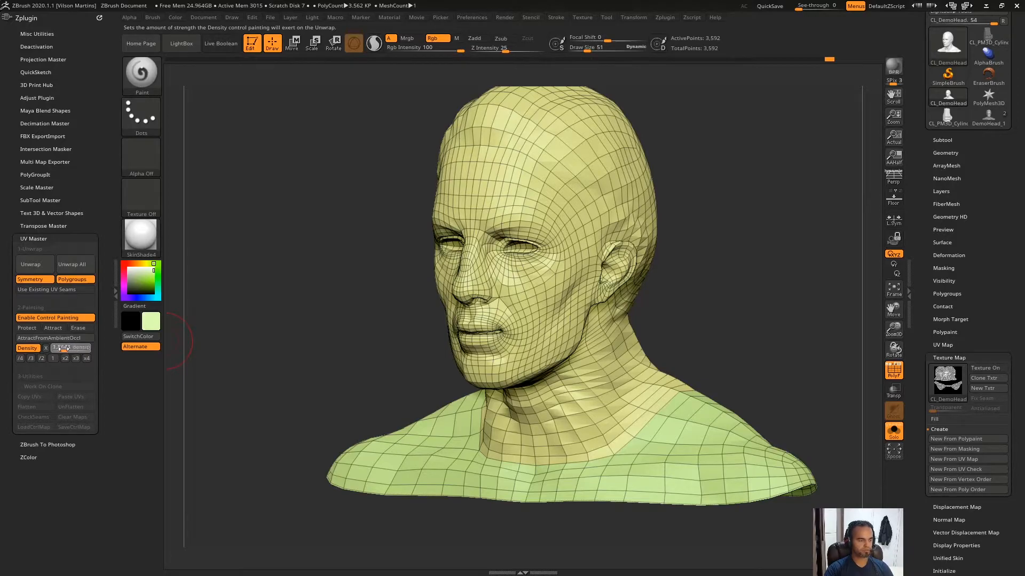
left_click_drag(64, 350, 75, 349)
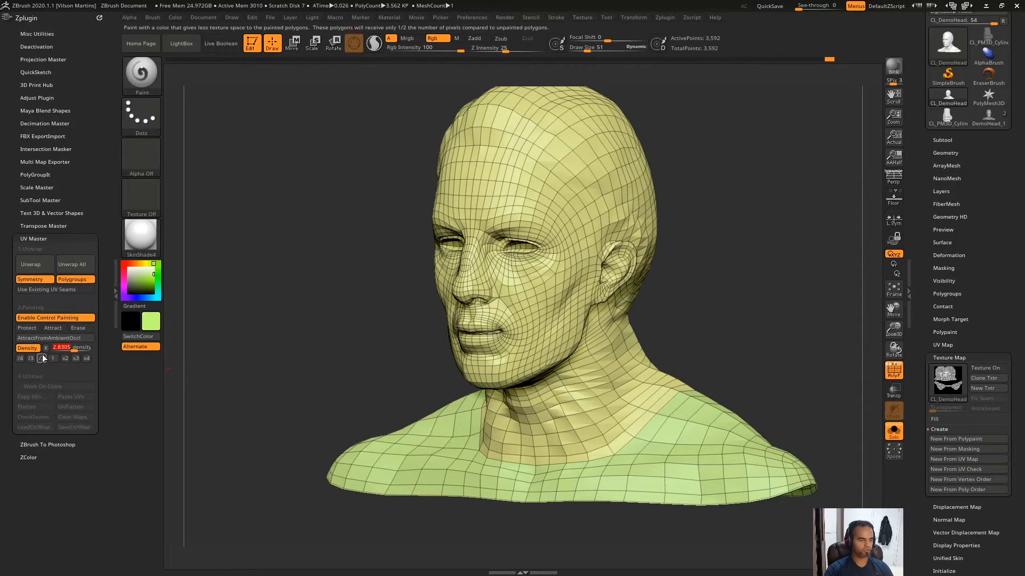
left_click(46, 350)
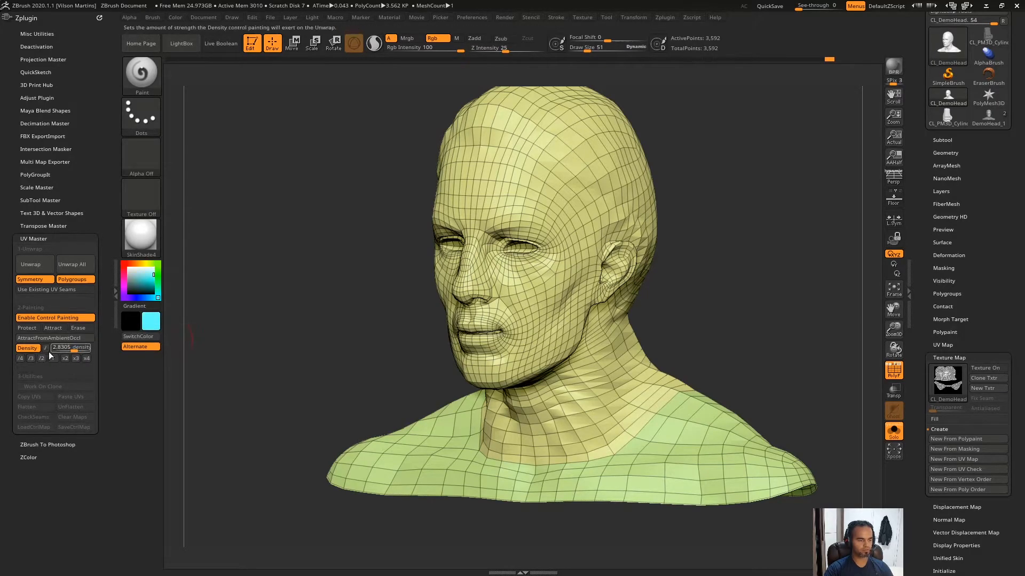
left_click(80, 346)
type("2")
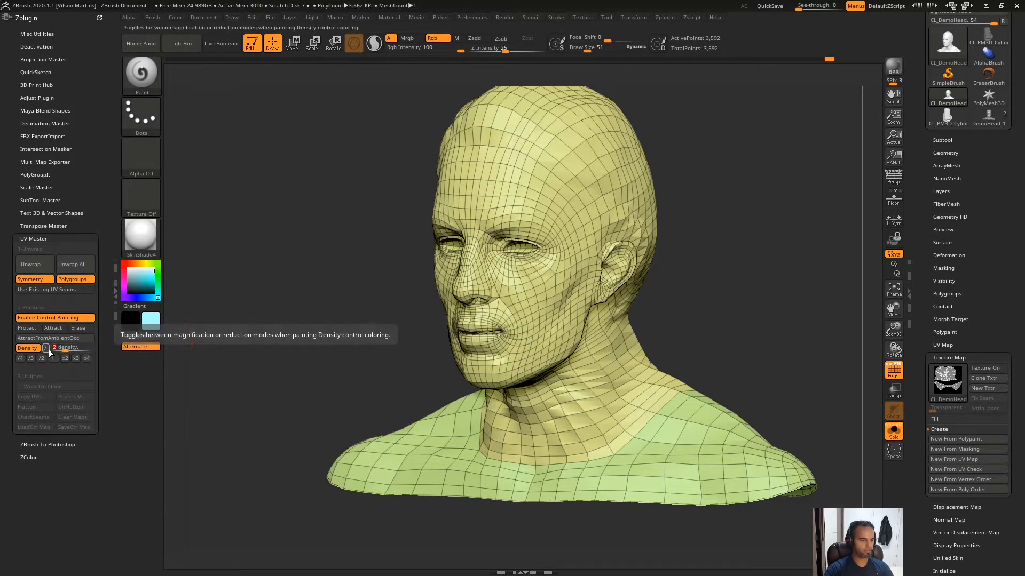
left_click(47, 349)
Hide the polyframe and paint Density x2 over the nose and the area down to the upper lip
right_click_drag(525, 291, 587, 293)
right_click_drag(475, 283, 465, 310, "ctrl")
key("shift+f")
key("[")
mouse_move(482, 241)
left_mouse_down()
mouse_move(506, 324)
mouse_move(497, 326)
mouse_move(501, 348)
left_mouse_up()
right_click_drag(535, 306, 526, 286)
mouse_move(597, 283)
right_mouse_down()
mouse_move(517, 265)
mouse_move(587, 224)
right_mouse_up()
right_click_drag(588, 224, 684, 215, "shift")
right_click_drag(652, 245, 839, 345, "alt")
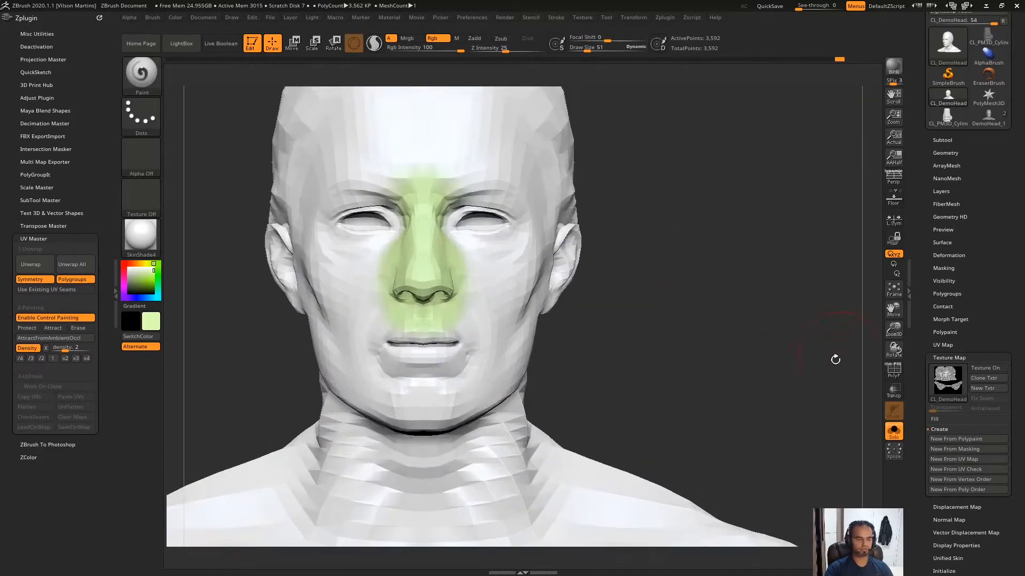
right_click_drag(679, 292, 700, 298, "alt")
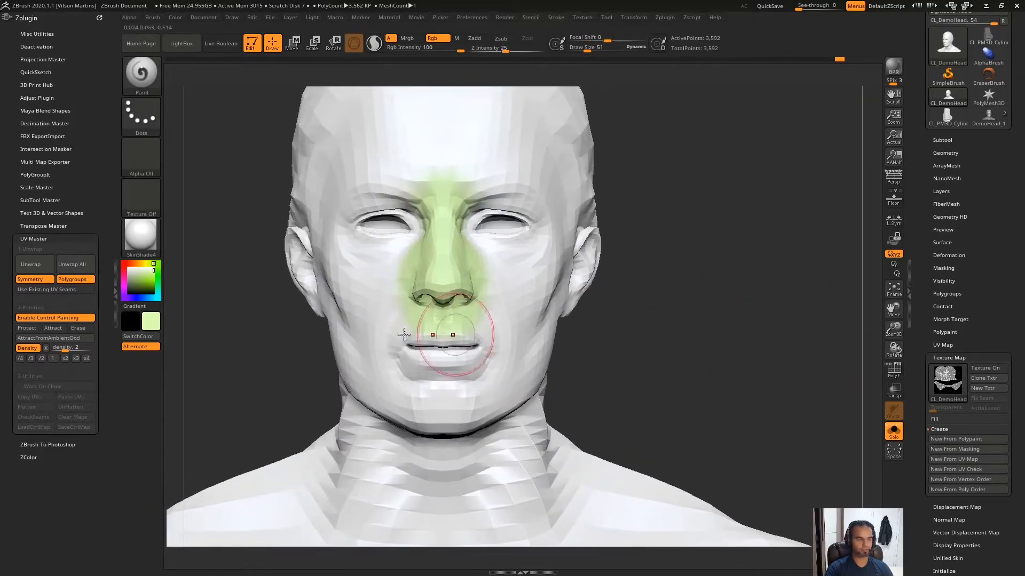
Unwrap the head with the x2 density painting, inspect the flattened UVs around the face and unflatten it
left_click(39, 265)
left_click(26, 406)
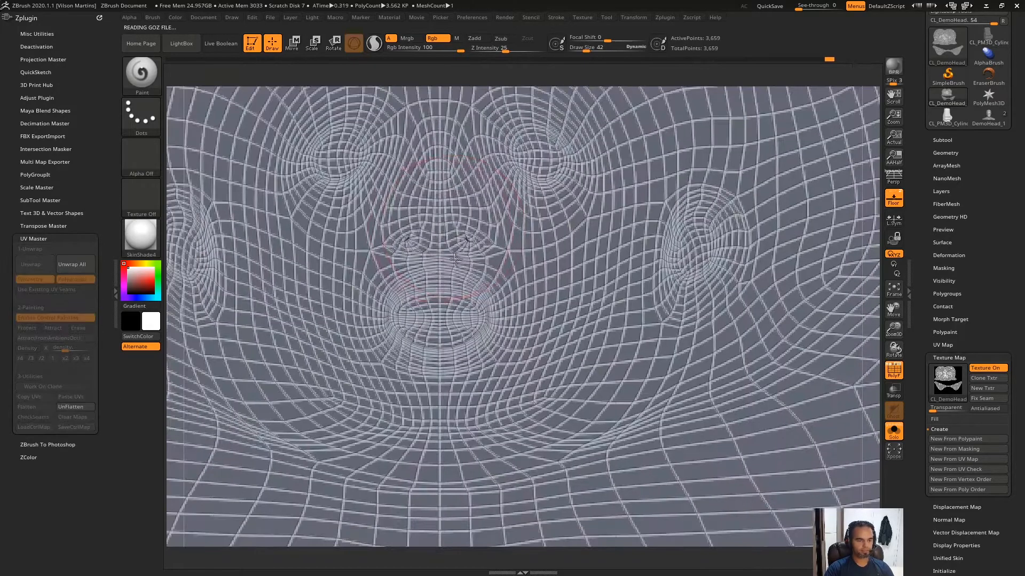
right_click_drag(438, 349, 415, 317, "alt")
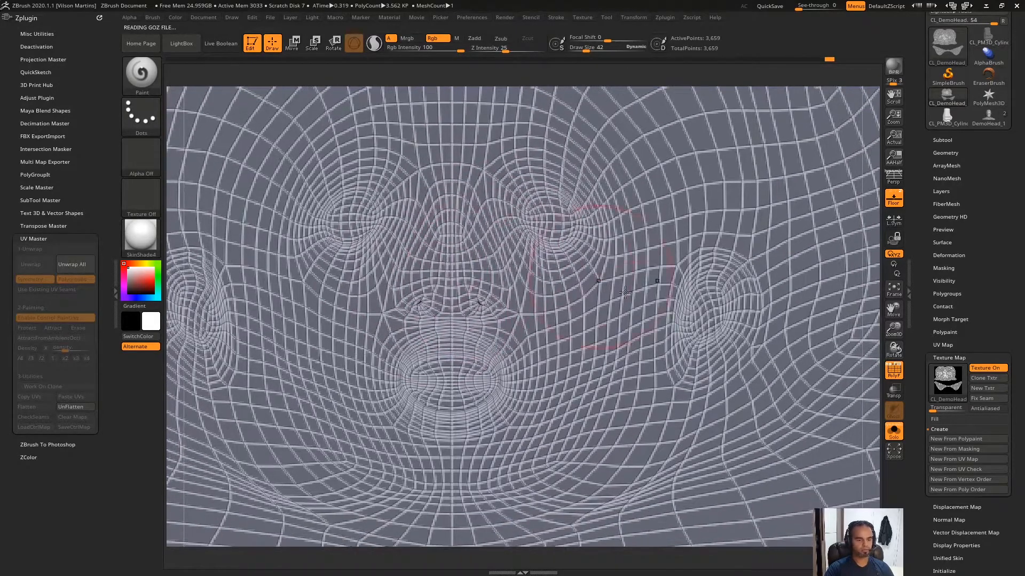
left_click(77, 408)
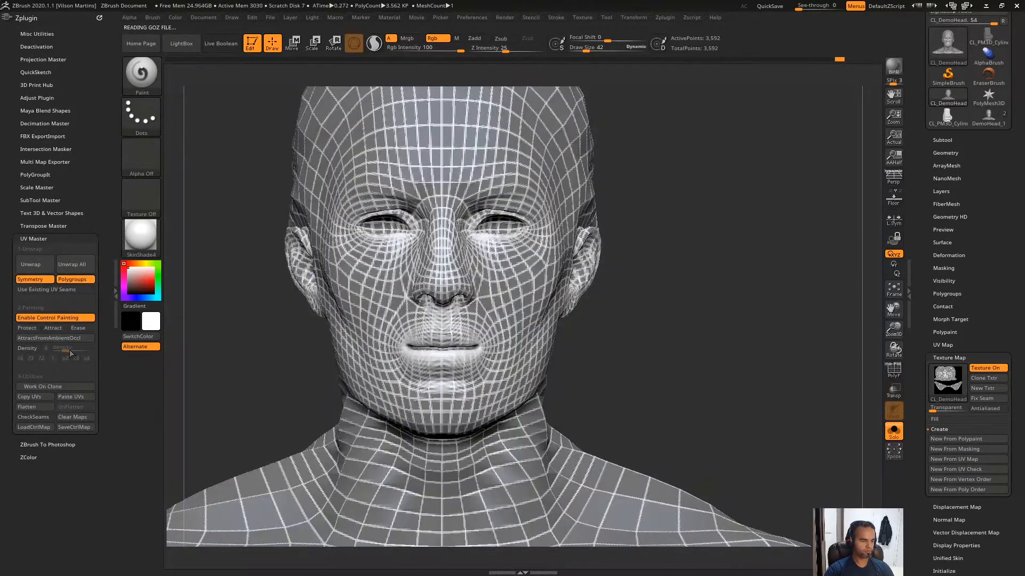
Set Density to x4 and paint over the nose area and both ears of the head
left_click(28, 348)
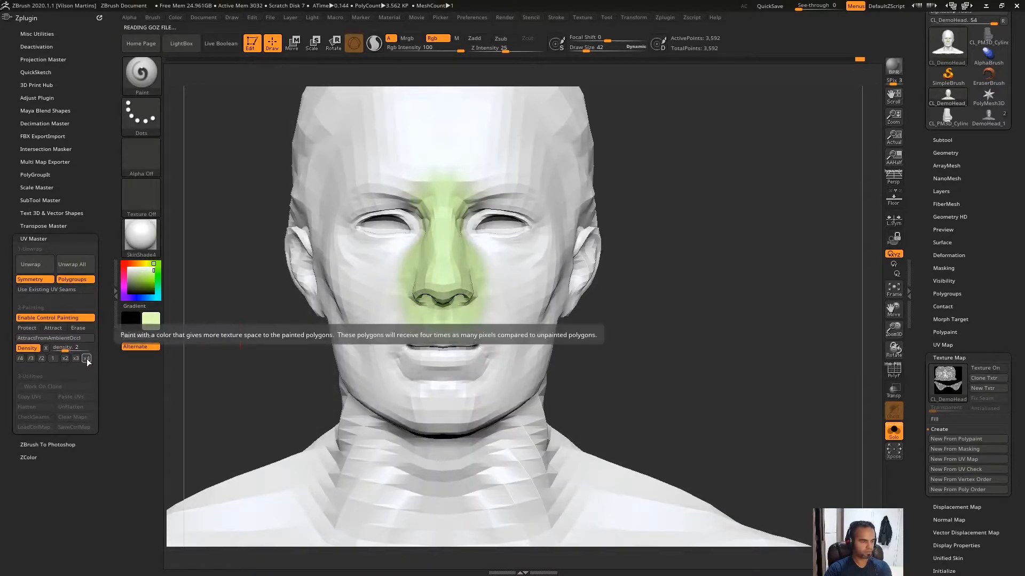
left_click(86, 359)
left_click_drag(439, 241, 458, 263)
right_click_drag(499, 256, 461, 235)
mouse_move(461, 235)
left_mouse_down()
mouse_move(456, 290)
mouse_move(469, 308)
mouse_move(480, 231)
left_mouse_up()
right_click_drag(480, 230, 395, 227)
key("s")
left_click_drag(670, 265, 626, 294)
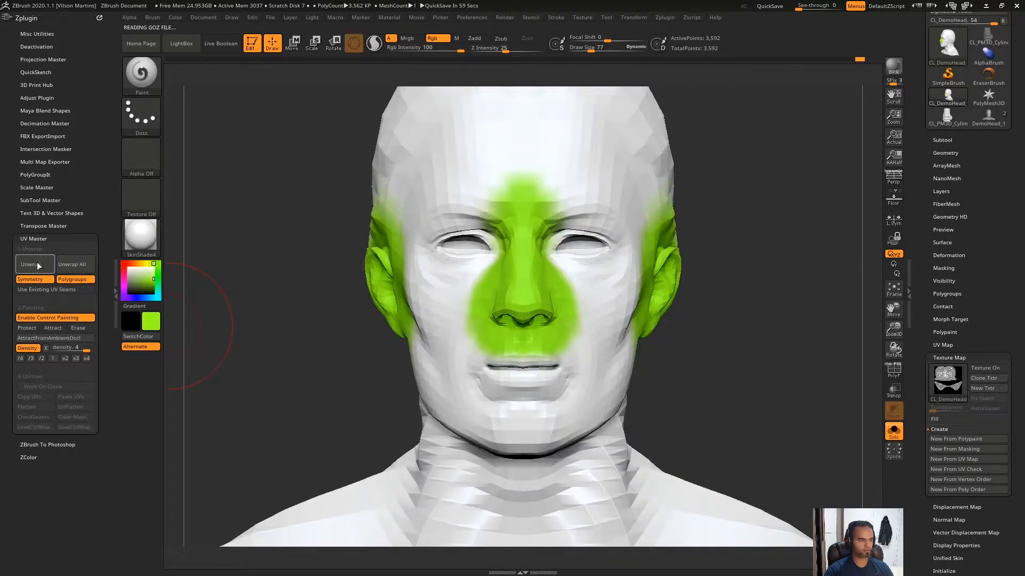
Unwrap the head with the x4 density painting, examine nose and ears in the flattened UVs and restore the 3D view
left_click(34, 264)
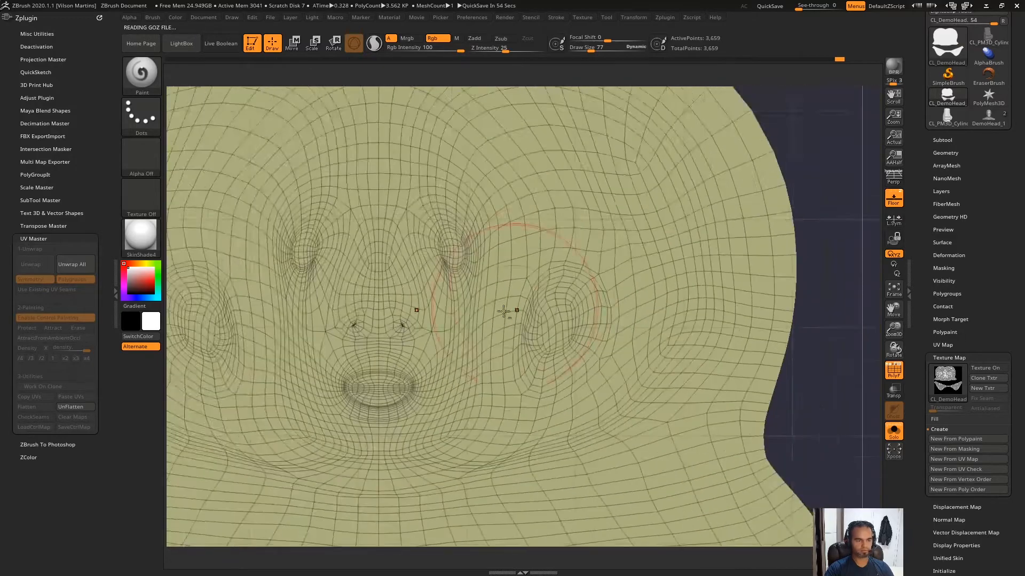
right_click_drag(503, 311, 566, 221, "alt")
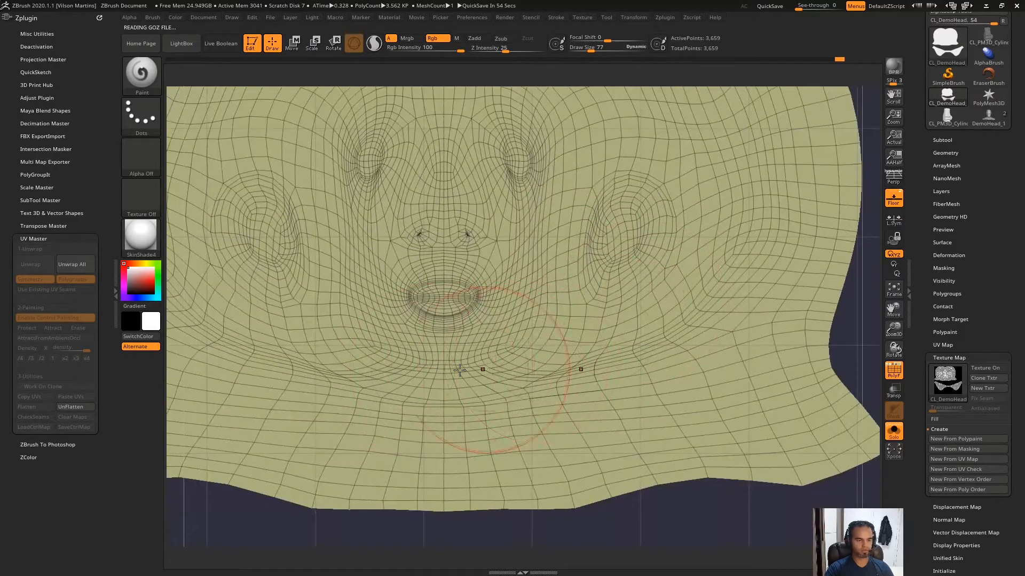
right_click_drag(507, 367, 539, 419, "alt")
right_click_drag(544, 332, 388, 280, "alt")
key("f")
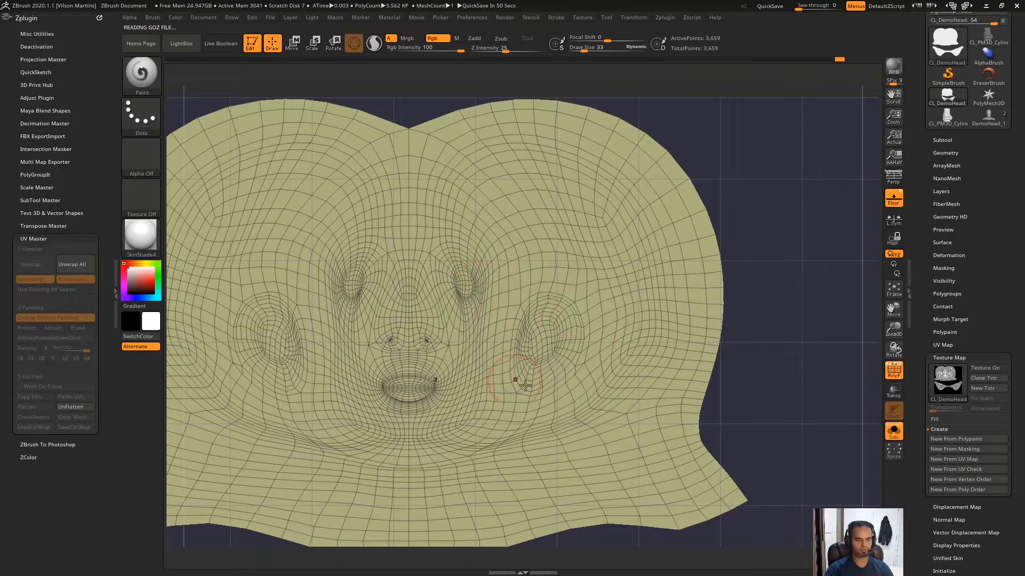
right_click_drag(435, 388, 481, 290, "ctrl")
left_click(64, 409)
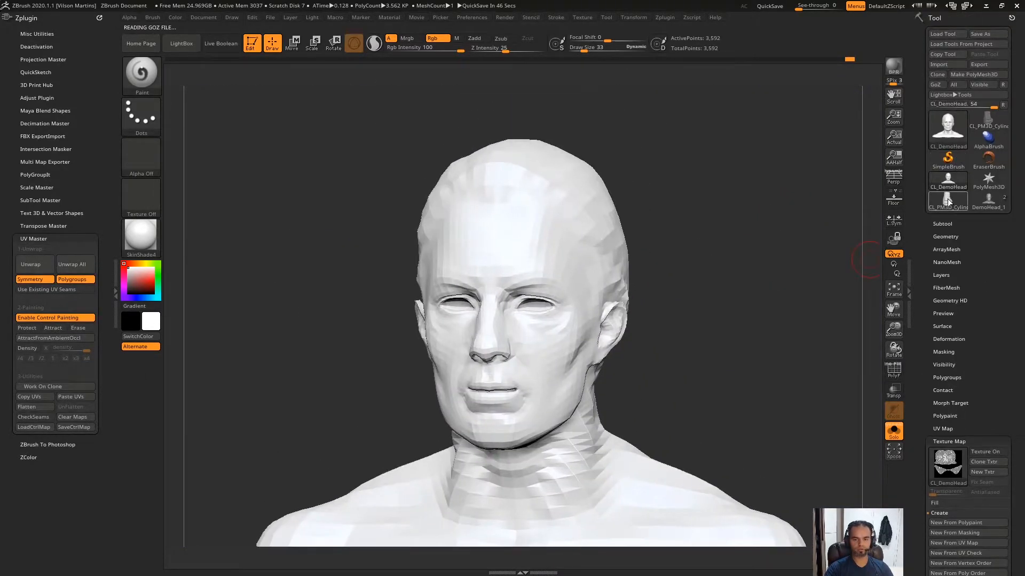
Switch to the CL_PM3D_Cylinder3D model and display its polygroup wireframe
left_click(948, 202)
key("shift+f")
left_click_drag(665, 208, 323, 322)
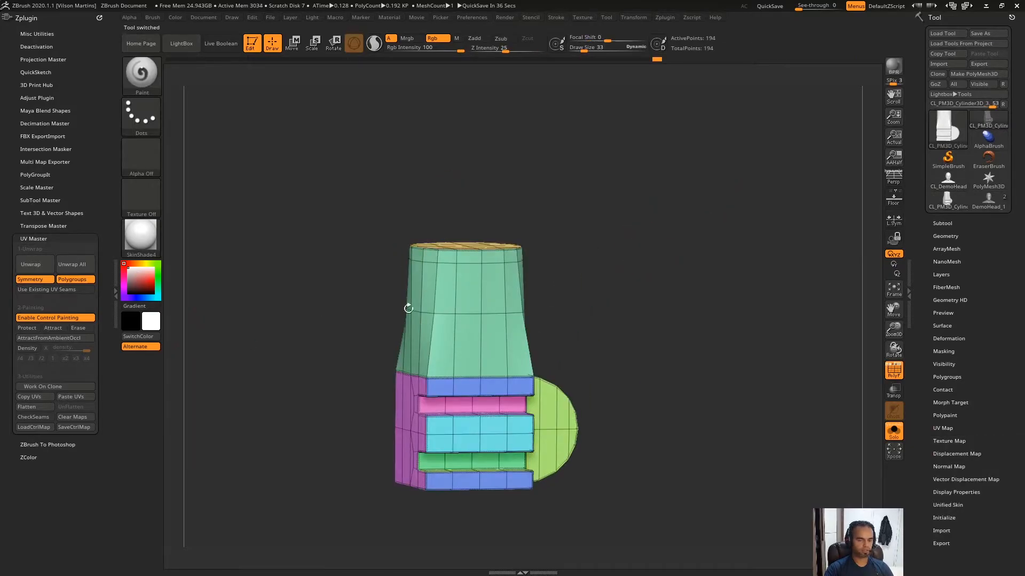
Generate a texture map from the cylinder's UVs, view its flattened UV islands and unflatten it
left_click(964, 441)
left_click_drag(986, 407, 993, 371)
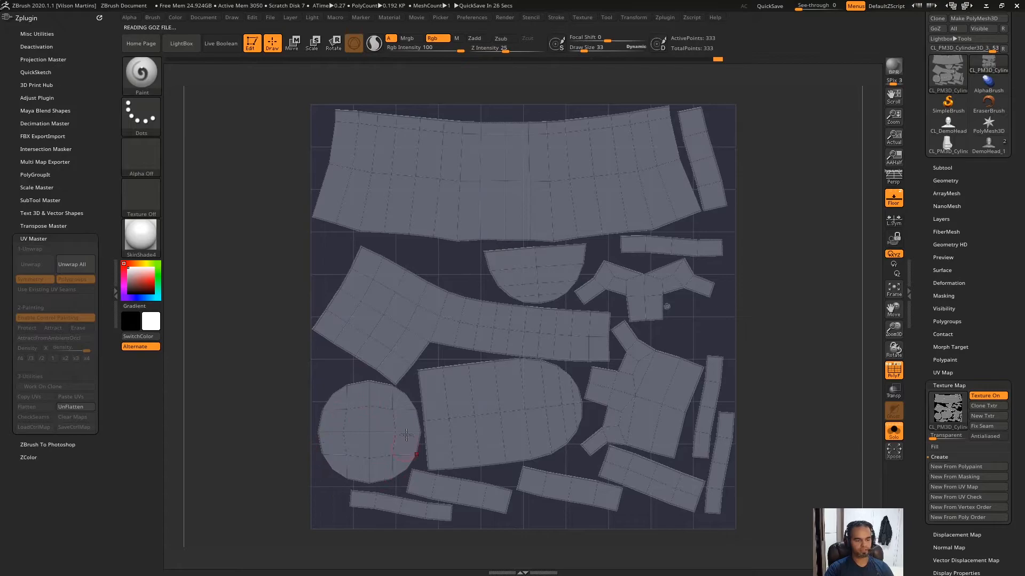
left_click(75, 409)
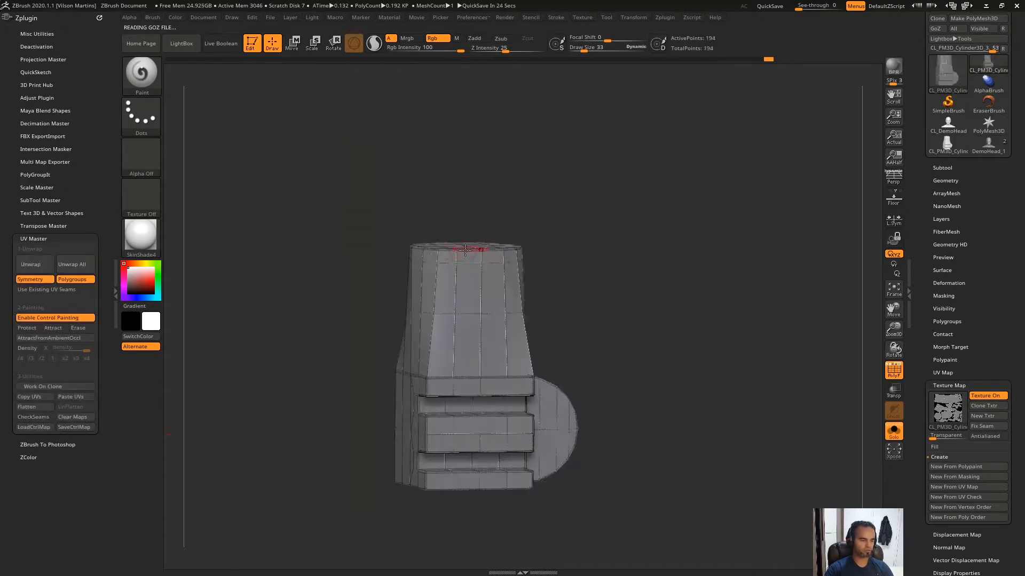
Paint the cylinder's top cap and upper wall with Density x4, unwrap it and check the enlarged cap in the flattened UVs
left_click(32, 349)
left_click(87, 358)
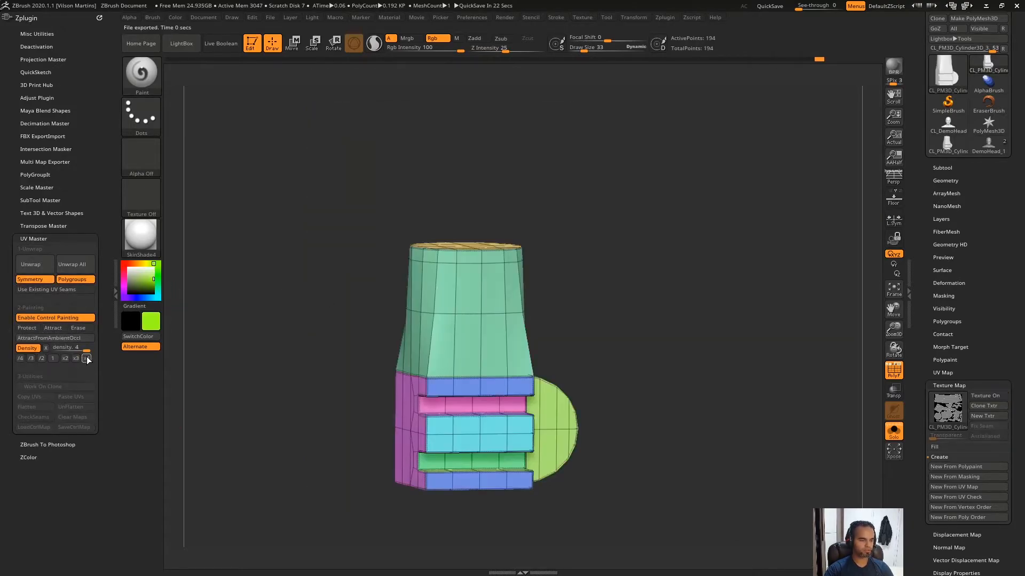
mouse_move(501, 222)
left_mouse_down()
mouse_move(484, 275)
mouse_move(464, 284)
left_mouse_up()
key("s")
mouse_move(464, 284)
left_mouse_down()
mouse_move(477, 284)
mouse_move(468, 285)
left_mouse_up()
left_click_drag(470, 256, 475, 242)
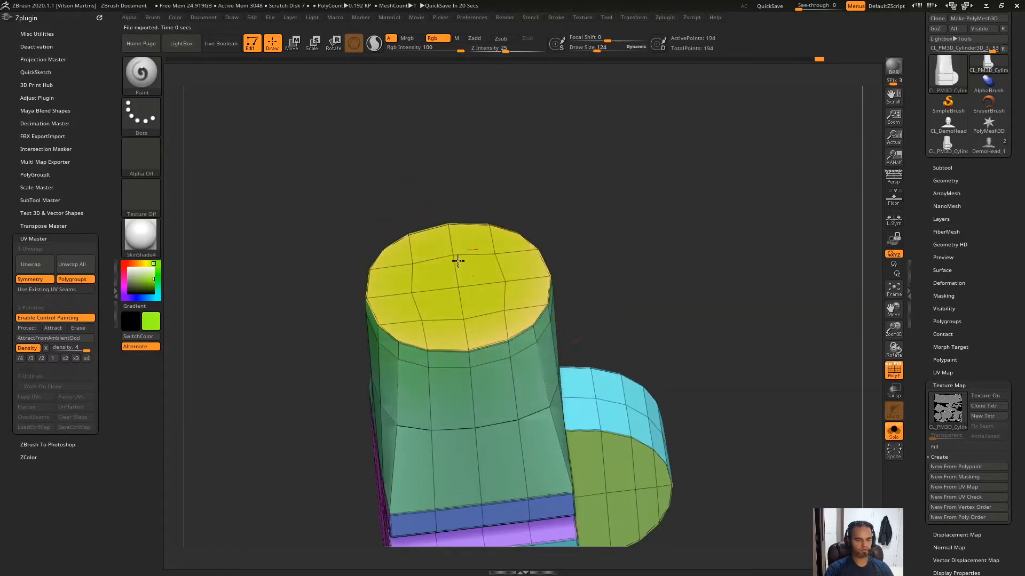
key("shift+f")
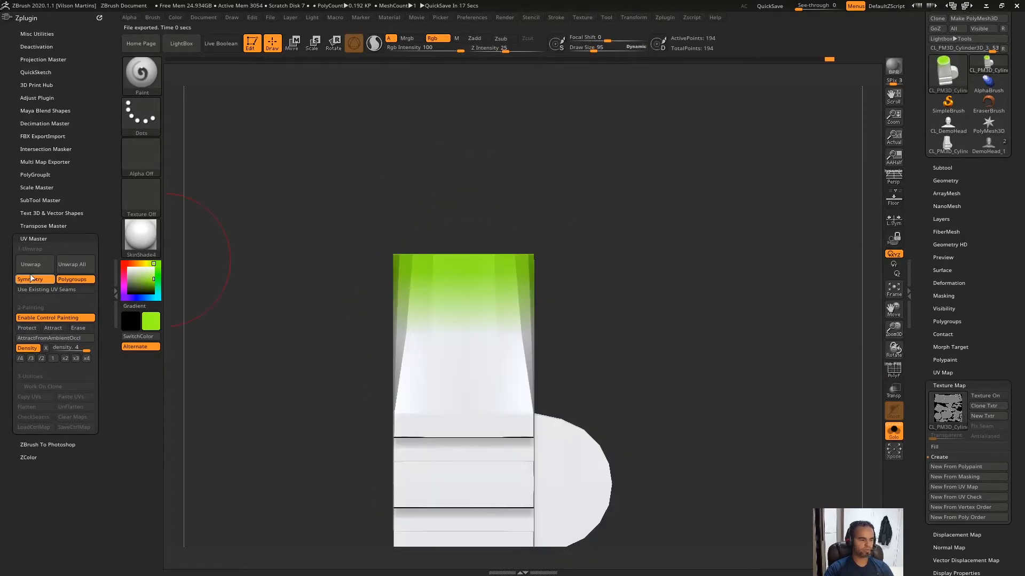
left_click(31, 264)
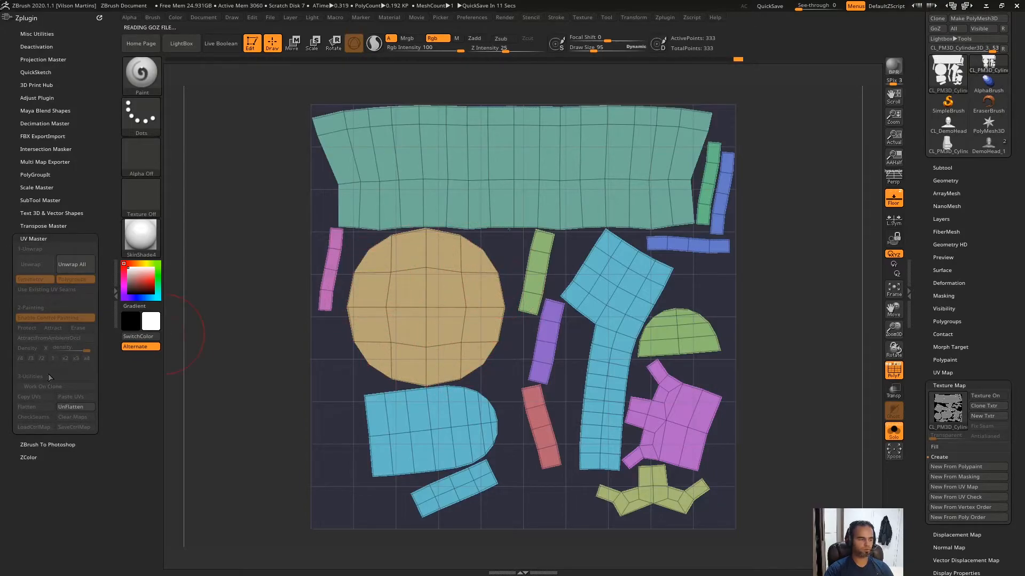
left_click(74, 407)
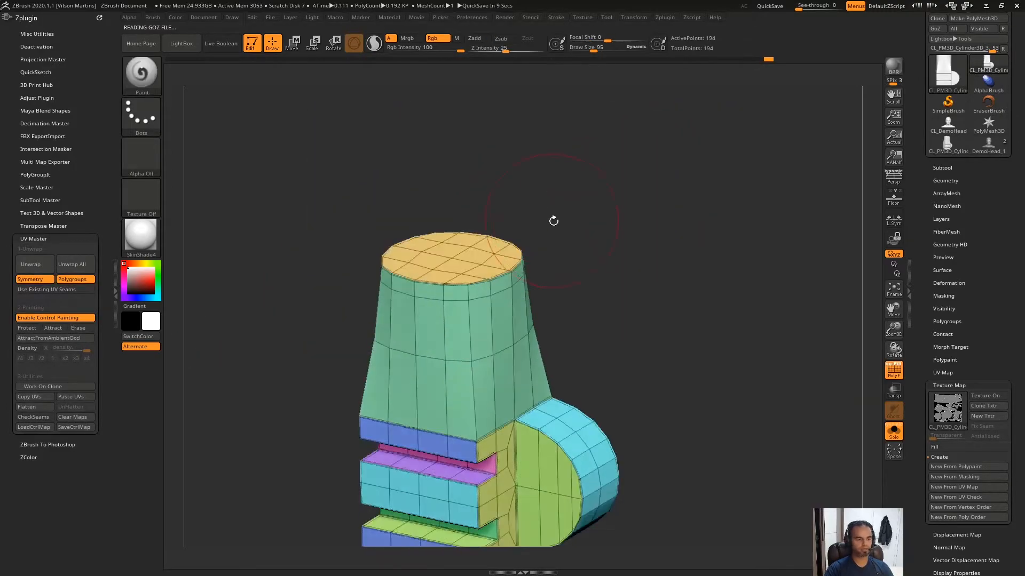
Reactivate Density painting and clear the green painting from the cylinder's top with Density 1
left_click(33, 349)
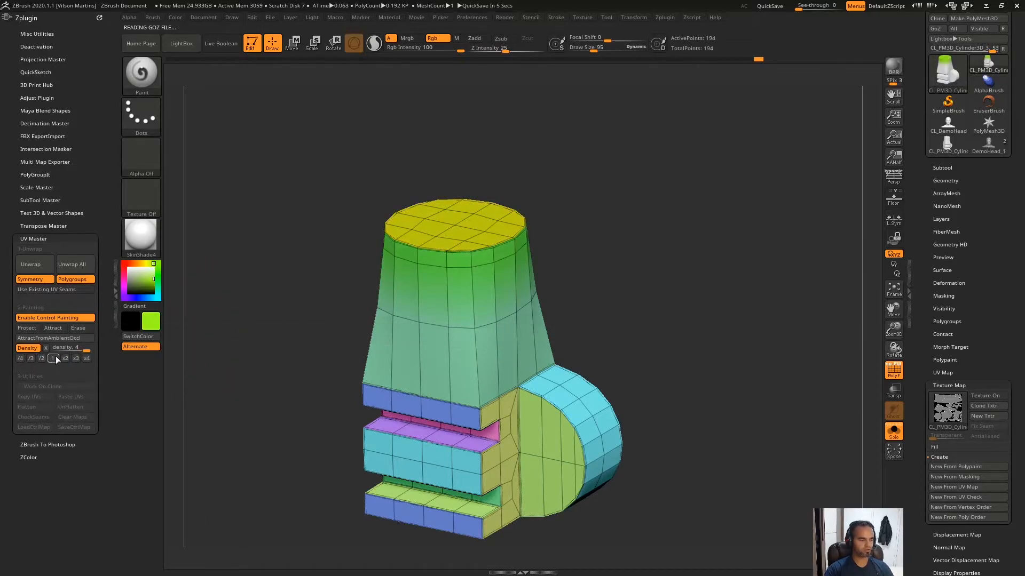
key("shift+f")
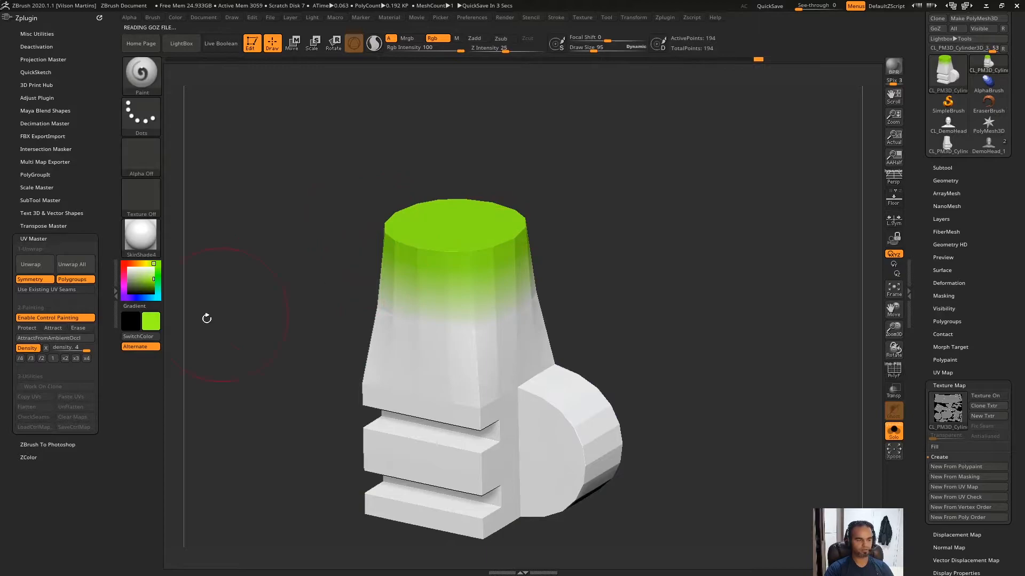
left_click_drag(142, 274, 141, 271)
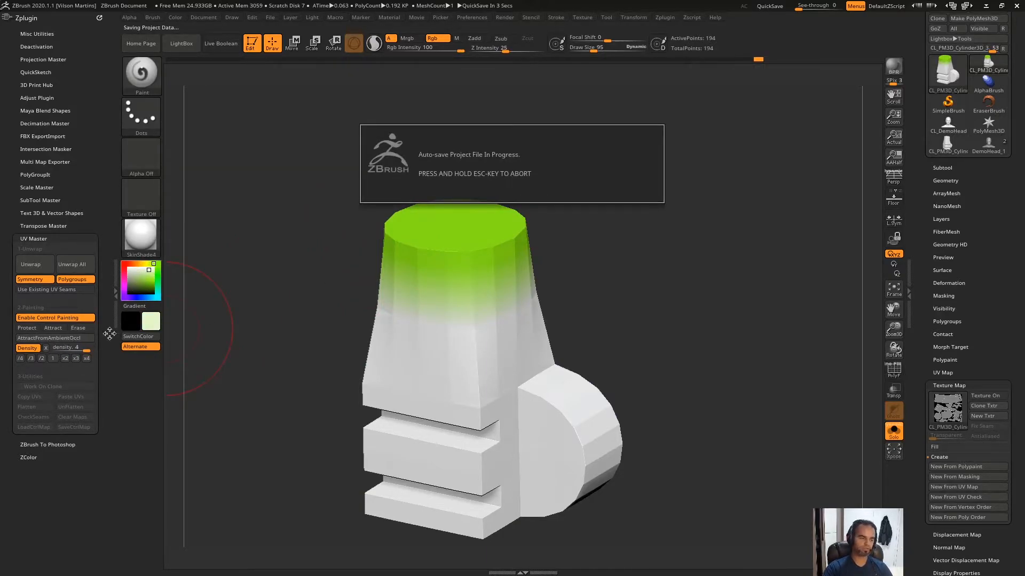
key("Escape")
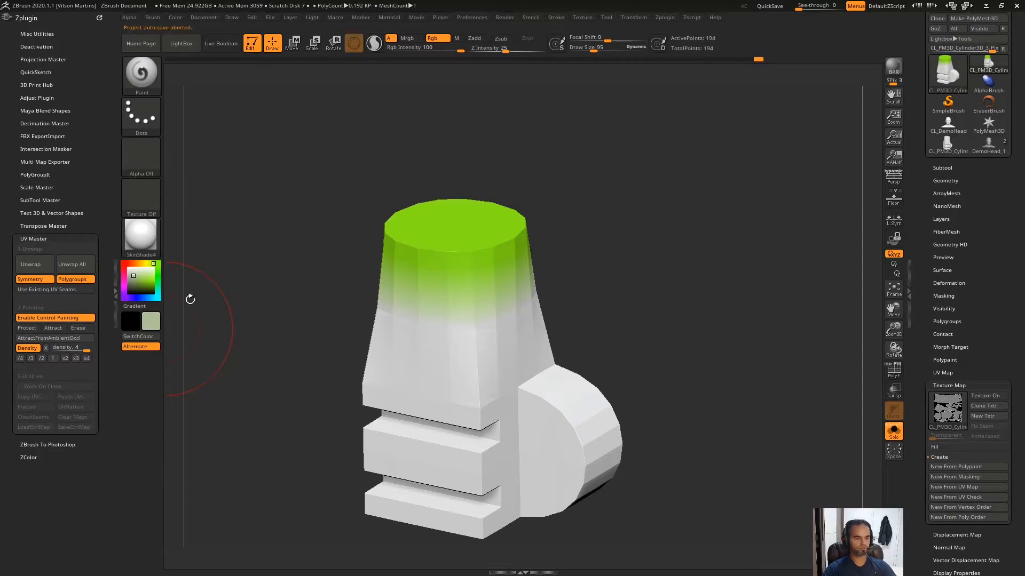
left_click(53, 359)
mouse_move(425, 288)
right_mouse_down()
mouse_move(439, 261)
mouse_move(549, 337)
right_mouse_up()
key("ctrl+z")
right_click_drag(522, 238, 374, 219)
Unwrap the cylinder again and create a new UV check texture for it
left_click(30, 264)
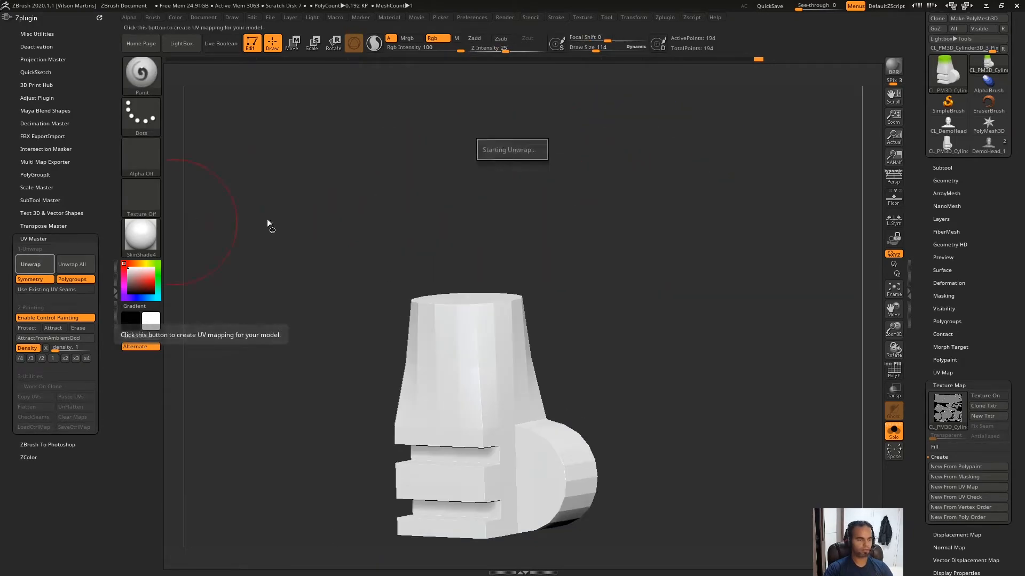
left_click(967, 498)
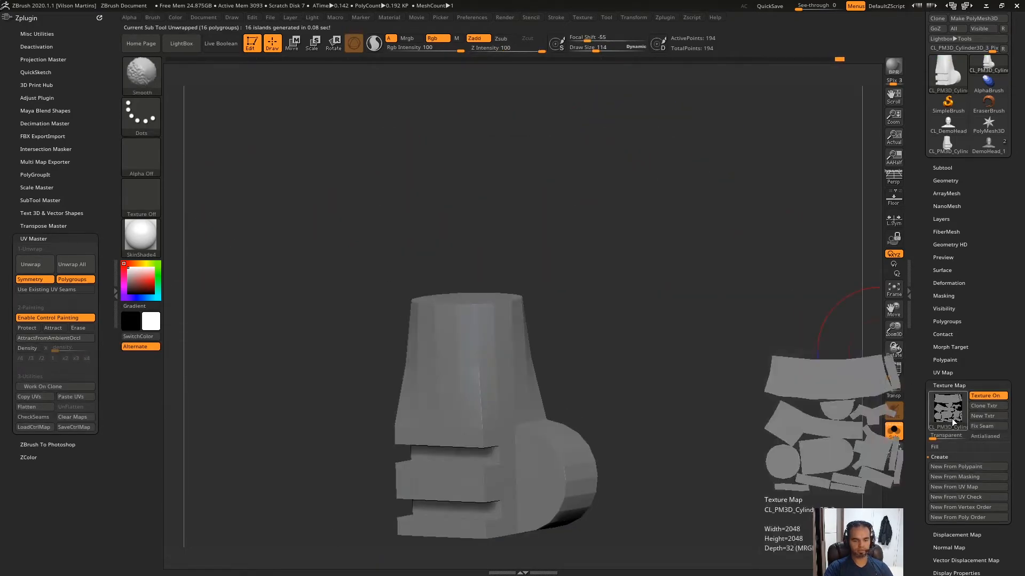
Examine the low-resolution cylinder clone's texture and compare its geometry with the original subdivided cylinder
right_click_drag(790, 374, 676, 255)
key("shift+f")
right_click_drag(658, 293, 321, 274)
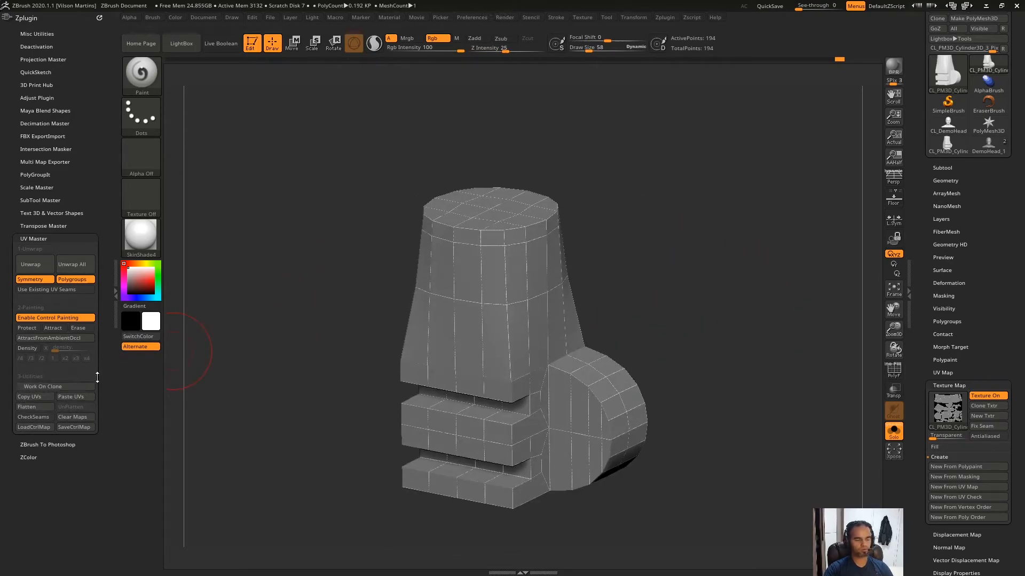
left_click_drag(630, 222, 565, 225)
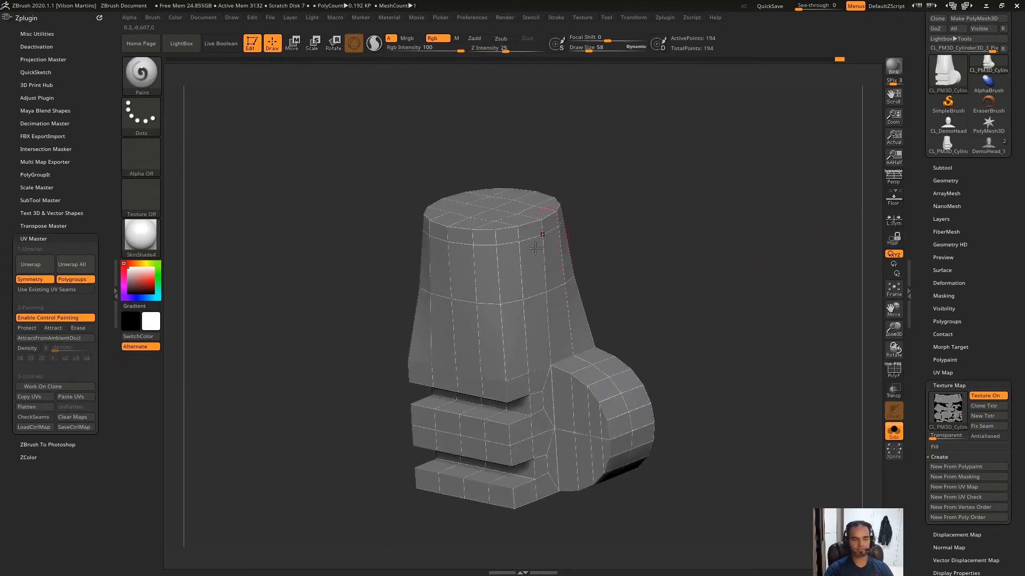
left_click(949, 145)
left_click(958, 181)
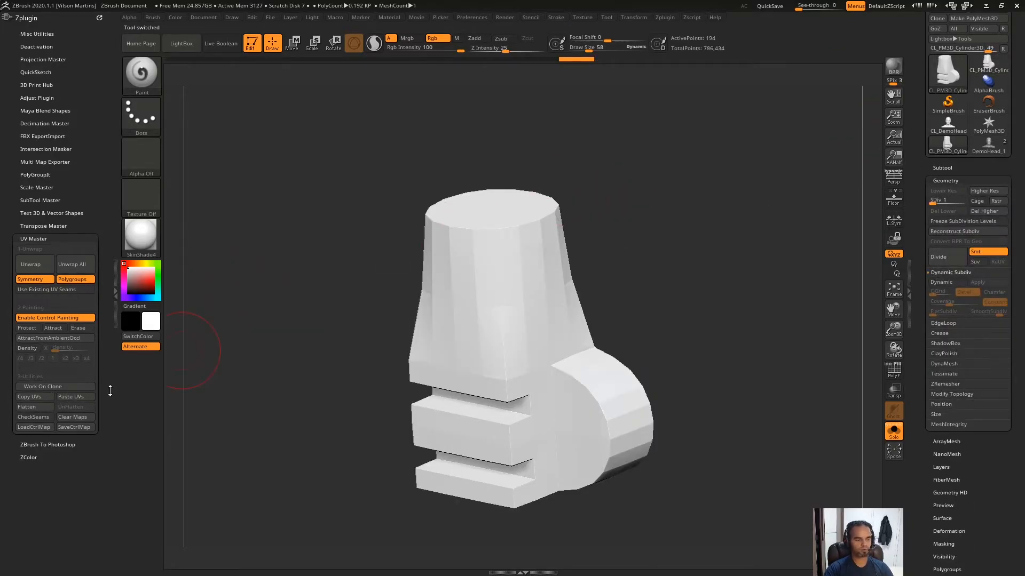
left_click(988, 65)
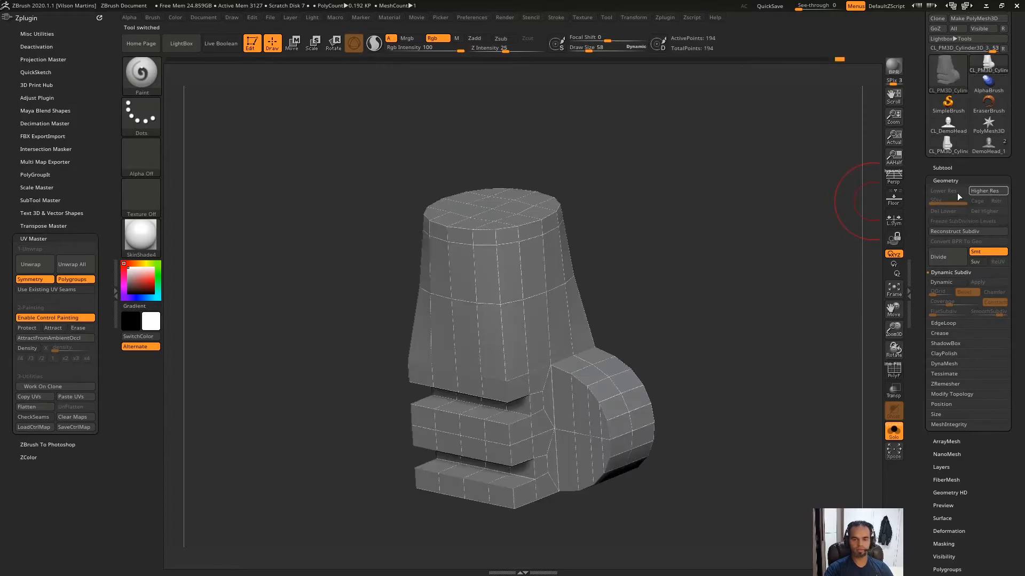
right_click_drag(543, 233, 519, 243, "ctrl")
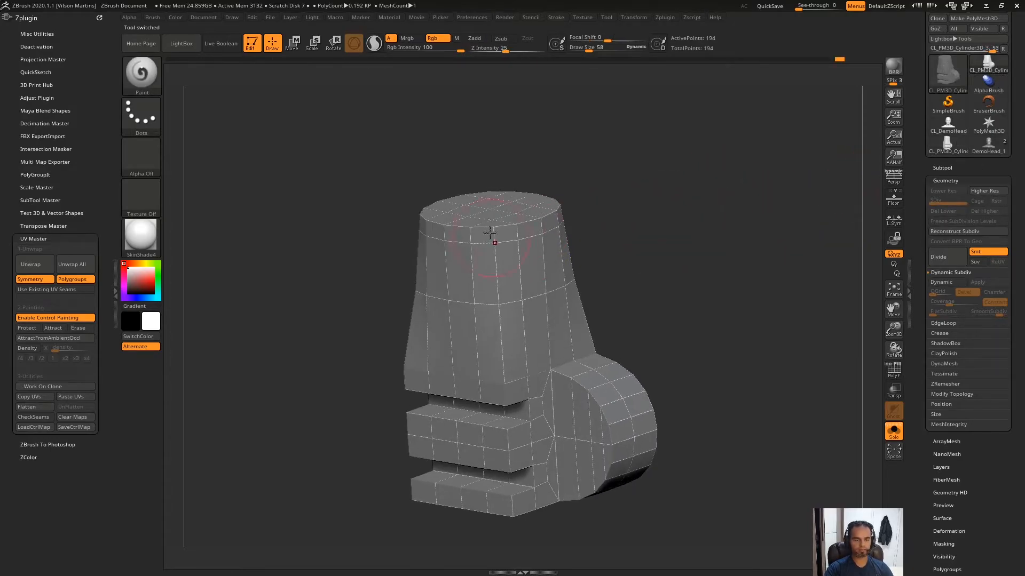
key("ctrl+d")
key("ctrl+d")
key("ctrl+d")
key("ctrl+d")
key("ctrl+d")
key("ctrl+d")
key("shift+f")
key("shift+f")
left_click(988, 65)
left_click(988, 65)
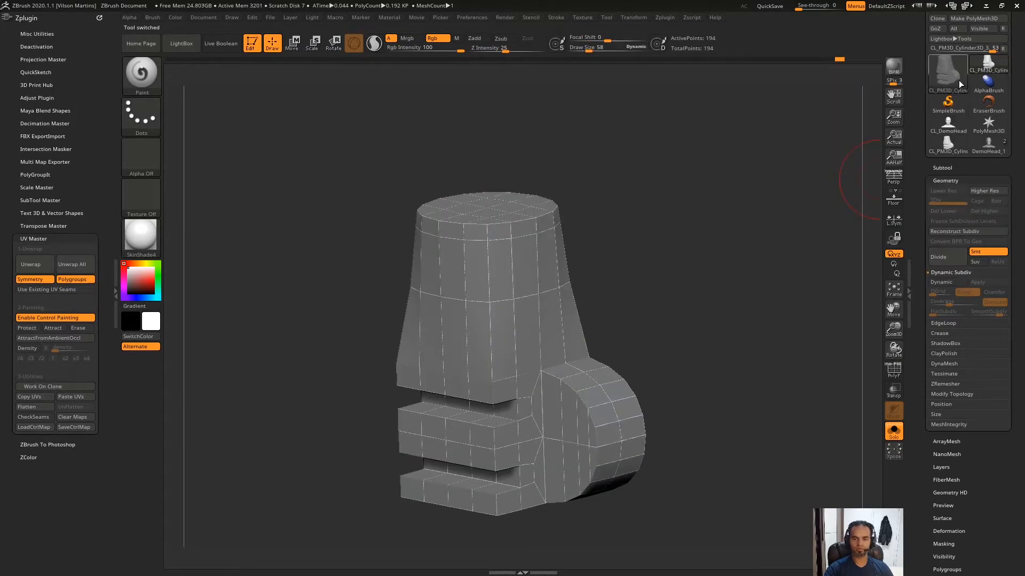
Switch to the original cylinder, paste the clone's UVs onto it and raise it to its highest subdivision level
left_click_drag(647, 197, 639, 198)
left_click(948, 143)
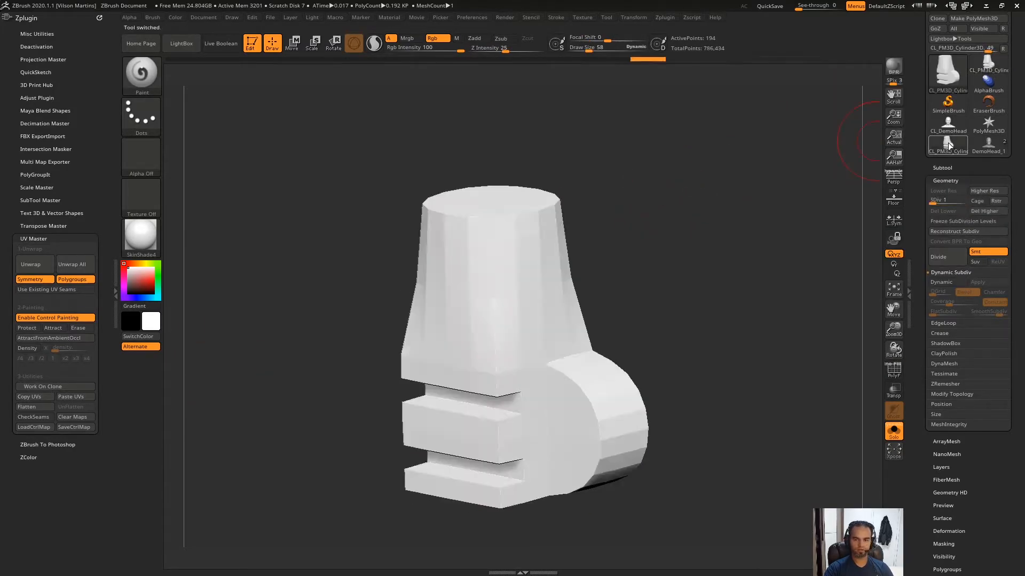
key("shift+f")
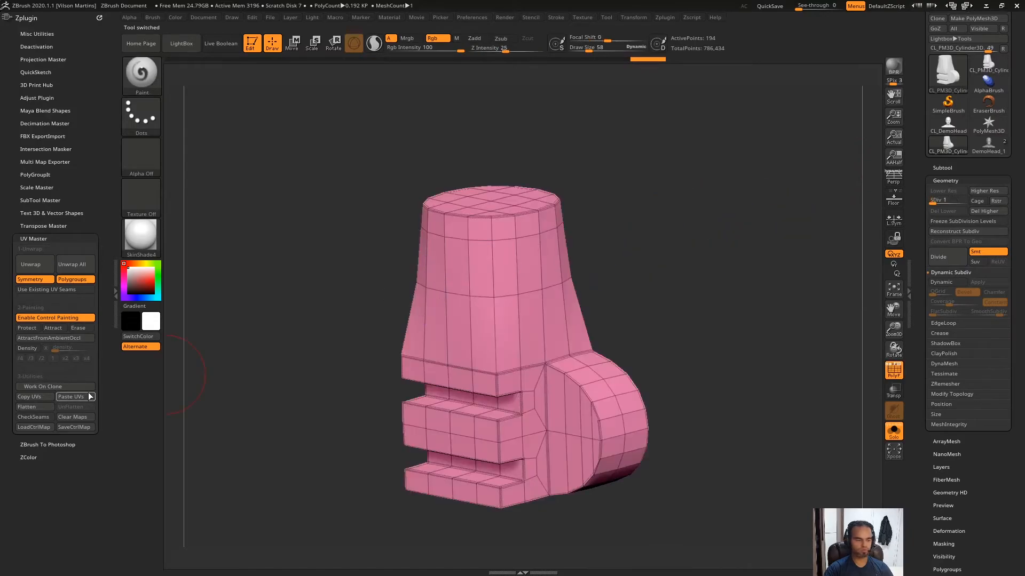
left_click(76, 397)
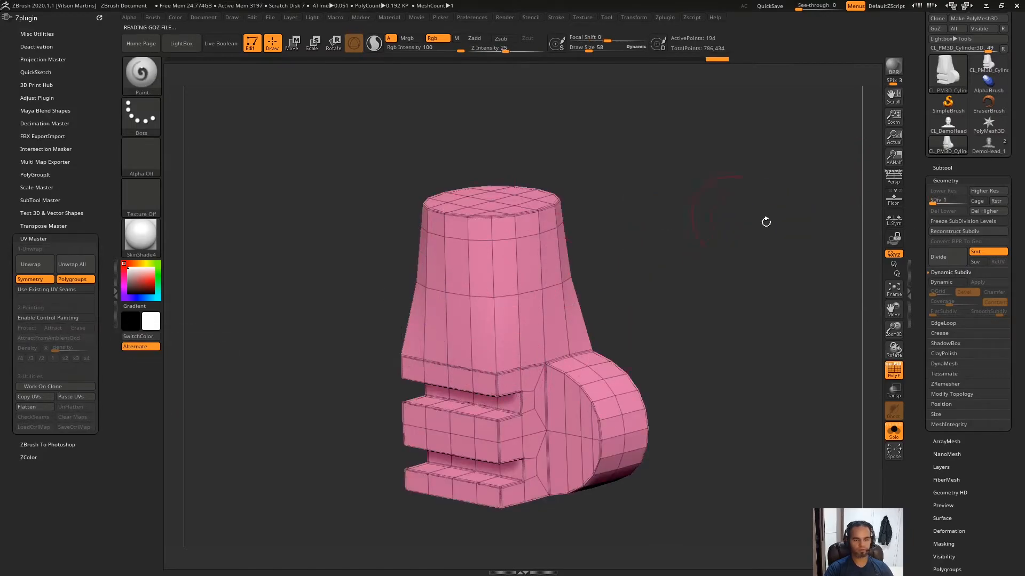
left_click_drag(963, 202, 965, 201)
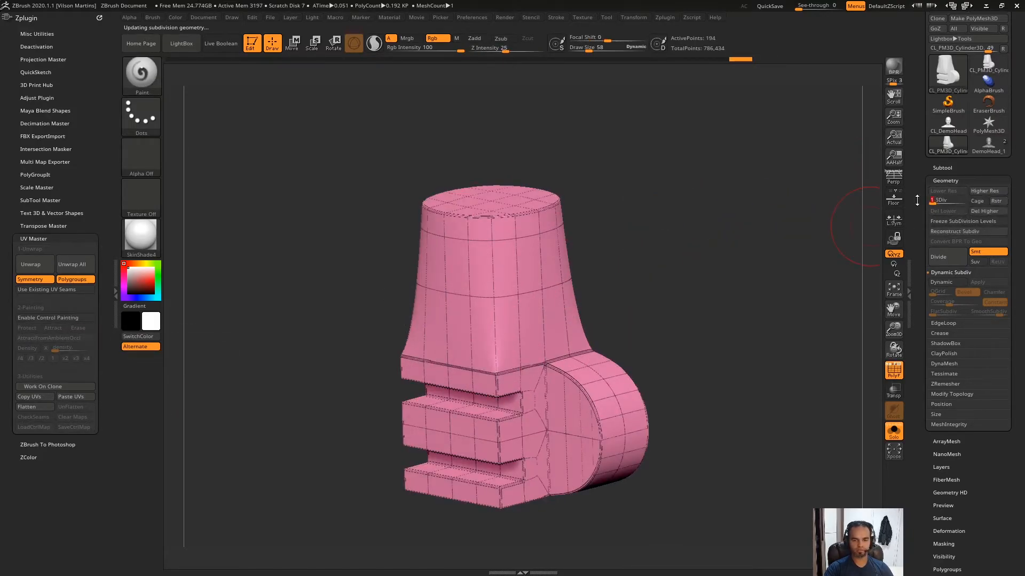
left_click(963, 201)
Create a new texture map from the subdivided cylinder's pasted UVs and check it on the model
left_click(954, 181)
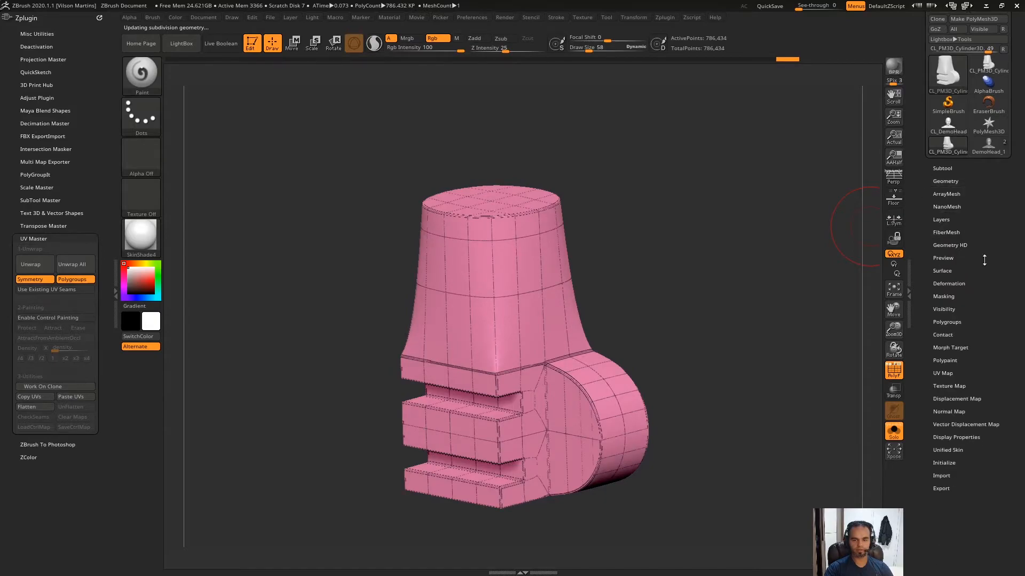
left_click_drag(968, 419, 968, 305)
left_click(1001, 270)
left_click(939, 344)
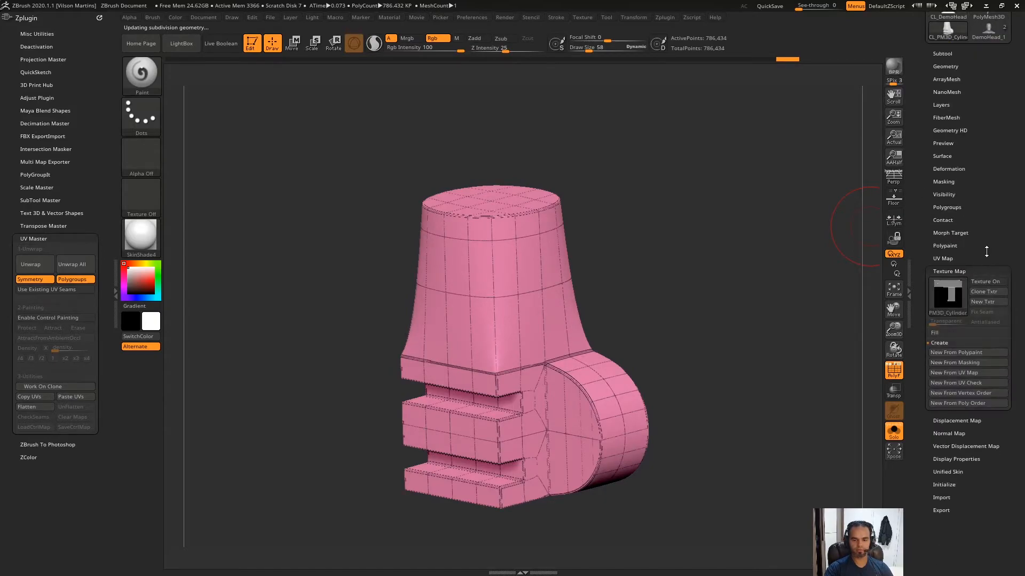
left_click(975, 364)
mouse_move(950, 315)
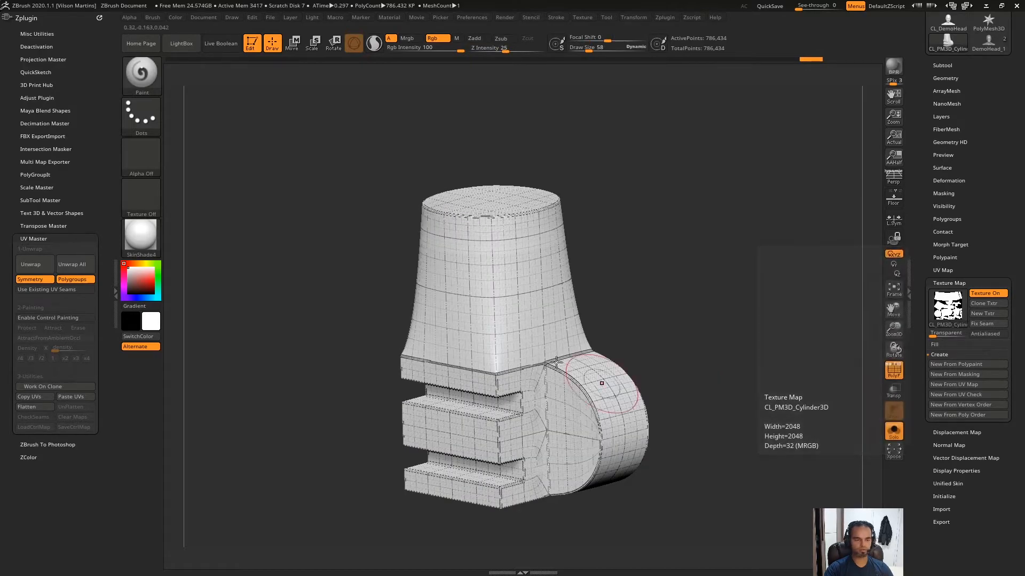
key("shift+f")
key("shift+f")
left_click_drag(714, 259, 750, 254, "alt")
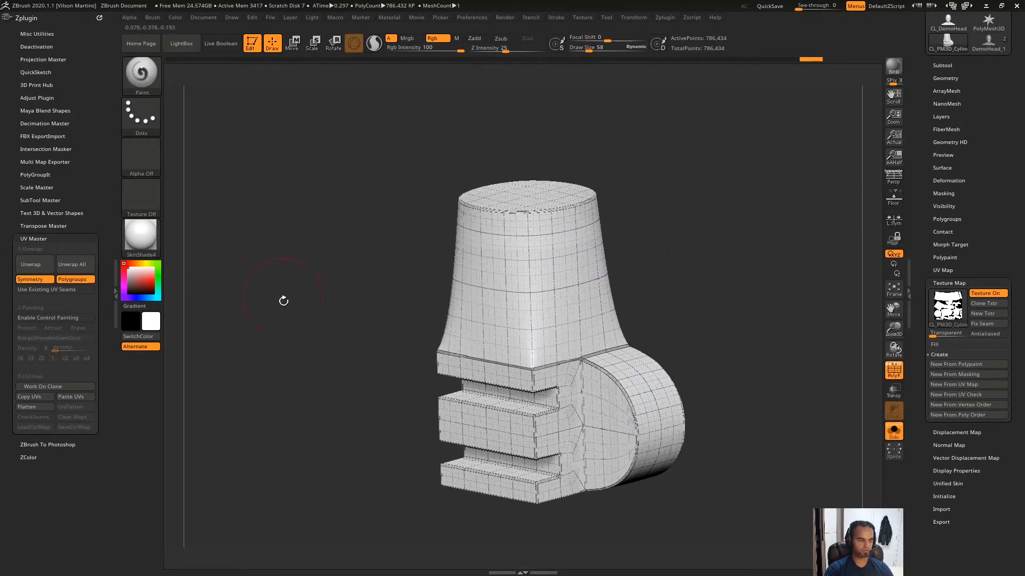
Inspect the cylinder clone's flattened UV islands and, with its texture turned off, its UV seams
left_click_drag(975, 151, 999, 279)
left_click(991, 121)
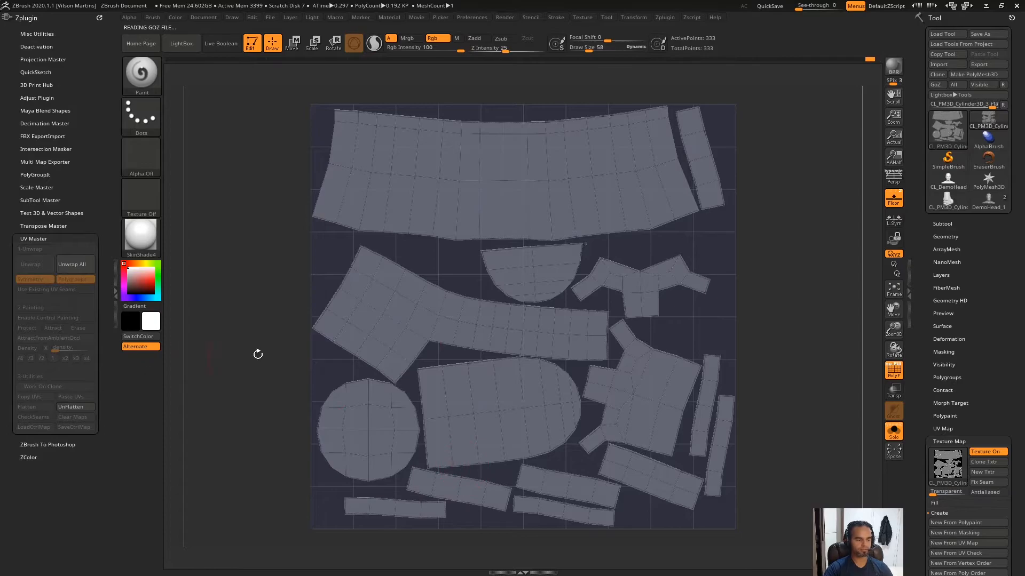
left_click(76, 407)
left_click(985, 451)
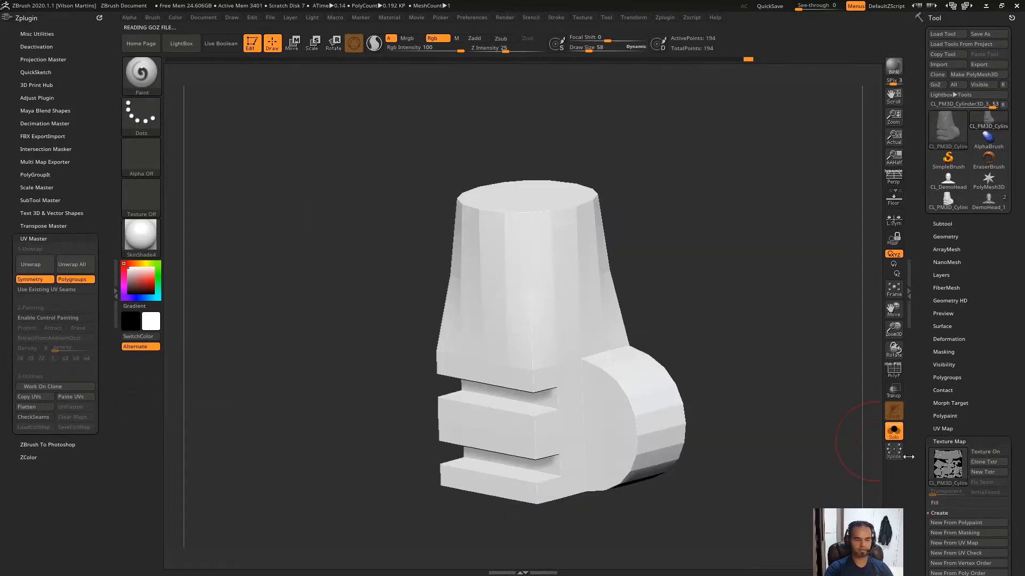
left_click(32, 417)
left_click_drag(427, 314, 860, 214)
Switch to the DemoHead model and create a low-resolution working clone of it with Work On Clone
left_click(983, 194)
key("shift+f")
key("shift+f")
left_click_drag(256, 336, 347, 297)
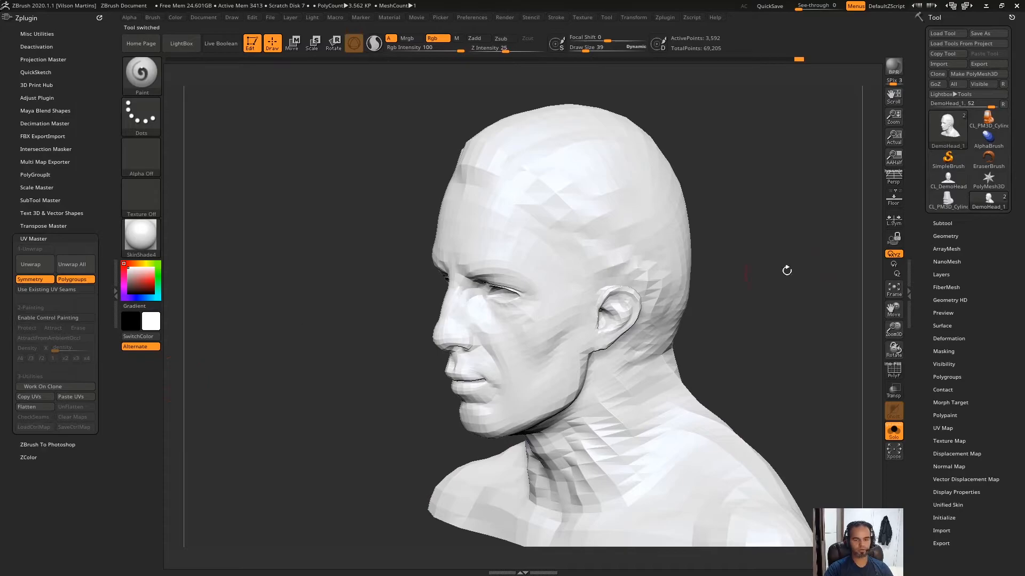
left_click(945, 236)
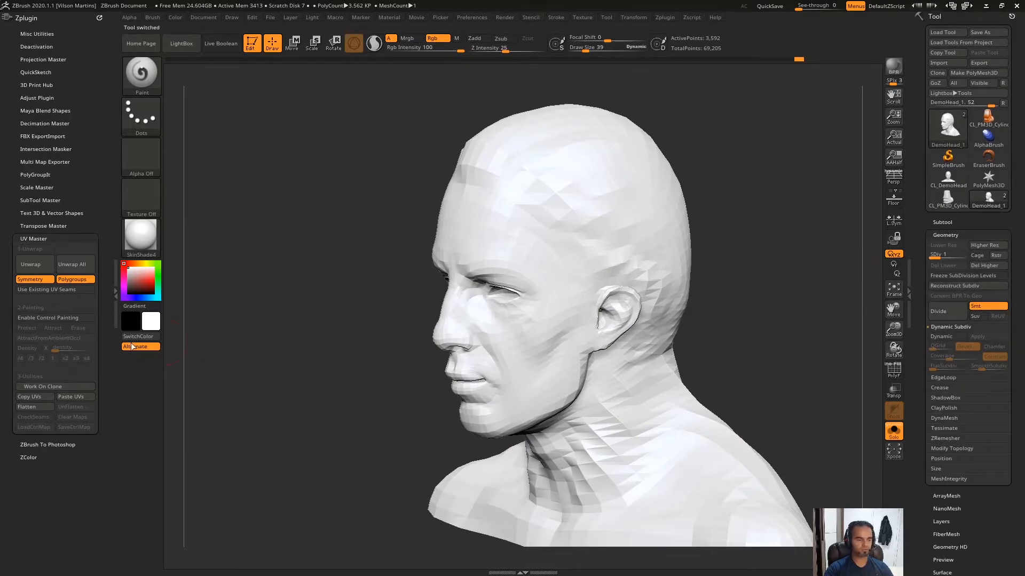
left_click(56, 387)
Check the UV seams on the head clone from several sides and hide them again
left_click_drag(723, 246, 422, 289)
left_click(33, 418)
left_click(31, 418)
left_click_drag(297, 334, 347, 290)
left_click_drag(470, 320, 552, 368, "alt")
left_click_drag(254, 358, 235, 364)
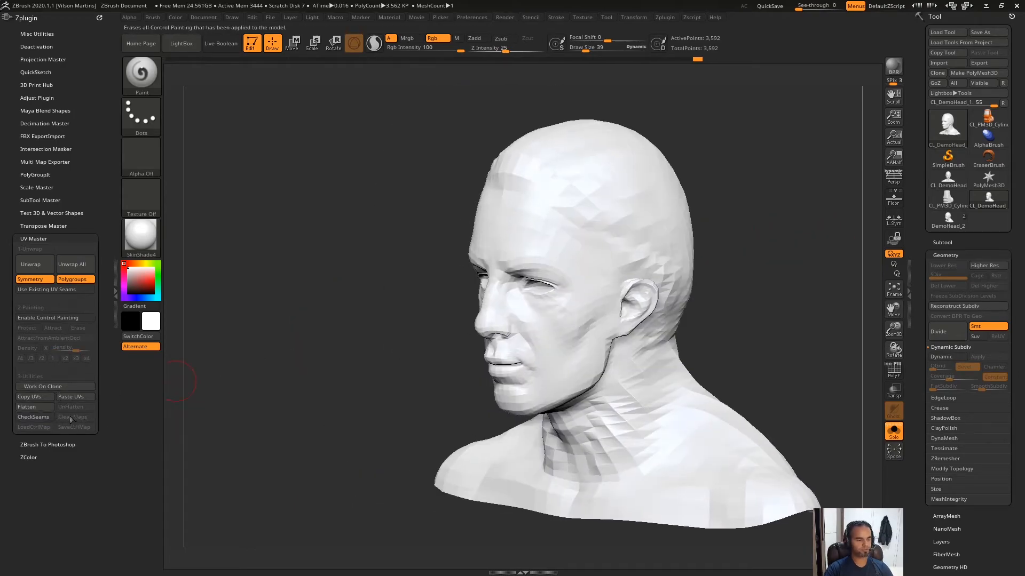
left_click_drag(339, 338, 310, 320, "alt")
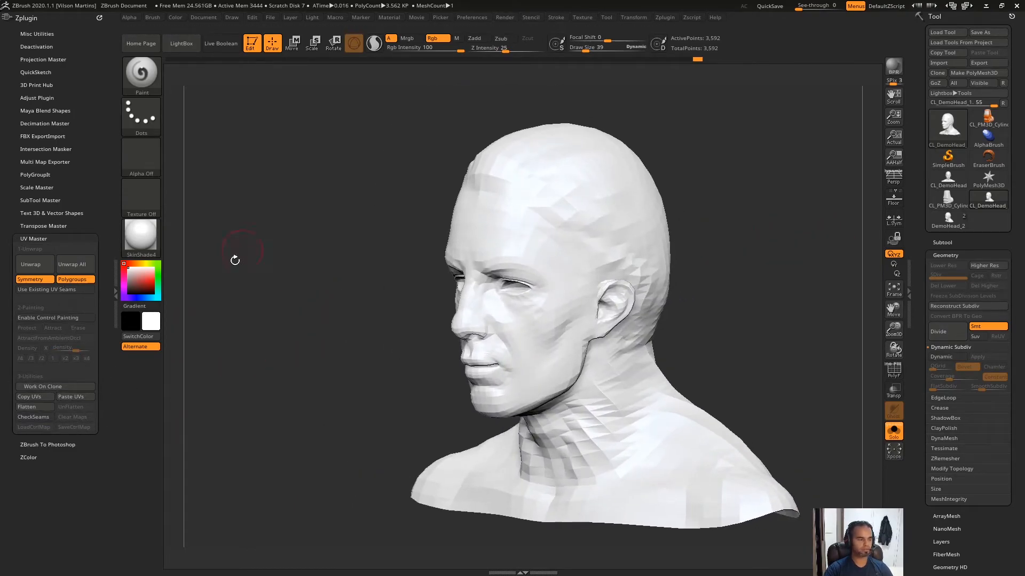
Enable control painting on the head clone and display its existing Protect and Attract painting
left_click(62, 318)
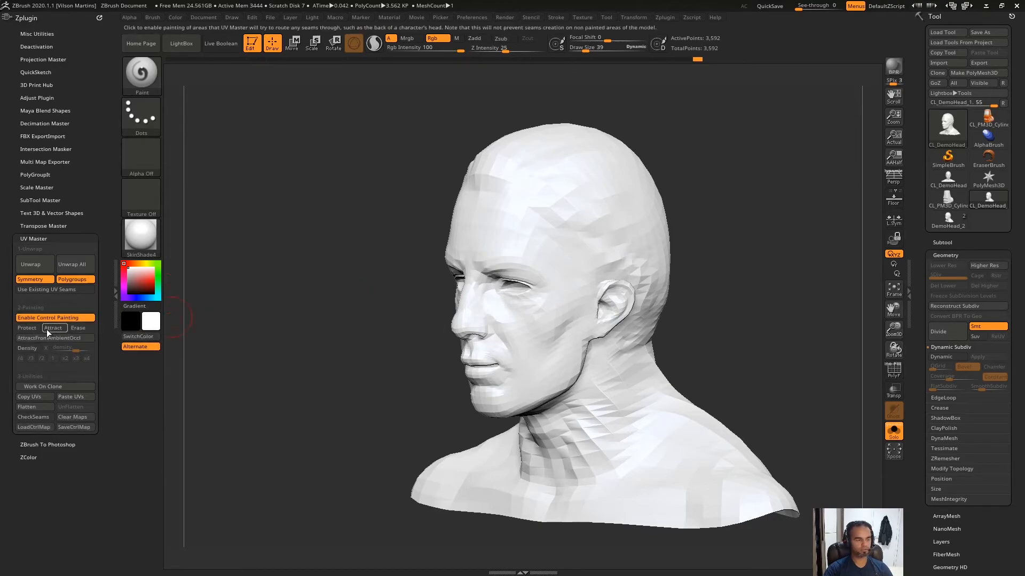
left_click_drag(288, 313, 357, 220)
left_click_drag(414, 317, 253, 337)
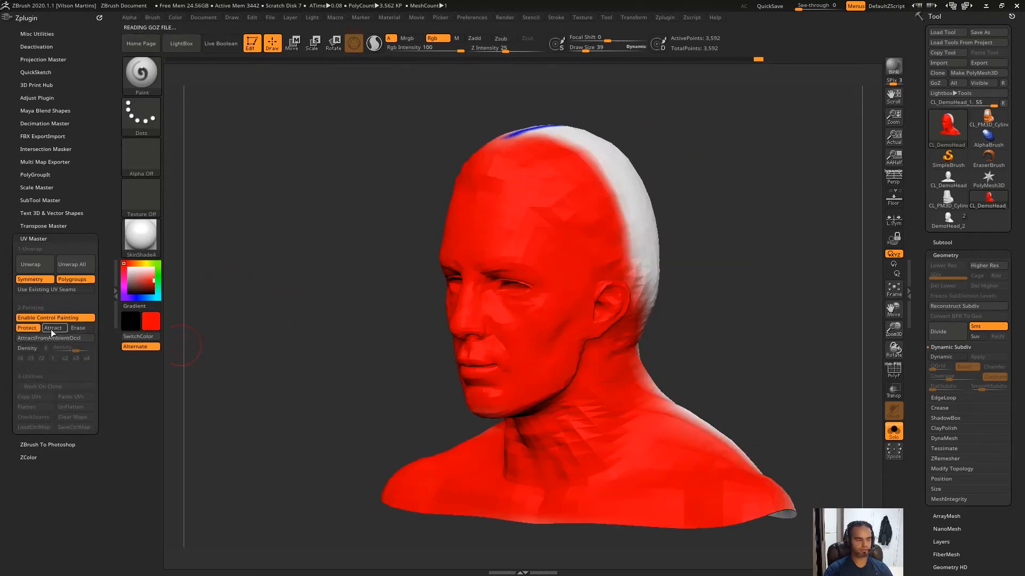
left_click(52, 328)
left_click(36, 328)
left_click(34, 337)
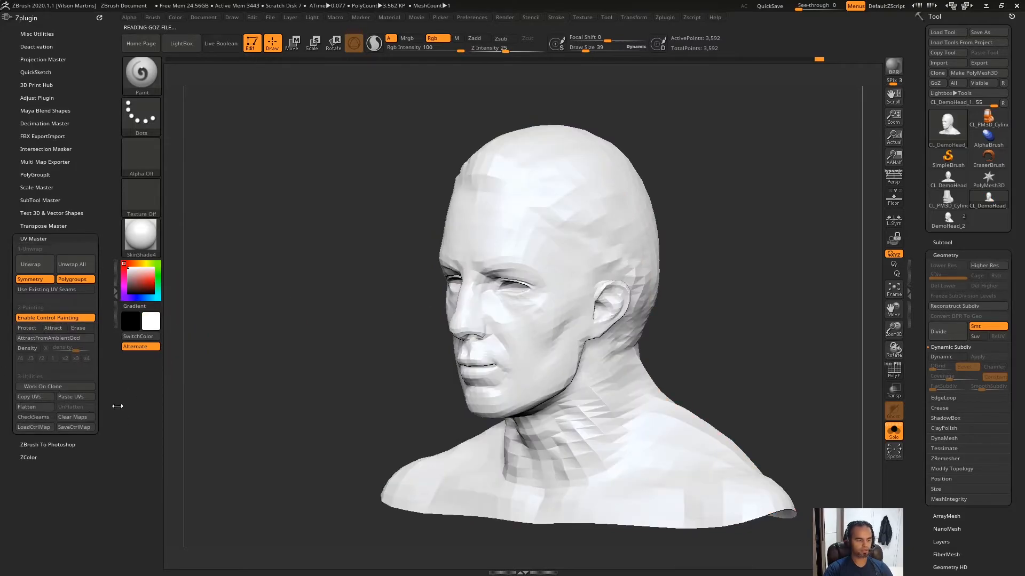
left_click_drag(197, 379, 172, 386, "alt")
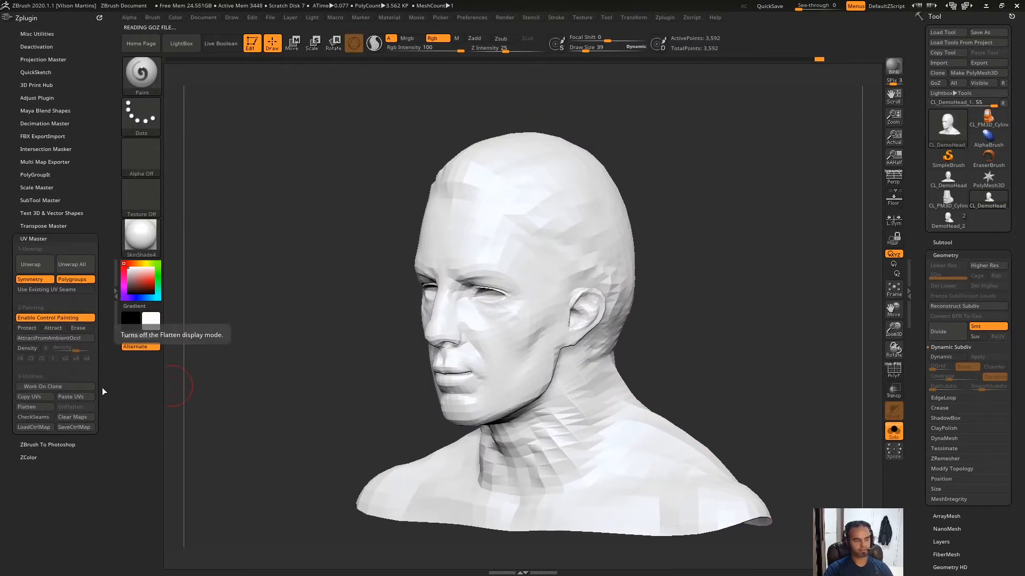
left_click_drag(270, 325, 169, 349)
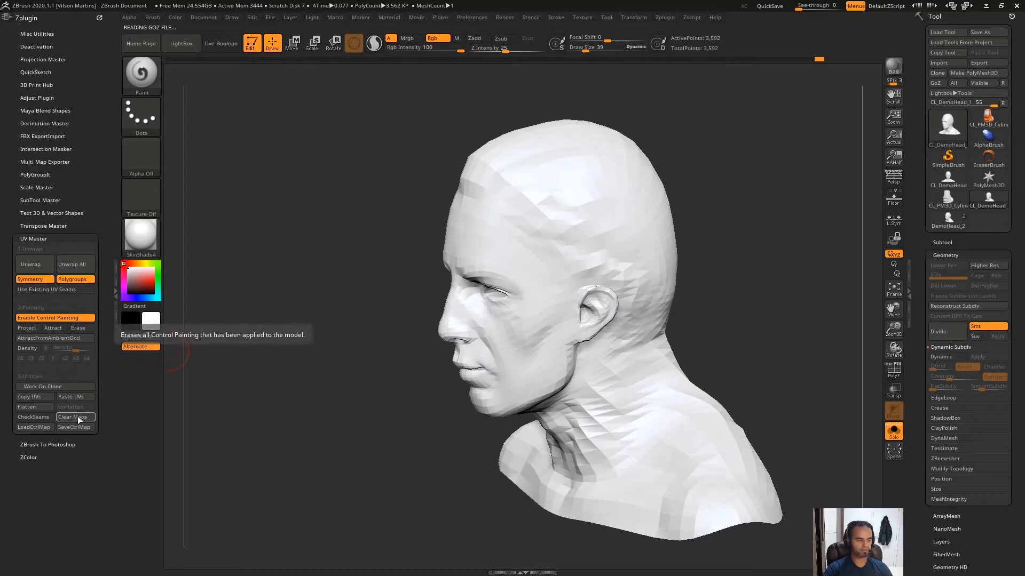
left_click_drag(224, 331, 330, 318)
Try Protect and Attract painting on the head clone with a resized brush and undo the last change
left_click(28, 331)
key("s")
mouse_move(656, 189)
left_mouse_down()
mouse_move(569, 197)
mouse_move(576, 201)
left_mouse_up()
left_click_drag(406, 219, 550, 243)
left_click_drag(688, 240, 585, 249)
left_click_drag(422, 235, 520, 229)
key("s")
mouse_move(522, 228)
left_mouse_down()
mouse_move(430, 258)
mouse_move(529, 253)
mouse_move(523, 245)
mouse_move(505, 435)
mouse_move(579, 469)
left_mouse_up()
left_click(56, 329)
left_click(50, 330)
left_click(50, 330)
left_click(35, 330)
left_click(49, 330)
key("ctrl+z")
Try the Erase control painting mode on the head clone and reduce the brush size to 69
left_click_drag(651, 224, 547, 226)
key("bracketleft")
key("bracketleft")
key("bracketleft")
key("bracketleft")
key("bracketleft")
left_click(79, 328)
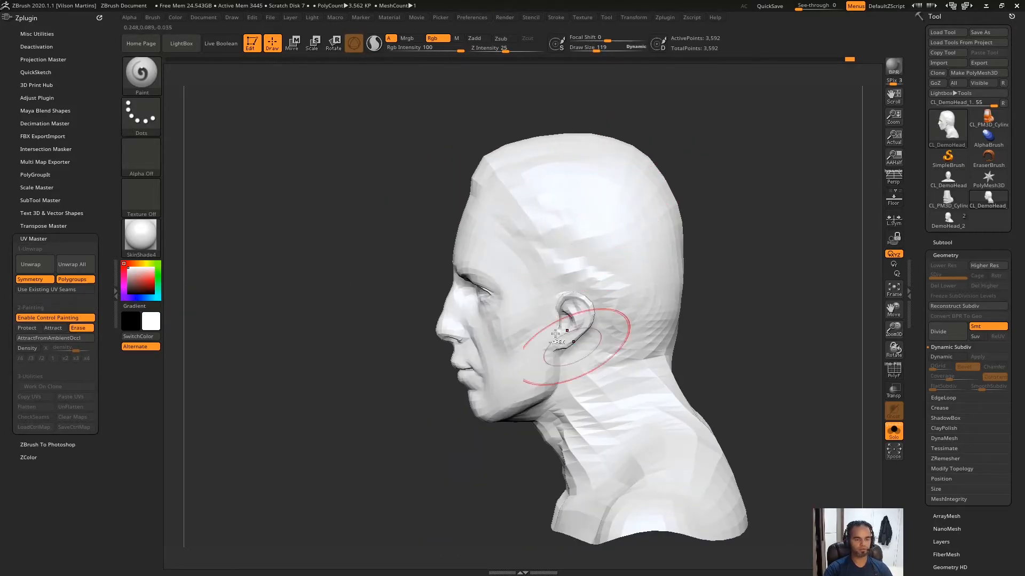
left_click(32, 330)
left_click_drag(314, 356, 302, 371)
key("bracketleft")
key("bracketleft")
key("bracketleft")
key("bracketleft")
key("bracketleft")
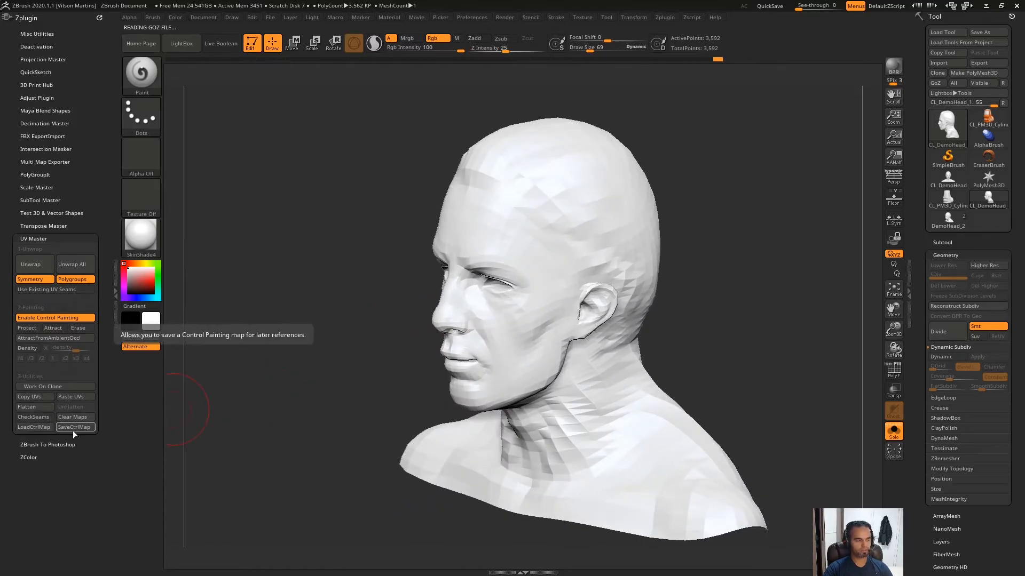
Paint Protect over the head clone's face, neck and shoulders with a brush size of 215
left_click(29, 330)
right_click_drag(479, 243, 508, 225)
key("s")
mouse_move(504, 225)
left_mouse_down()
mouse_move(516, 225)
mouse_move(480, 194)
mouse_move(514, 222)
mouse_move(507, 468)
mouse_move(561, 480)
mouse_move(550, 308)
left_mouse_up()
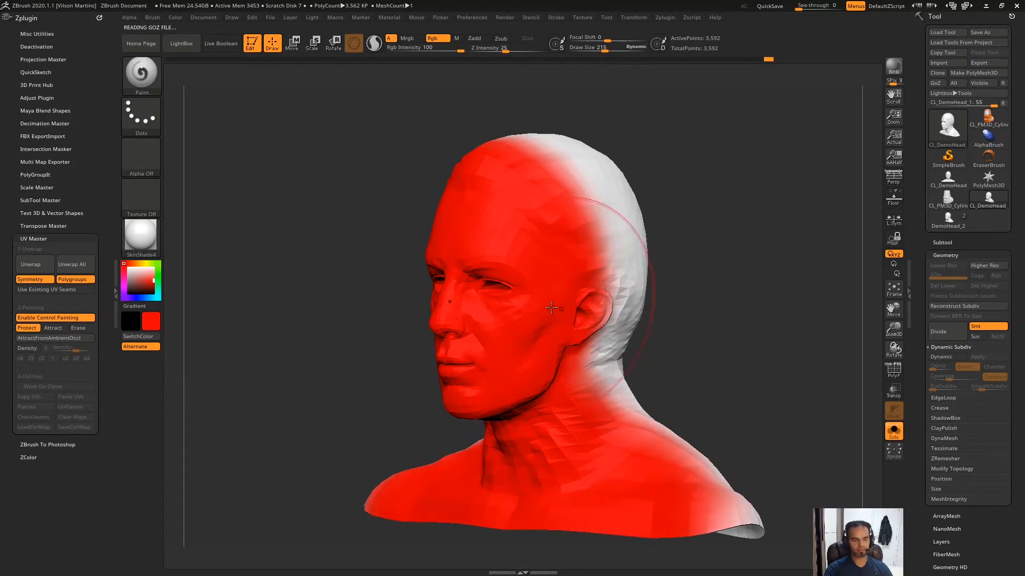
right_click_drag(551, 308, 312, 315)
Paint Attract on the unprotected crown of the head with a brush size of 33
left_click(53, 328)
key("s")
left_click_drag(619, 227, 603, 227)
right_click_drag(731, 230, 686, 231)
mouse_move(686, 175)
left_mouse_down()
mouse_move(709, 246)
mouse_move(691, 142)
mouse_move(651, 109)
left_mouse_up()
mouse_move(610, 94)
right_mouse_down()
mouse_move(696, 158)
mouse_move(710, 193)
right_mouse_up()
mouse_move(710, 192)
right_mouse_down()
mouse_move(758, 167)
mouse_move(676, 179)
right_mouse_up()
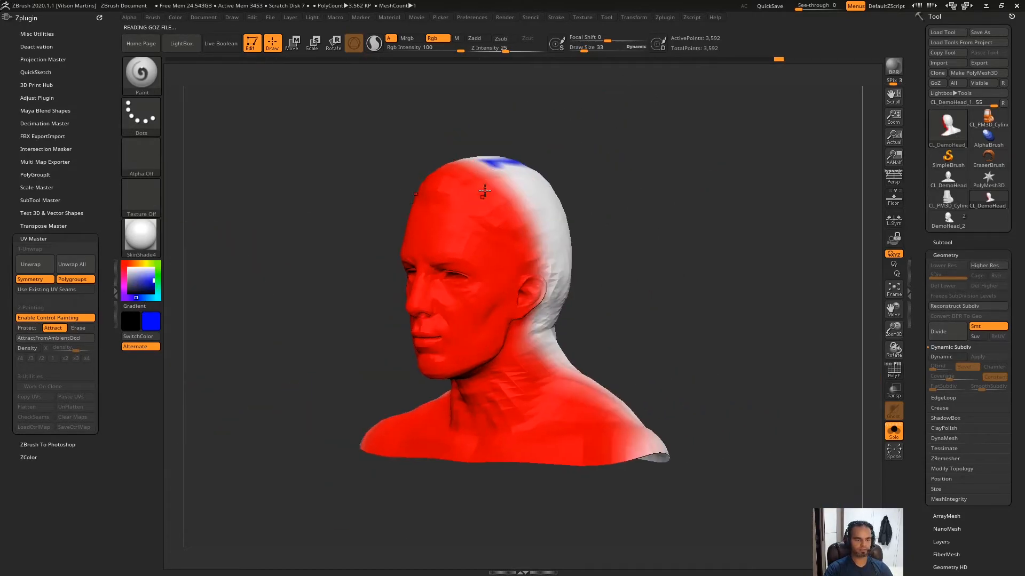
Unwrap the head clone using the control painting and inspect its flattened UV islands
left_click(48, 337)
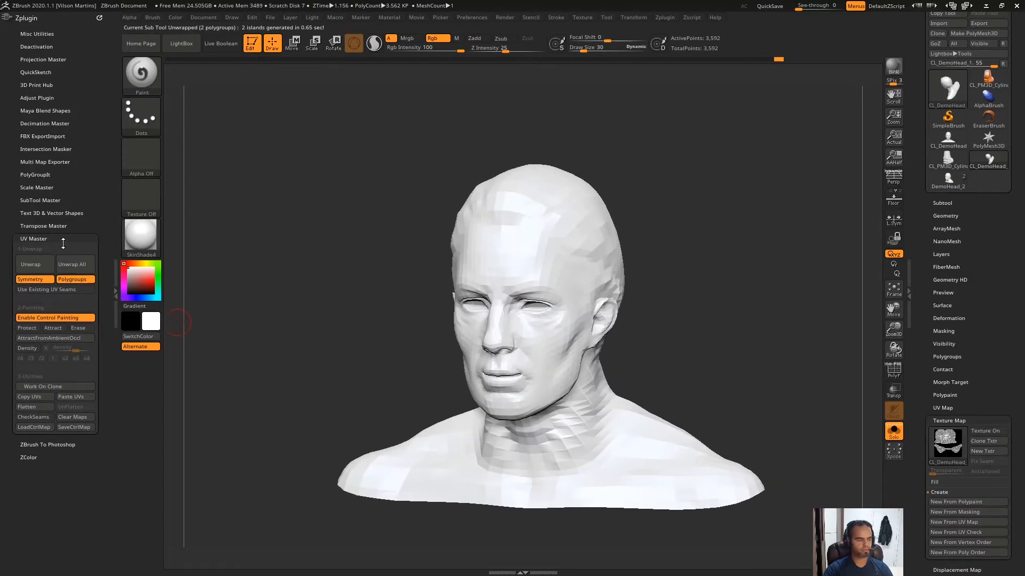
left_click_drag(313, 282, 686, 81)
key("shift+f")
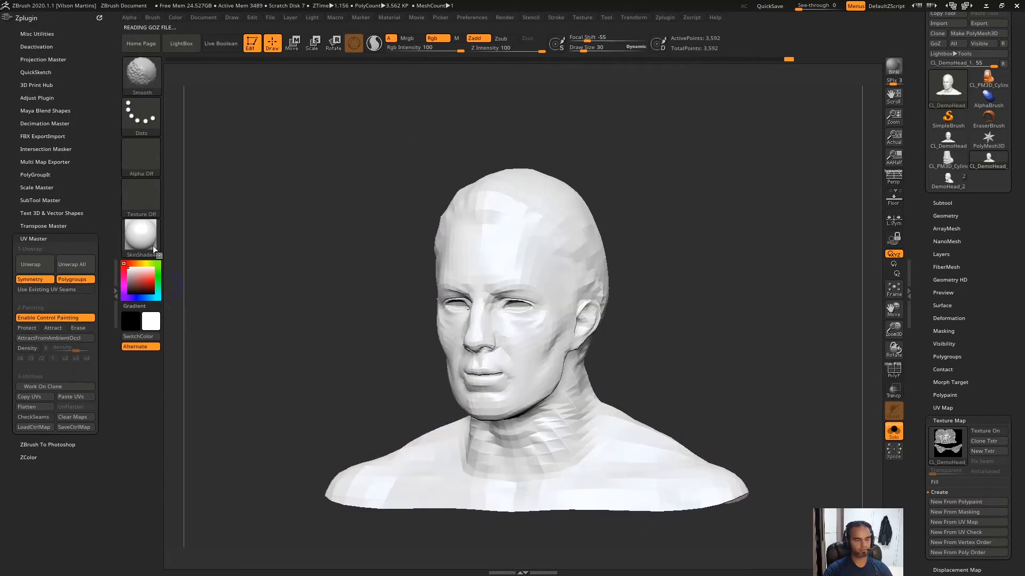
left_click(47, 407)
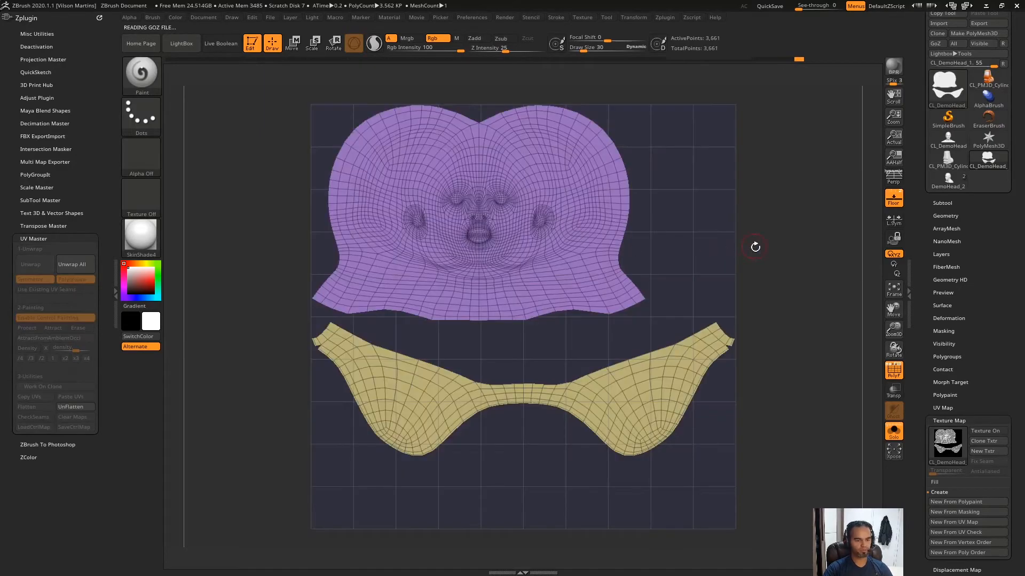
left_click_drag(772, 249, 752, 350)
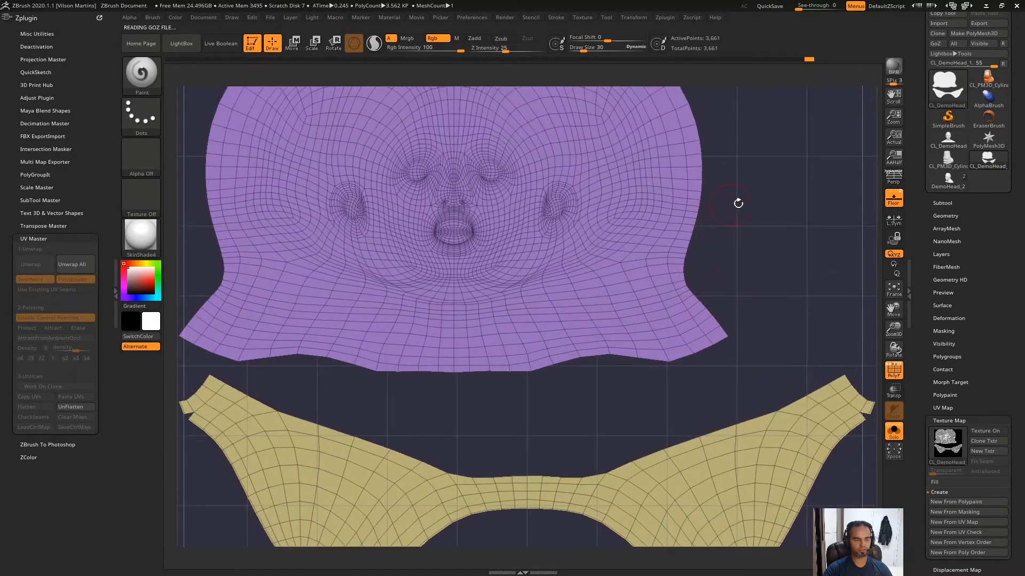
left_click_drag(739, 204, 712, 307, "alt")
left_click_drag(665, 224, 693, 254, "alt")
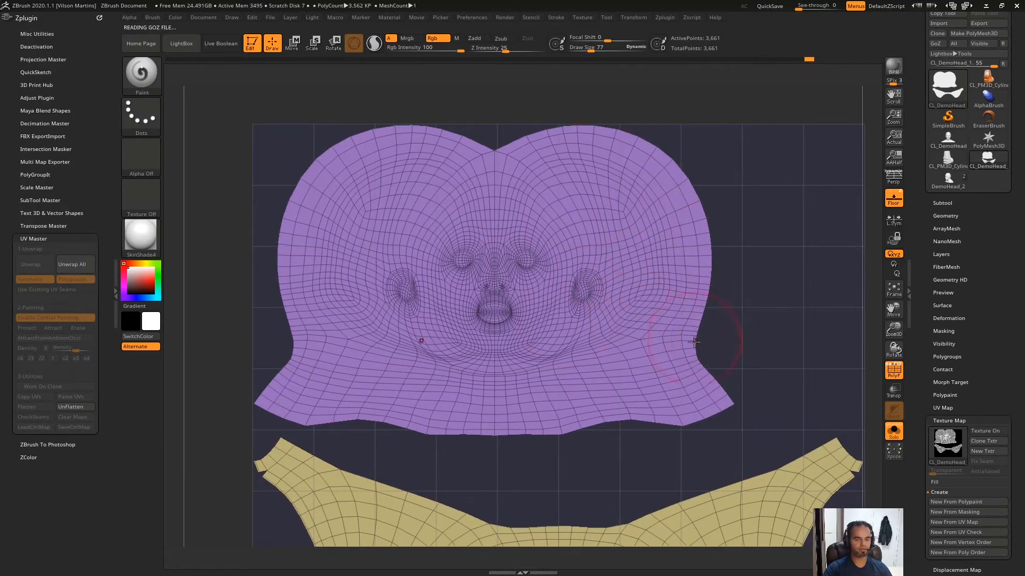
Choose the Move brush, isolate the flattened head island and enable Local Symmetry
left_click(140, 80)
key("m")
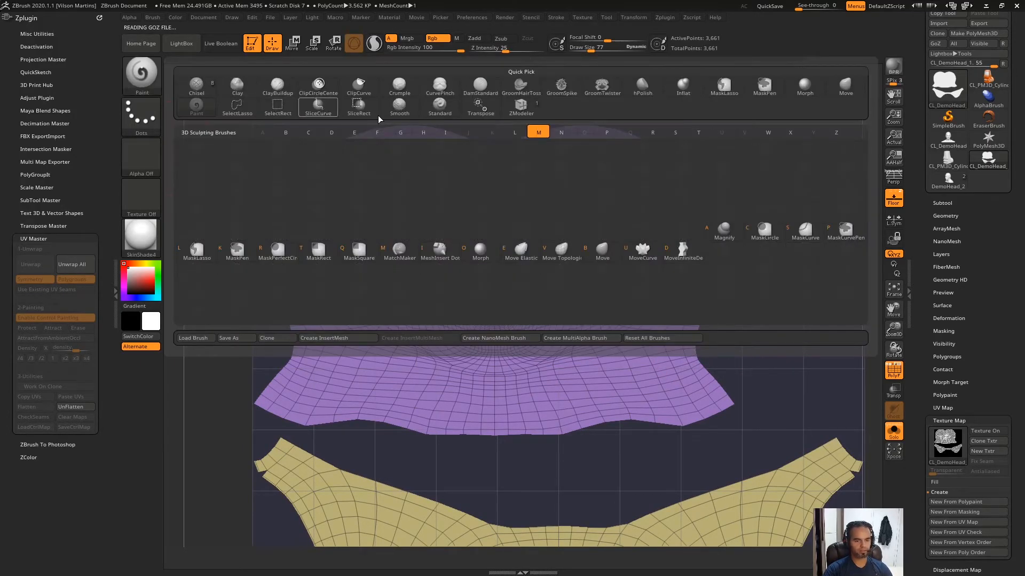
left_click(610, 252)
left_click_drag(772, 233, 764, 251, "alt")
right_click_drag(764, 250, 717, 272, "ctrl")
left_click_drag(717, 272, 714, 210, "alt")
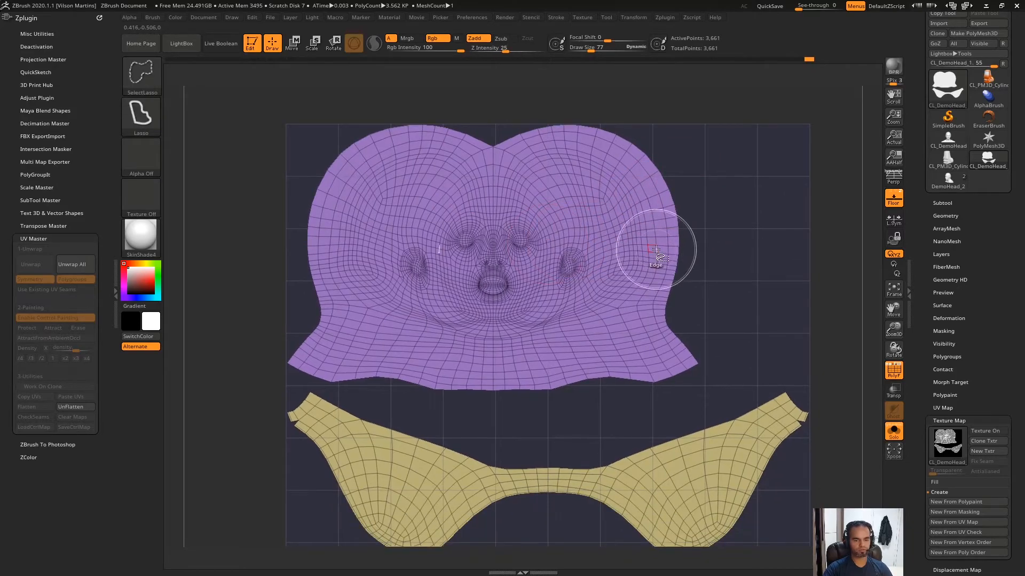
left_click(655, 245, "ctrl+shift")
left_click(894, 217)
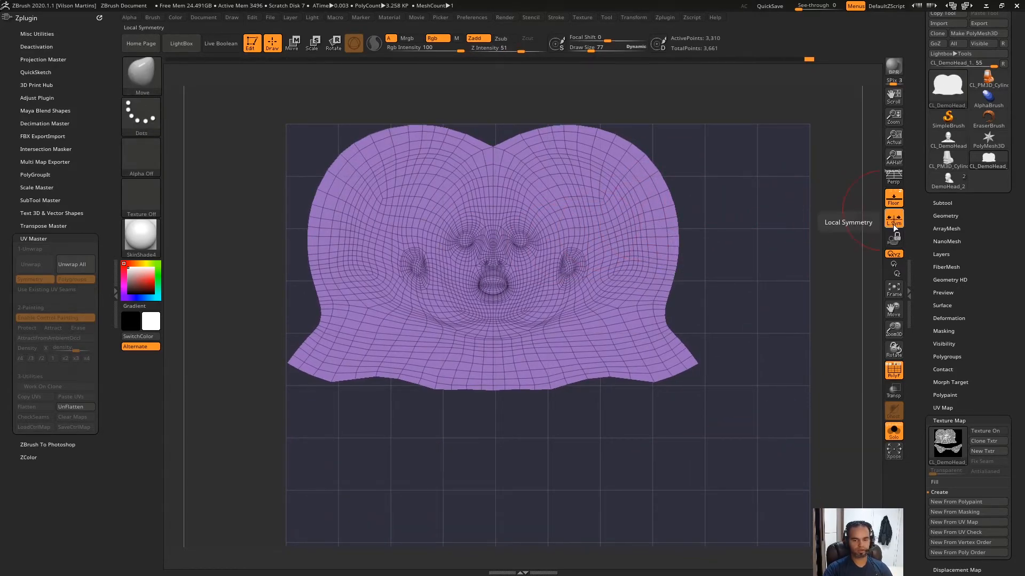
Reshape the lower side edges of the head island with the Move brush at size 62
right_click_drag(713, 288, 692, 296, "ctrl")
mouse_move(691, 297)
left_mouse_down("alt")
mouse_move(711, 303)
mouse_move(694, 325)
mouse_move(705, 324)
left_mouse_up("alt")
left_click_drag(695, 278, 704, 279)
key("bracketleft")
key("bracketleft")
key("bracketleft")
key("bracketleft")
left_click_drag(703, 324, 709, 335)
left_click_drag(803, 405, 814, 362, "alt")
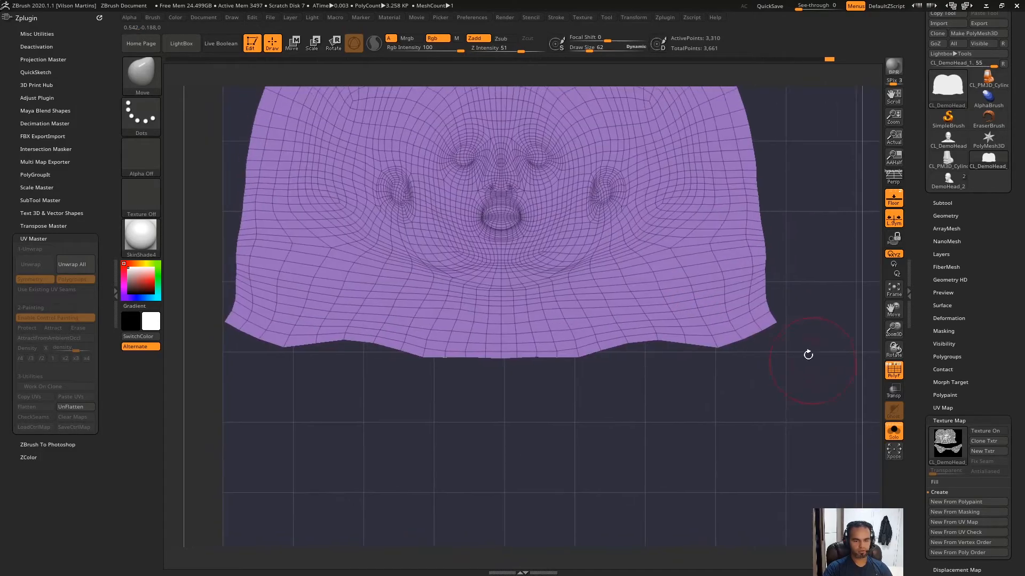
Mask the head island with MaskLasso so only its lower neck edge stays unmasked, and soften the mask border
left_click(142, 77, "ctrl")
left_click(320, 129, "ctrl")
left_click_drag(798, 314, 681, 342, "ctrl")
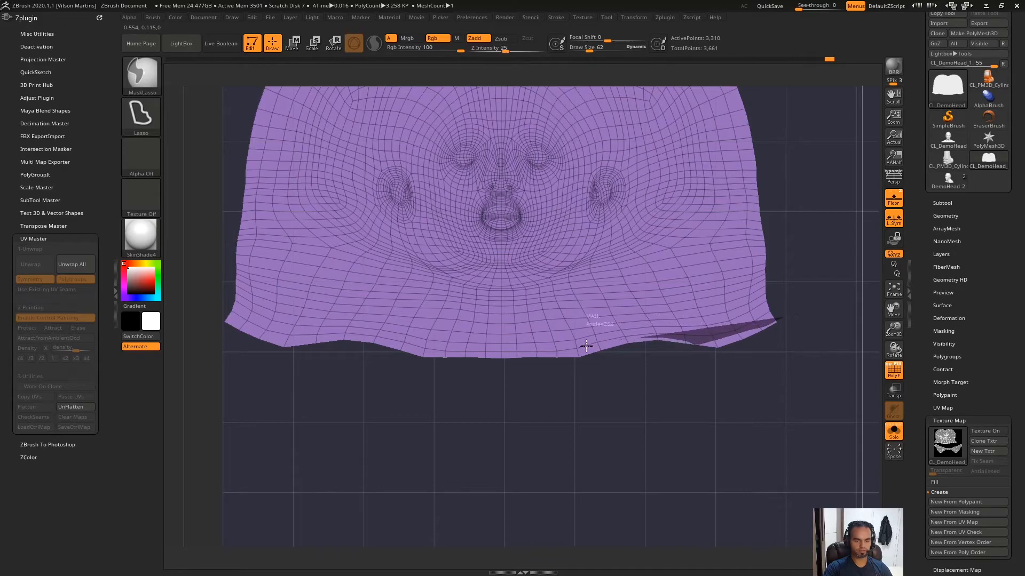
mouse_move(538, 349)
left_mouse_down("ctrl")
mouse_move(488, 352)
mouse_move(737, 385)
left_mouse_up("ctrl")
left_click(689, 384, "ctrl")
mouse_move(656, 386)
left_mouse_down("alt")
mouse_move(673, 380)
mouse_move(651, 413)
left_mouse_up("alt")
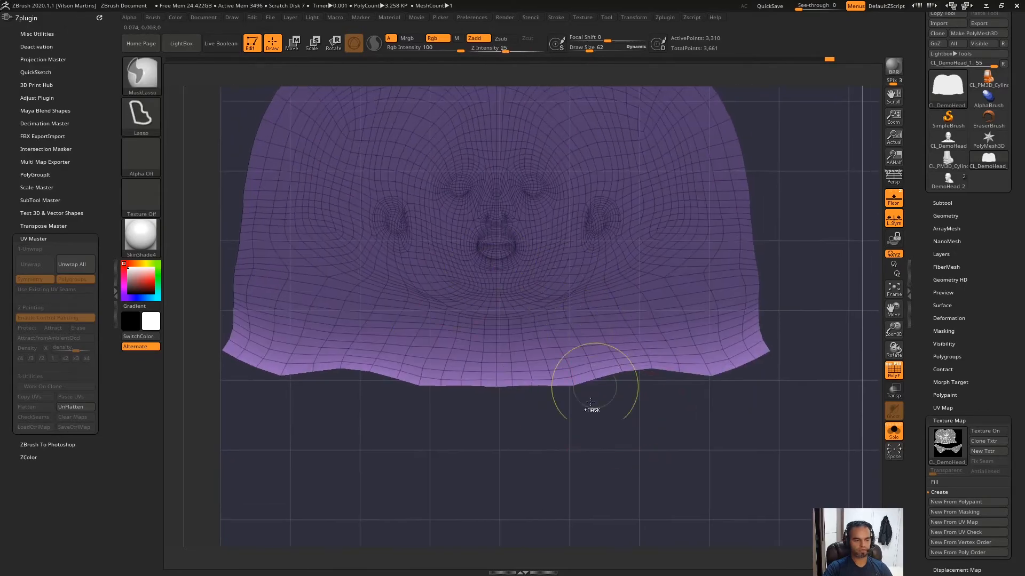
left_click(588, 334, "ctrl")
left_click(608, 415, "ctrl")
Scale the unmasked neck edge vertically into a nearly straight line, then clear the mask
key("w")
left_click_drag(496, 422, 501, 335)
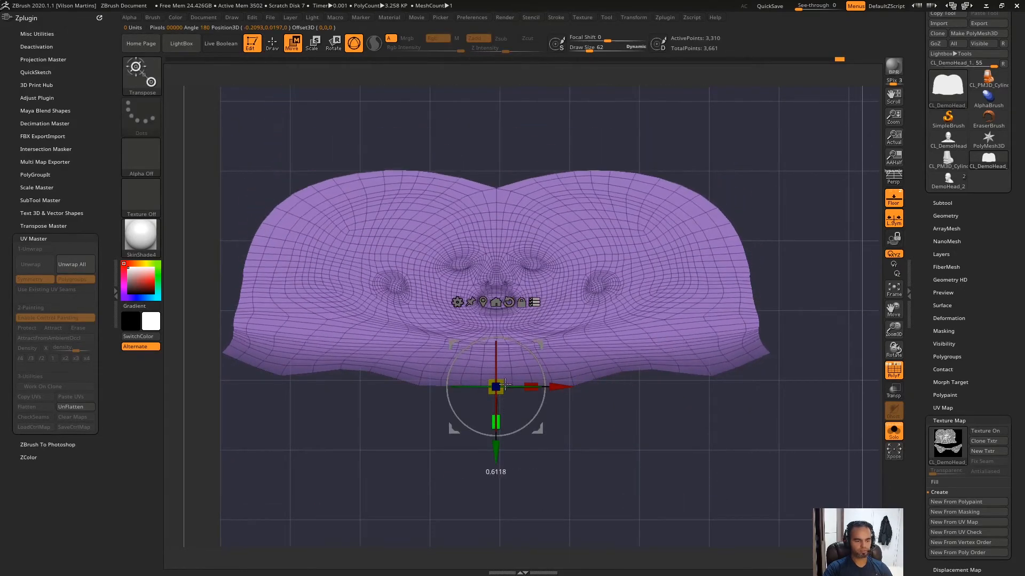
key("ctrl+z")
key("ctrl+z")
left_click_drag(497, 422, 527, 219)
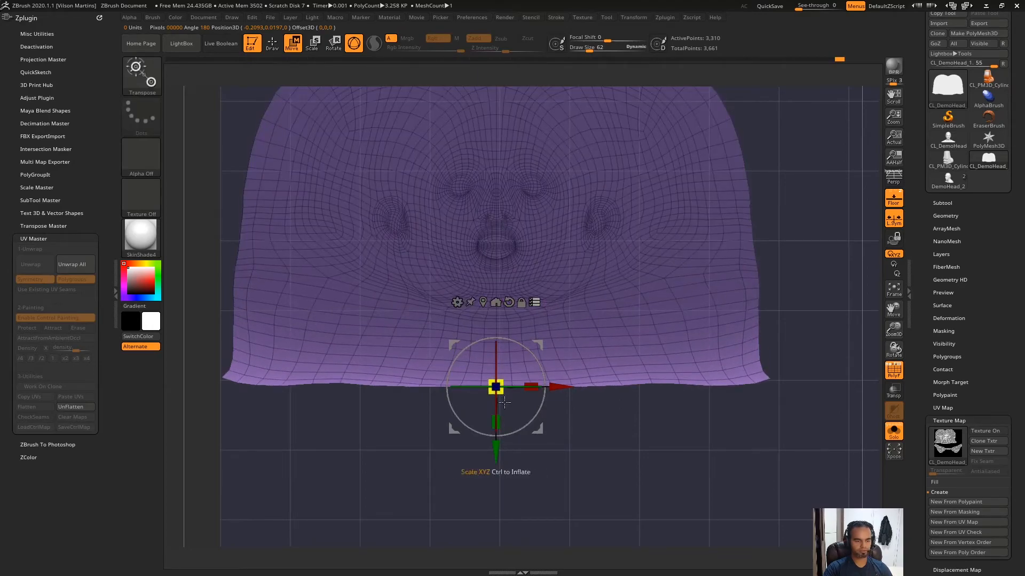
left_click_drag(603, 435, 640, 461, "ctrl")
key("q")
Smooth the head island's lower area and even out its side edges with the Smooth and Move brushes
mouse_move(789, 320)
left_mouse_down("alt")
mouse_move(792, 286)
mouse_move(796, 305)
mouse_move(725, 308)
left_mouse_up("alt")
left_click_drag(734, 372, 595, 331, "shift")
right_click_drag(599, 302, 590, 355, "alt")
mouse_move(590, 368)
left_mouse_down("shift")
mouse_move(738, 312)
mouse_move(741, 250)
left_mouse_up("shift")
key("s")
left_click_drag(725, 224, 732, 209)
right_click_drag(730, 202, 732, 239, "alt")
mouse_move(729, 247)
left_mouse_down()
mouse_move(737, 240)
mouse_move(723, 220)
mouse_move(716, 245)
mouse_move(755, 363)
left_mouse_up()
left_click_drag(760, 426, 769, 421)
Try deforming the middle of the flattened head island with a very large Move brush
mouse_move(826, 349)
right_mouse_down("ctrl")
mouse_move(814, 224)
mouse_move(690, 125)
right_mouse_up("ctrl")
mouse_move(690, 126)
right_mouse_down()
mouse_move(716, 163)
mouse_move(684, 159)
mouse_move(718, 142)
mouse_move(761, 199)
mouse_move(780, 206)
right_mouse_up()
key("s")
key("s")
left_click(508, 365)
right_click_drag(508, 361, 547, 259)
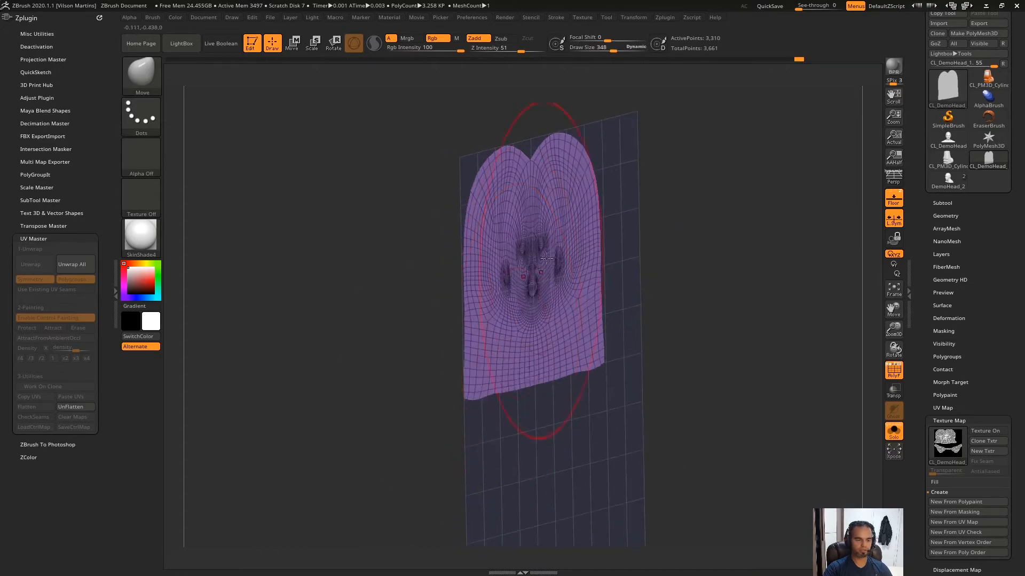
left_click_drag(511, 340, 212, 274)
right_click_drag(212, 274, 598, 328, "shift")
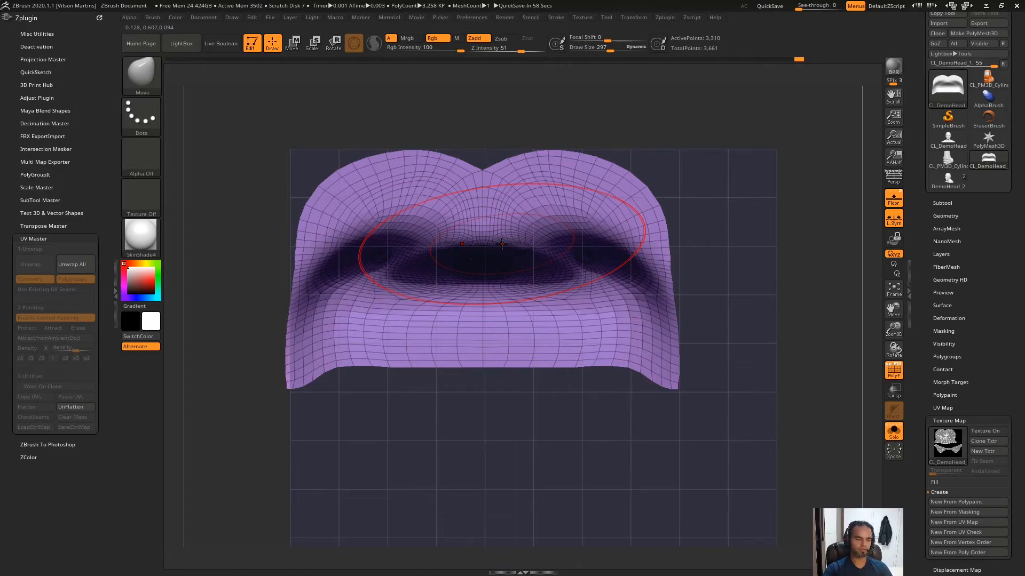
right_click_drag(398, 209, 614, 233)
mouse_move(297, 370)
right_mouse_down("alt")
mouse_move(513, 341)
mouse_move(469, 389)
mouse_move(521, 389)
right_mouse_up("alt")
Adjust the head island's overall shape with the Move brush at size 281
key("bracketleft")
mouse_move(477, 256)
right_mouse_down("alt")
mouse_move(442, 327)
mouse_move(413, 347)
right_mouse_up("alt")
key("bracketright")
left_click_drag(428, 355, 461, 355)
right_click_drag(465, 347, 496, 197, "ctrl")
right_click_drag(576, 384, 474, 428, "ctrl")
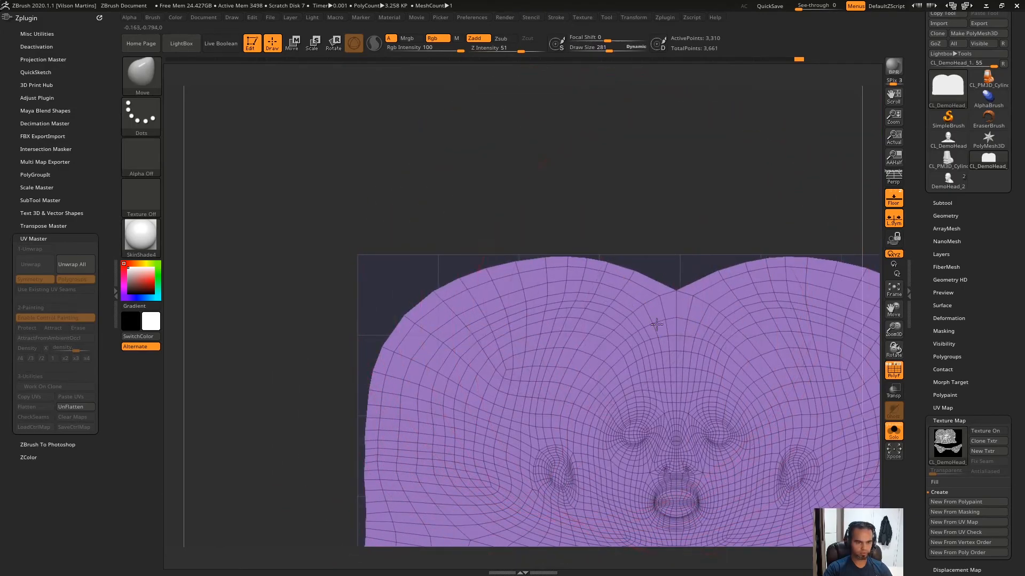
Reshape the head island's rounded upper lobes and central notch with the Move brush at varying sizes
right_click_drag(690, 334, 582, 240, "alt")
right_click_drag(672, 408, 681, 298, "alt")
right_click_drag(510, 331, 590, 283, "alt")
key("s")
left_click_drag(589, 283, 563, 283)
right_click_drag(561, 283, 554, 374, "alt")
right_click_drag(523, 270, 582, 290, "alt")
key("s")
mouse_move(600, 287)
left_mouse_down()
mouse_move(562, 302)
mouse_move(531, 347)
left_mouse_up()
right_click_drag(516, 134, 507, 220, "alt")
key("s")
left_click_drag(507, 220, 505, 221)
right_click_drag(550, 236, 579, 171, "ctrl")
Smooth the dense eye, nose, mouth and ear areas of the head island with a Smooth brush of size 39
right_click_drag(580, 171, 565, 320, "alt")
key("s")
left_click_drag(566, 321, 576, 320)
left_click_drag(580, 319, 583, 317, "shift")
left_click_drag(595, 258, 577, 247)
left_click_drag(619, 376, 605, 353)
left_click_drag(638, 273, 616, 247)
left_click_drag(549, 257, 545, 246)
right_click_drag(807, 436, 549, 281, "alt")
key("s")
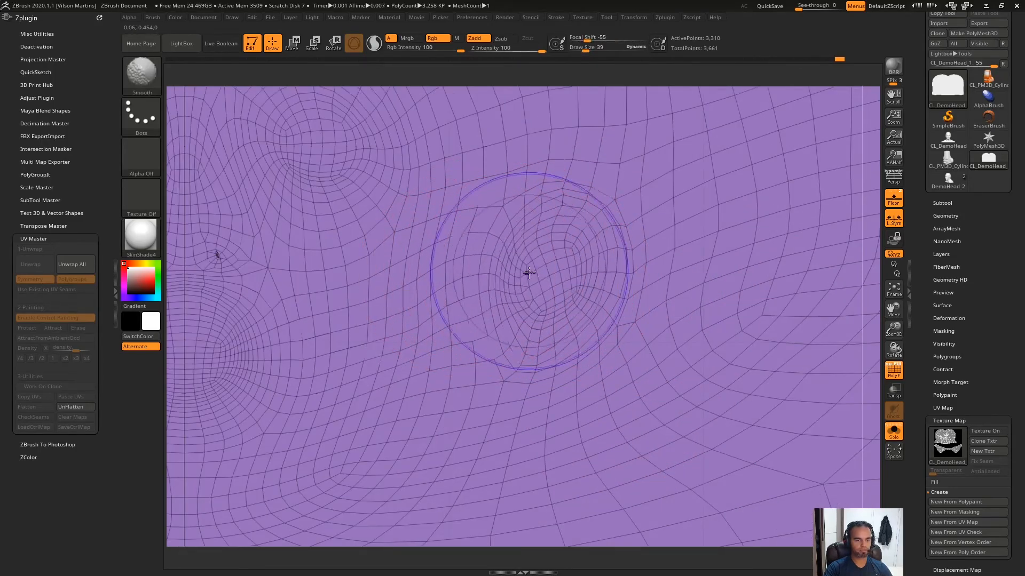
Straighten the side edge of the head island with the Move brush at size 65
key("f")
right_click_drag(753, 326, 721, 233, "alt")
key("s")
left_click_drag(716, 318, 725, 318)
right_click_drag(745, 348, 752, 344, "ctrl")
key("s")
left_click_drag(752, 344, 750, 344)
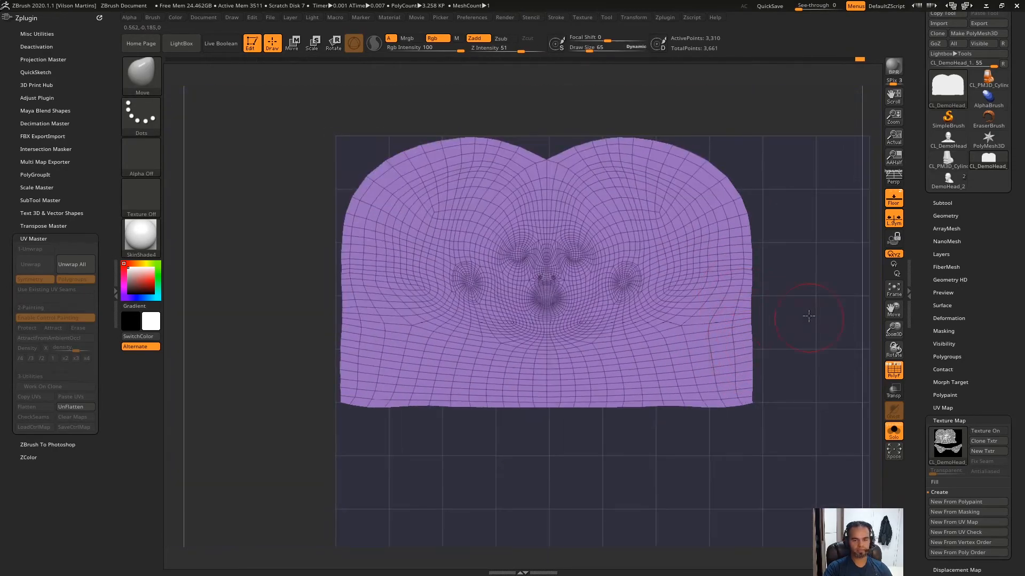
Check the flattened head island from different views and unhide the shoulder island
right_click_drag(809, 319, 807, 256, "ctrl")
right_click_drag(806, 213, 657, 183, "alt")
right_click_drag(748, 194, 777, 135)
left_click(900, 197)
left_click(900, 196)
left_click(897, 185)
left_click(895, 183)
left_click(741, 238, "ctrl+shift")
Mask the head island, move the shoulder island farther below it and clear the mask
right_click_drag(617, 322, 571, 326, "alt")
key("w")
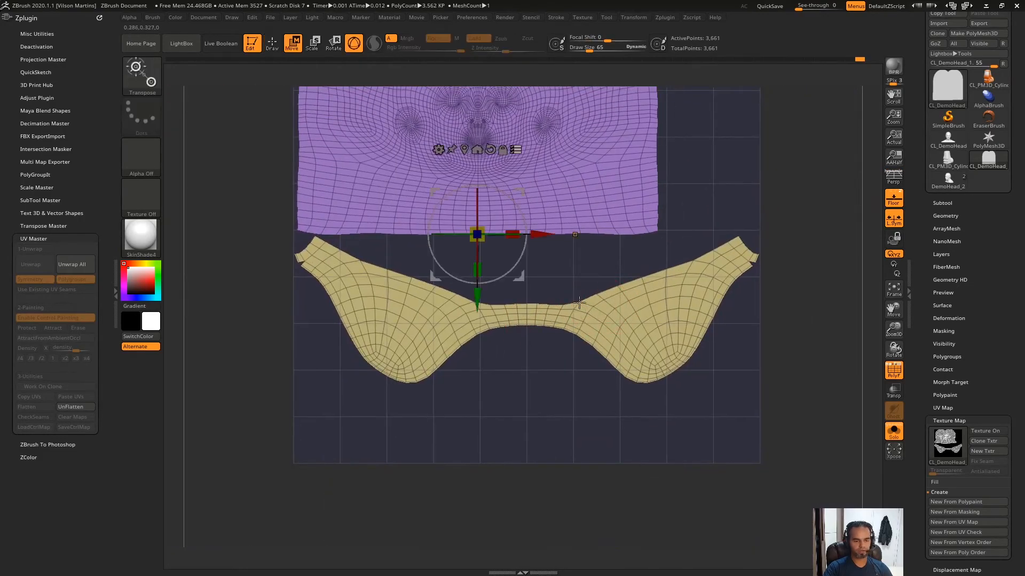
left_click_drag(621, 316, 643, 140, "ctrl")
left_click_drag(620, 260, 620, 294)
left_click_drag(621, 297, 627, 319, "ctrl")
key("q")
right_click_drag(559, 189, 536, 264, "alt")
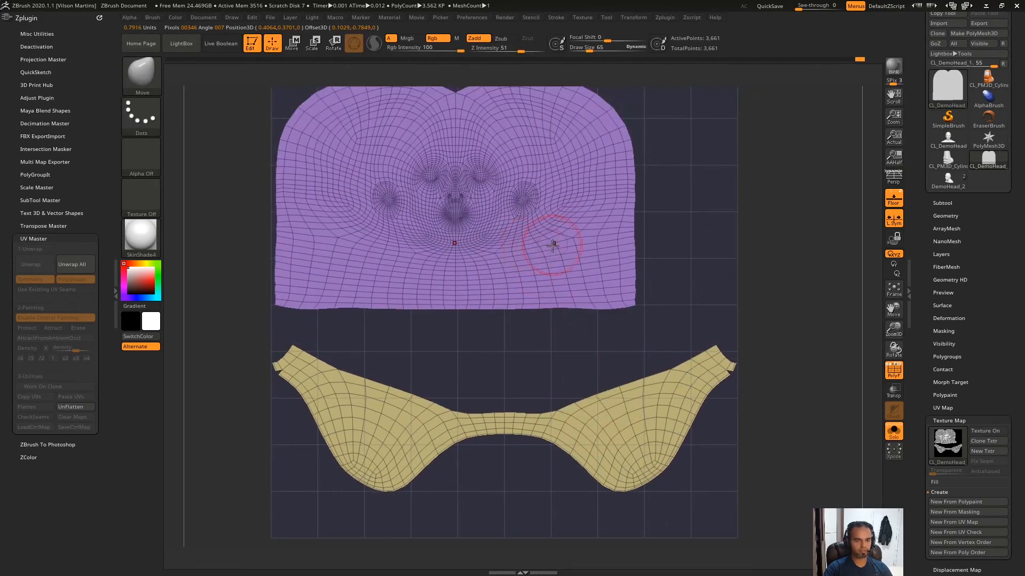
Reshape the upper edge of the shoulder island's narrow middle section with the Move brush
mouse_move(638, 403)
right_mouse_down("alt")
mouse_move(648, 341)
mouse_move(674, 347)
right_mouse_up("alt")
key("bracketright")
key("bracketright")
key("bracketright")
left_click_drag(652, 315, 649, 309)
mouse_move(562, 342)
left_mouse_down()
mouse_move(557, 330)
mouse_move(492, 343)
left_mouse_up()
key("s")
Mask everything except the shoulder island's upper edge and flatten that edge into a nearly straight line
right_click_drag(747, 263, 777, 261, "ctrl")
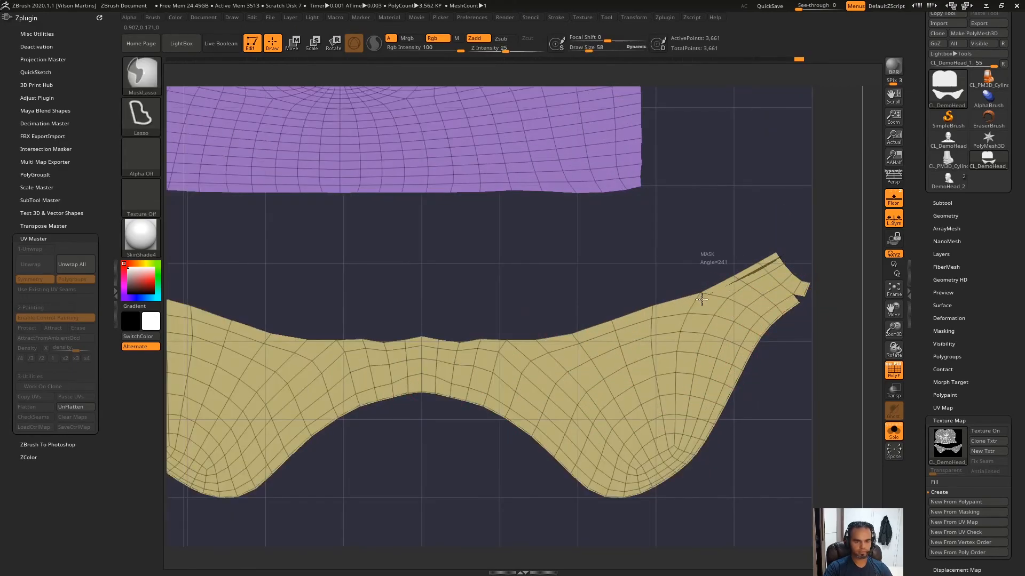
left_click_drag(563, 340, 515, 342, "ctrl")
left_click(557, 244, "ctrl")
left_click_drag(780, 240, 469, 247, "ctrl+shift")
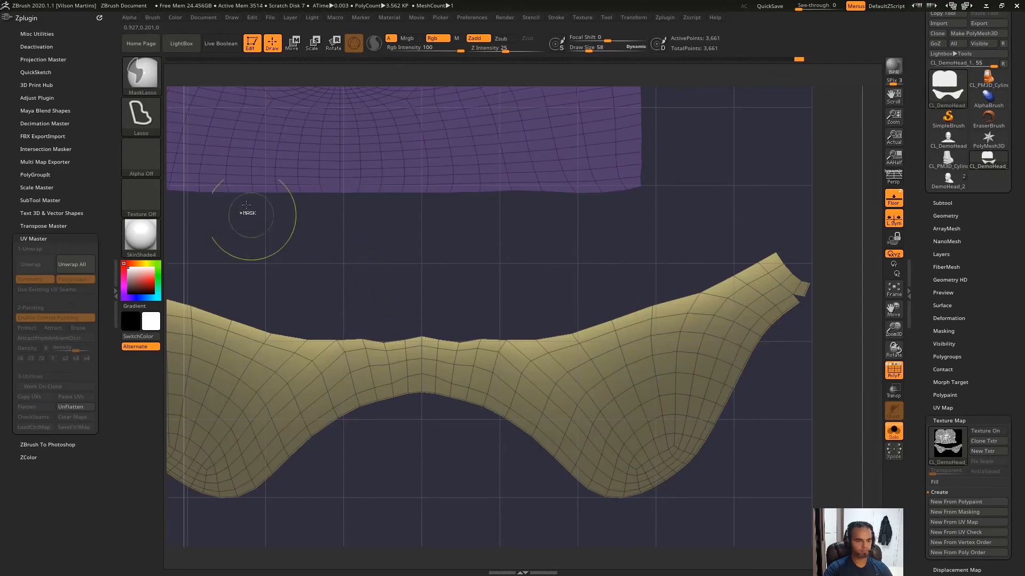
left_click(142, 75, "ctrl+shift")
left_click(491, 143, "ctrl+shift")
mouse_move(829, 235)
left_mouse_down("ctrl+shift")
mouse_move(360, 226)
mouse_move(389, 227)
left_mouse_up("ctrl+shift")
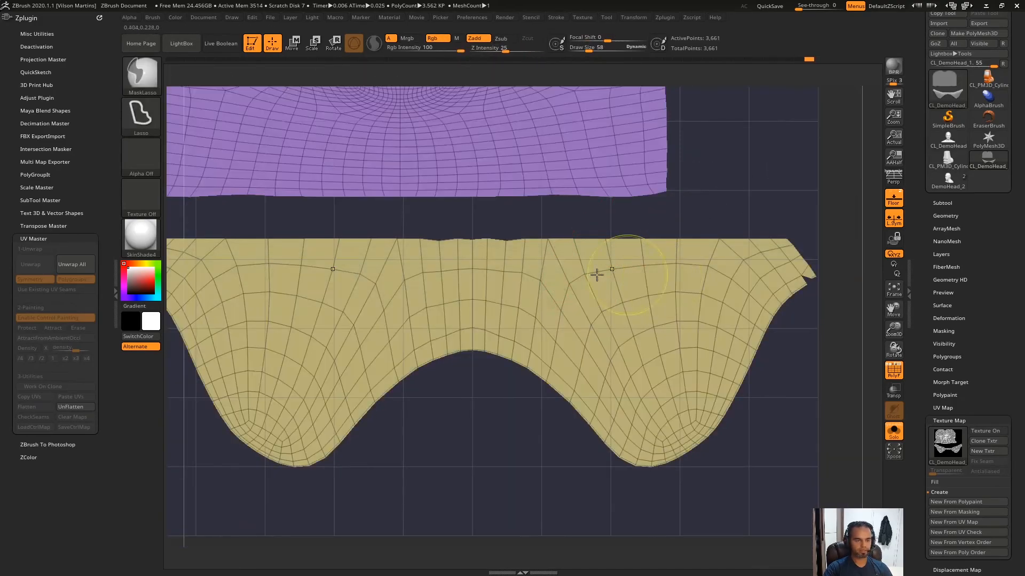
Smooth the polygon spacing across the shoulder island, undoing unwanted strokes
key("ctrl+z")
key("ctrl+z")
key("ctrl+shift+z")
left_click_drag(571, 259, 552, 246, "shift")
mouse_move(555, 281)
right_mouse_down("ctrl")
mouse_move(572, 338)
mouse_move(581, 298)
right_mouse_up("ctrl")
key("ctrl+z")
key("ctrl+z")
mouse_move(583, 305)
left_mouse_down("shift")
mouse_move(425, 283)
mouse_move(707, 284)
left_mouse_up("shift")
right_click_drag(762, 292, 686, 299, "alt")
left_click_drag(687, 300, 643, 307, "shift")
mouse_move(711, 304)
right_mouse_down("ctrl")
mouse_move(759, 238)
mouse_move(723, 309)
right_mouse_up("ctrl")
Unflatten the head clone and create a new texture from its UV map
key("shift+f")
key("shift+f")
left_click(75, 407)
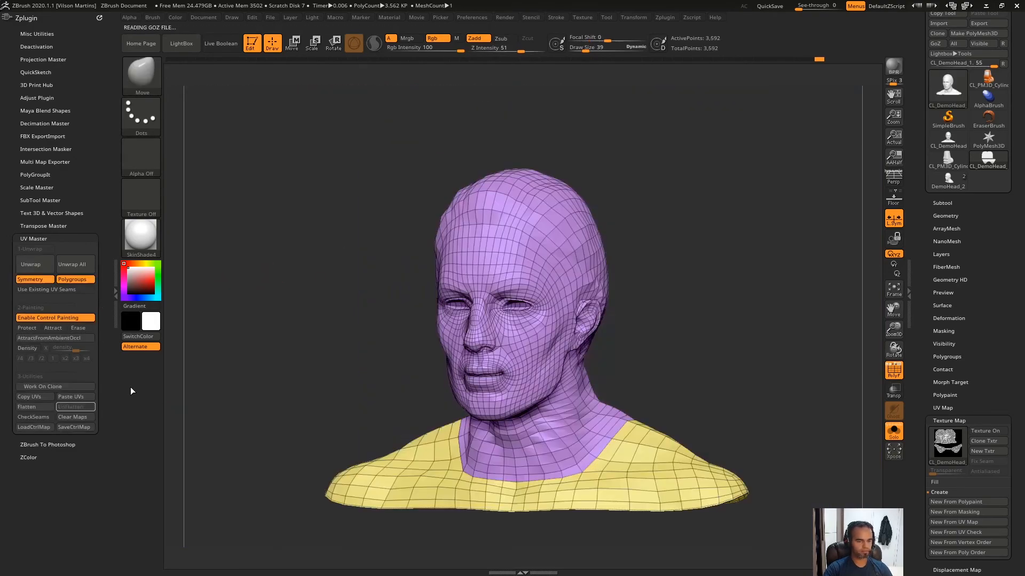
left_click(960, 525)
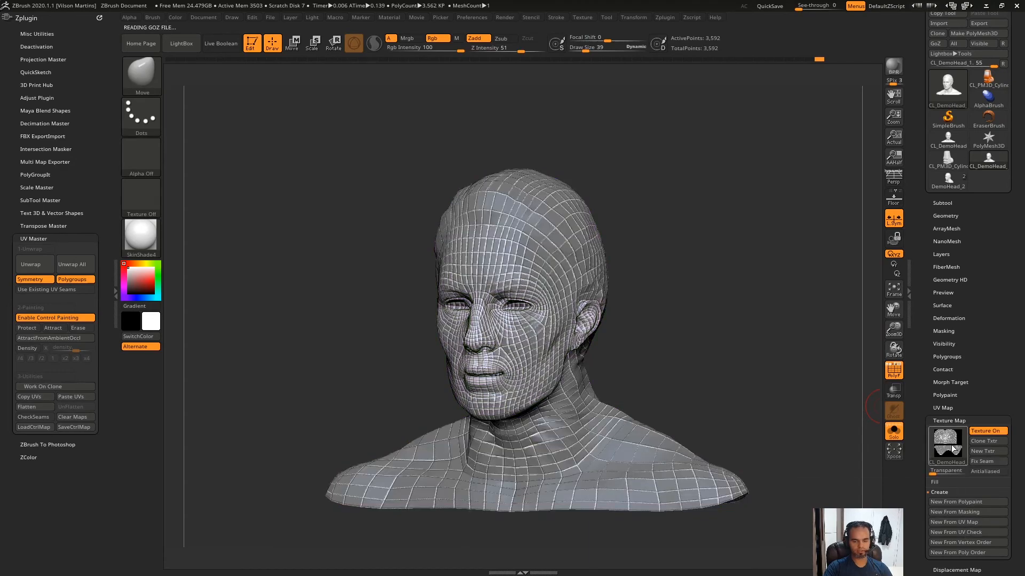
Examine the UV map texture on the head clone from several angles, with and without the polyframe
mouse_move(953, 451)
key("shift+f")
key("f")
key("shift+f")
key("shift+f")
left_click_drag(349, 330, 357, 272)
key("shift+f")
key("shift+f")
key("shift+f")
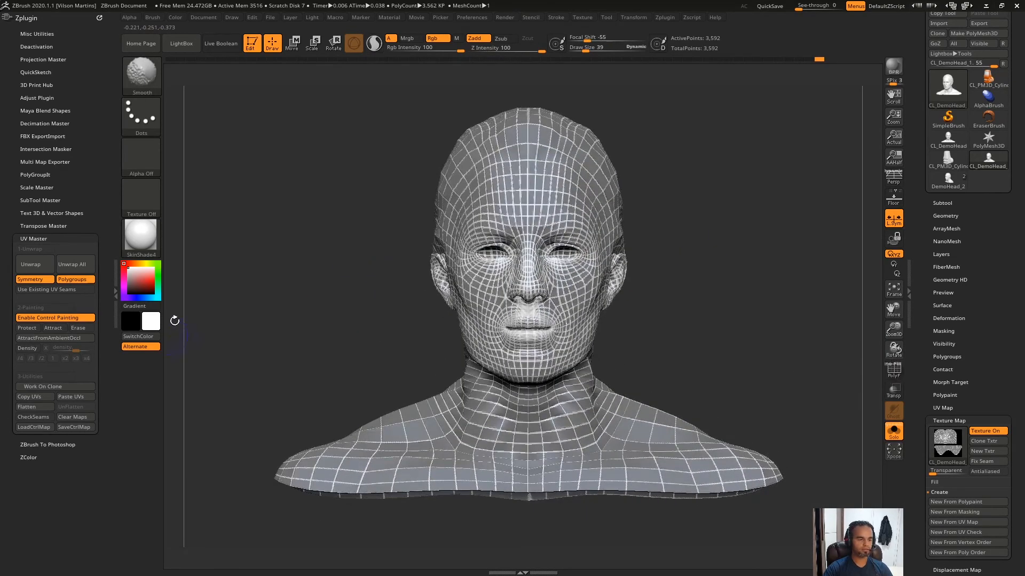
left_click(147, 79)
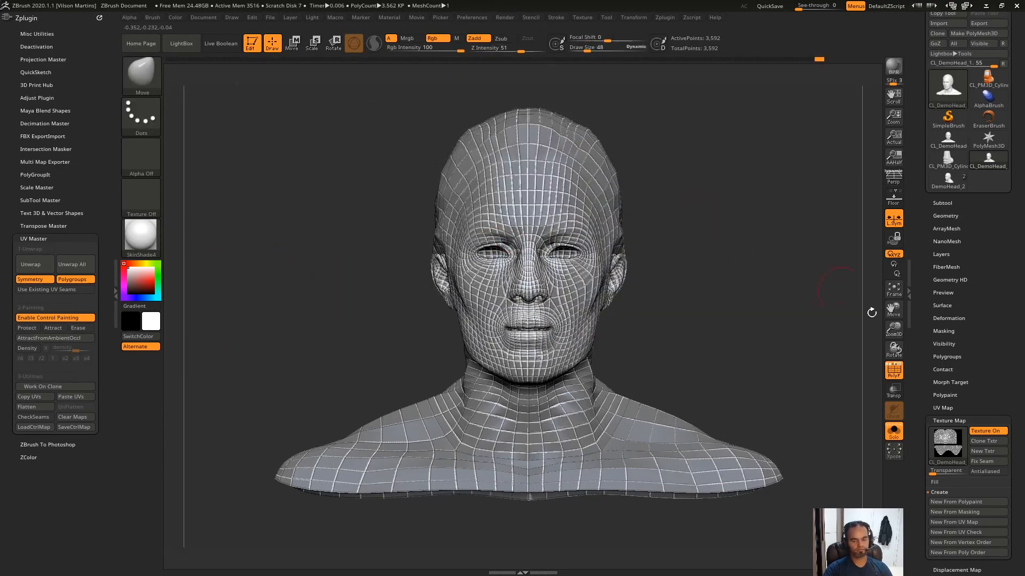
left_click_drag(740, 253, 755, 198)
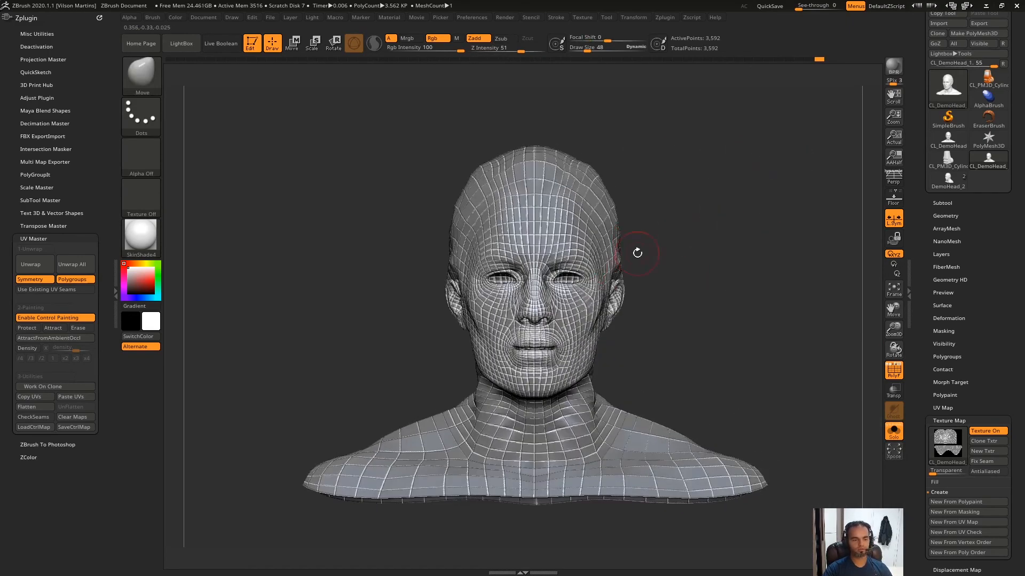
left_click_drag(637, 255, 733, 248)
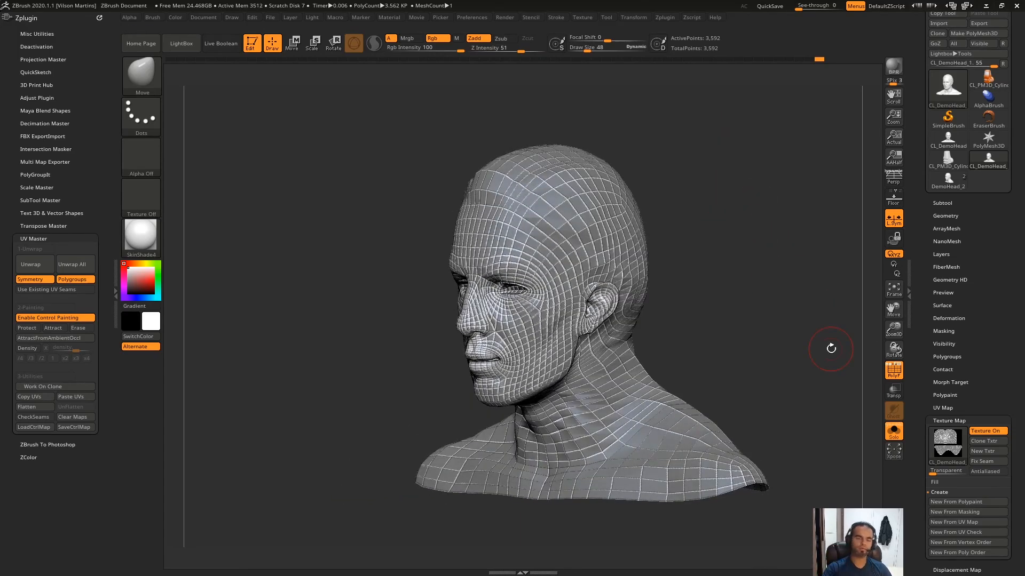